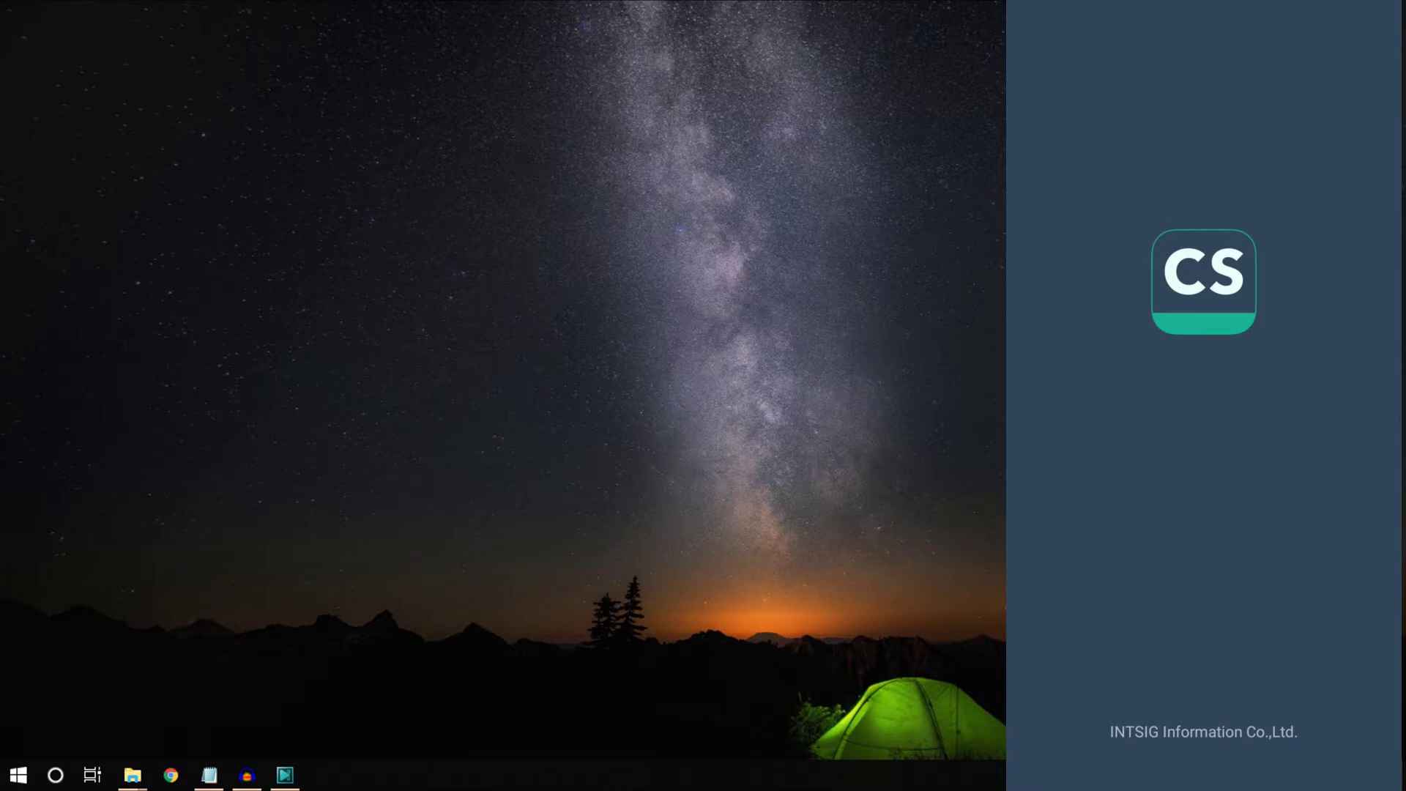
Step: Look at the 2020-01-03 scanned document and return to the document list
{"action": "left_click", "coordinate": [1208, 448]}
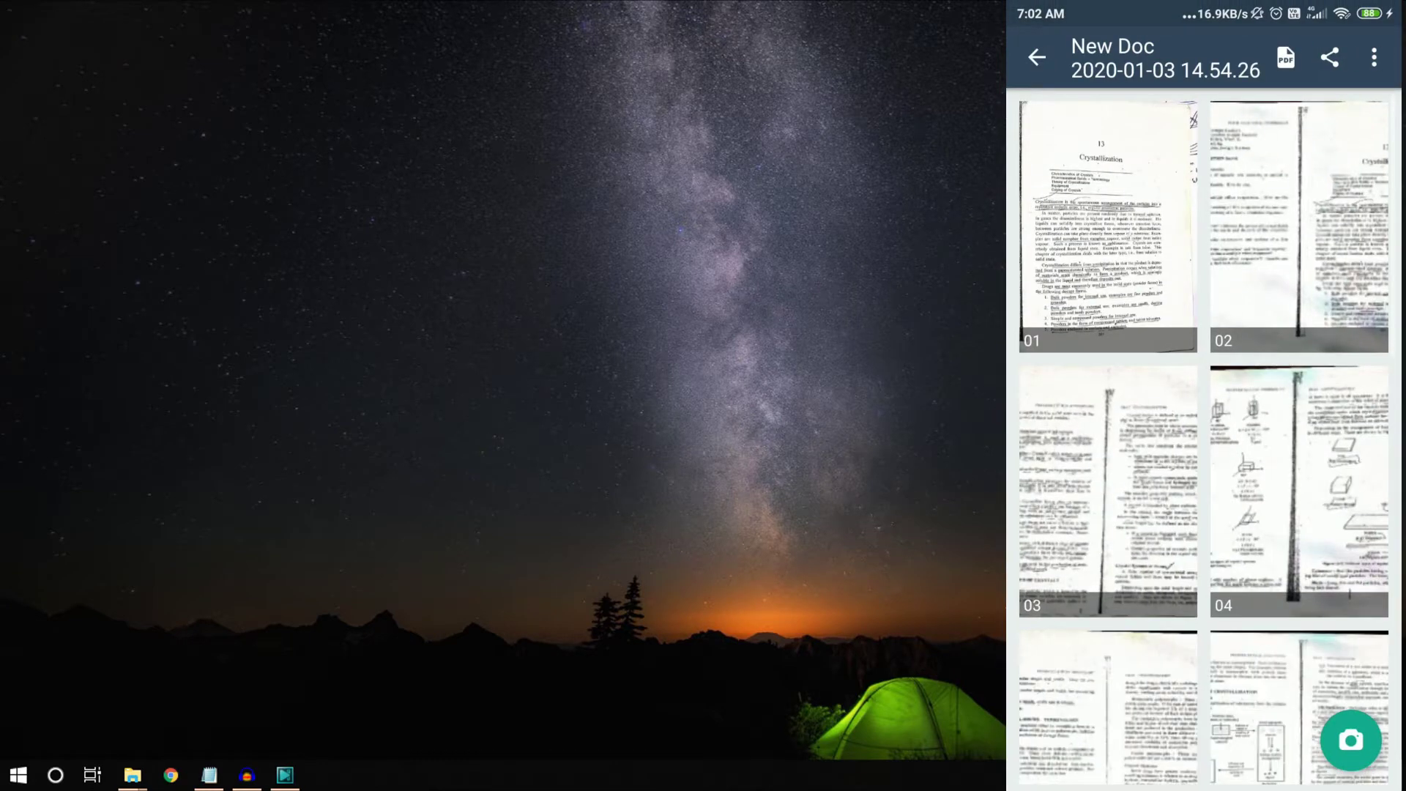
{"action": "left_click", "coordinate": [1036, 57]}
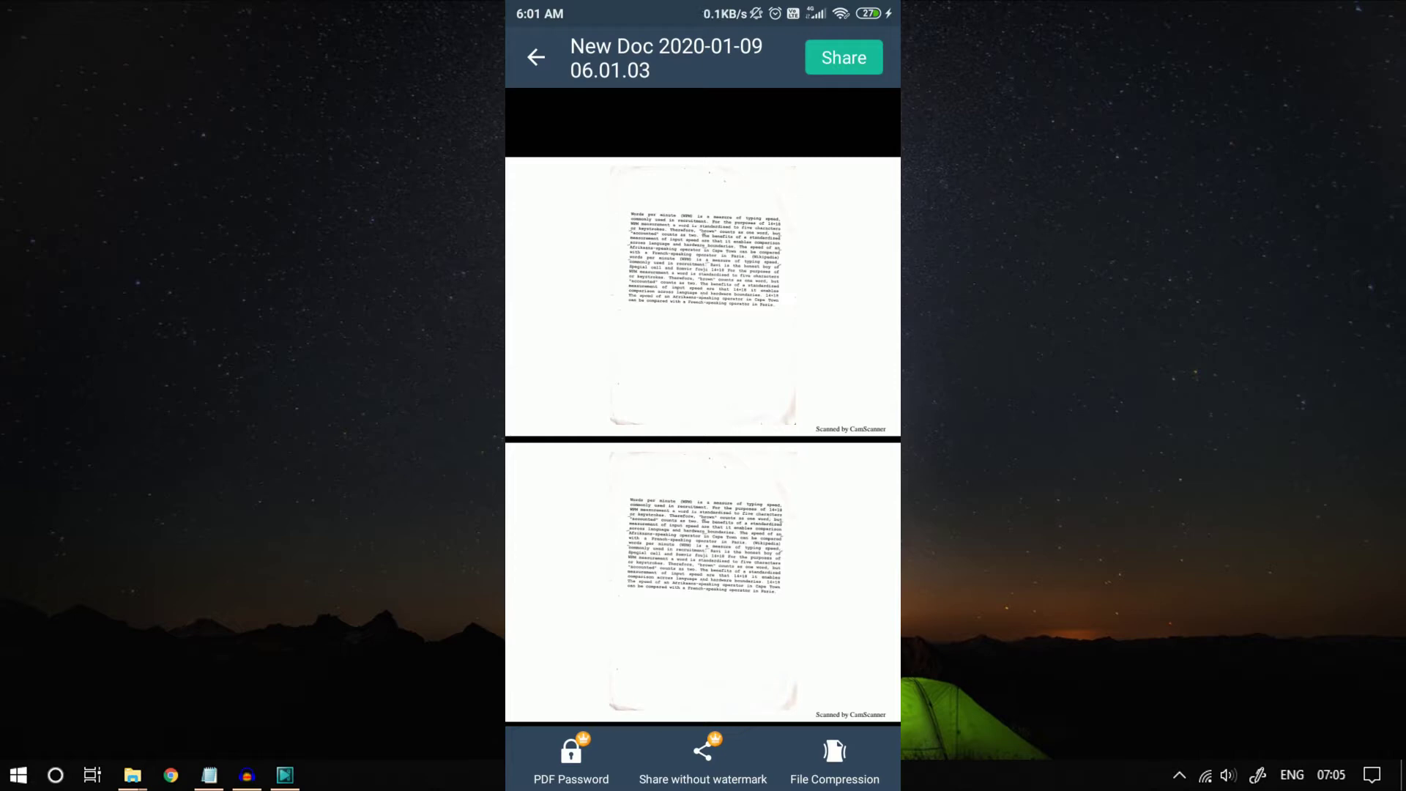
Step: Set the document's PDF page orientation to Portrait in PDF Settings
{"action": "left_click", "coordinate": [537, 57]}
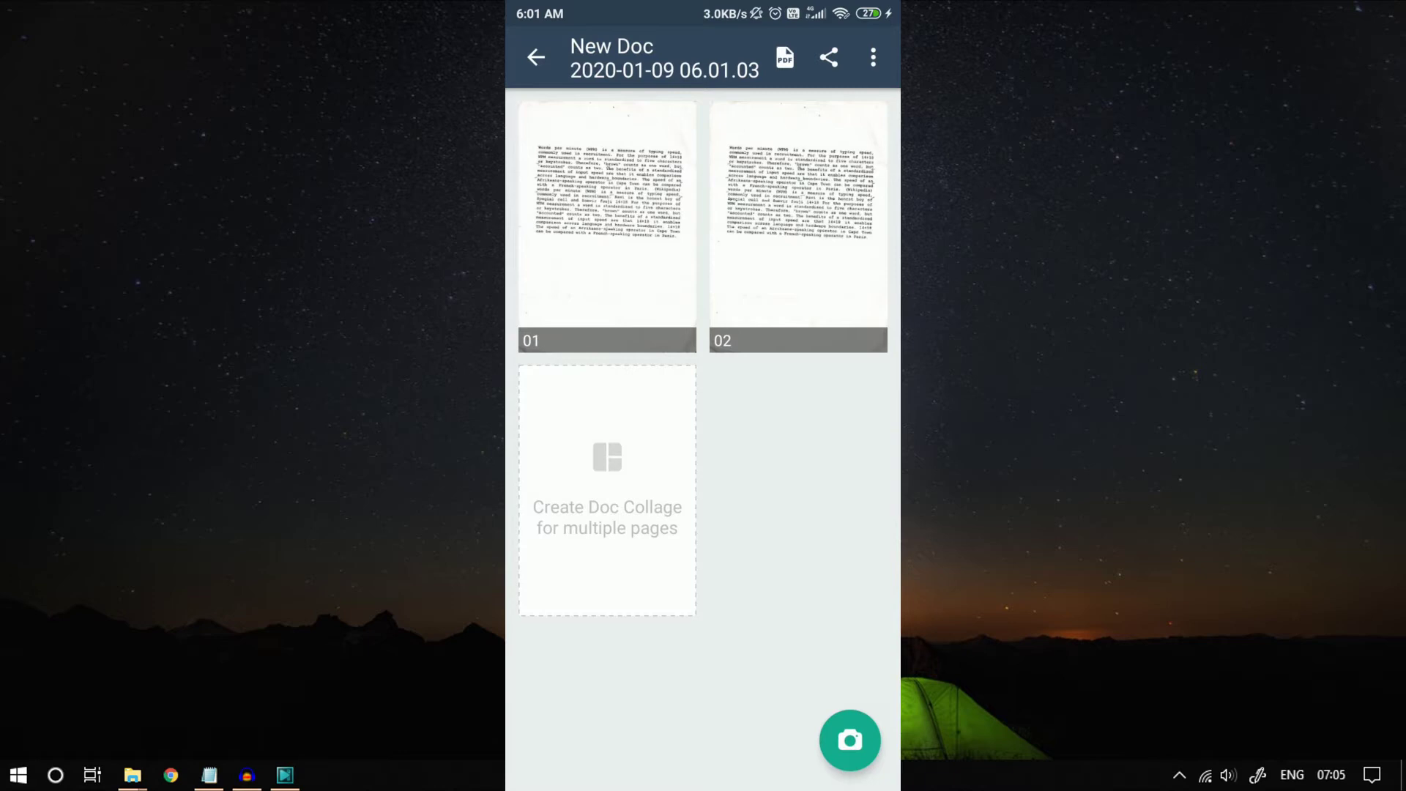
{"action": "left_click", "coordinate": [873, 57]}
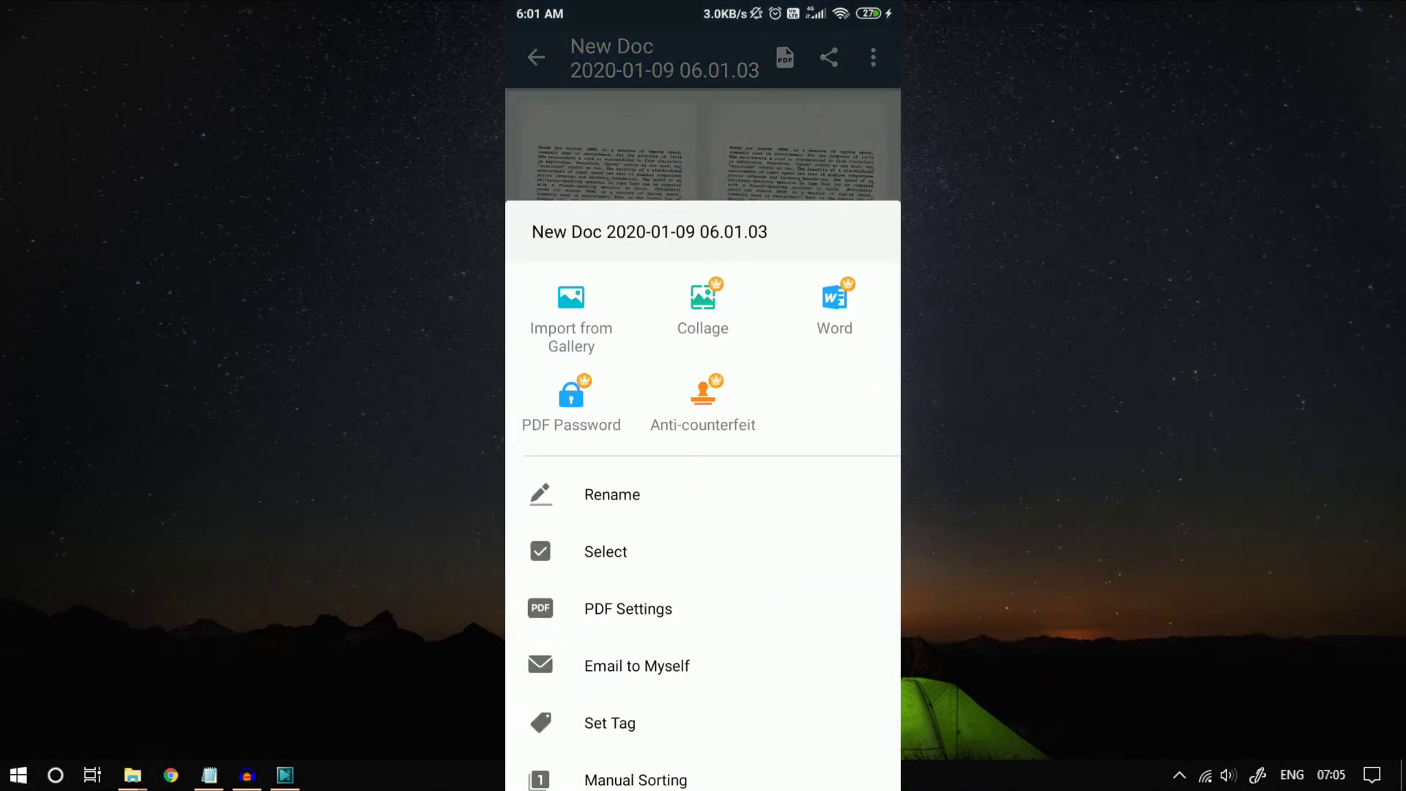
{"action": "left_click", "coordinate": [629, 609]}
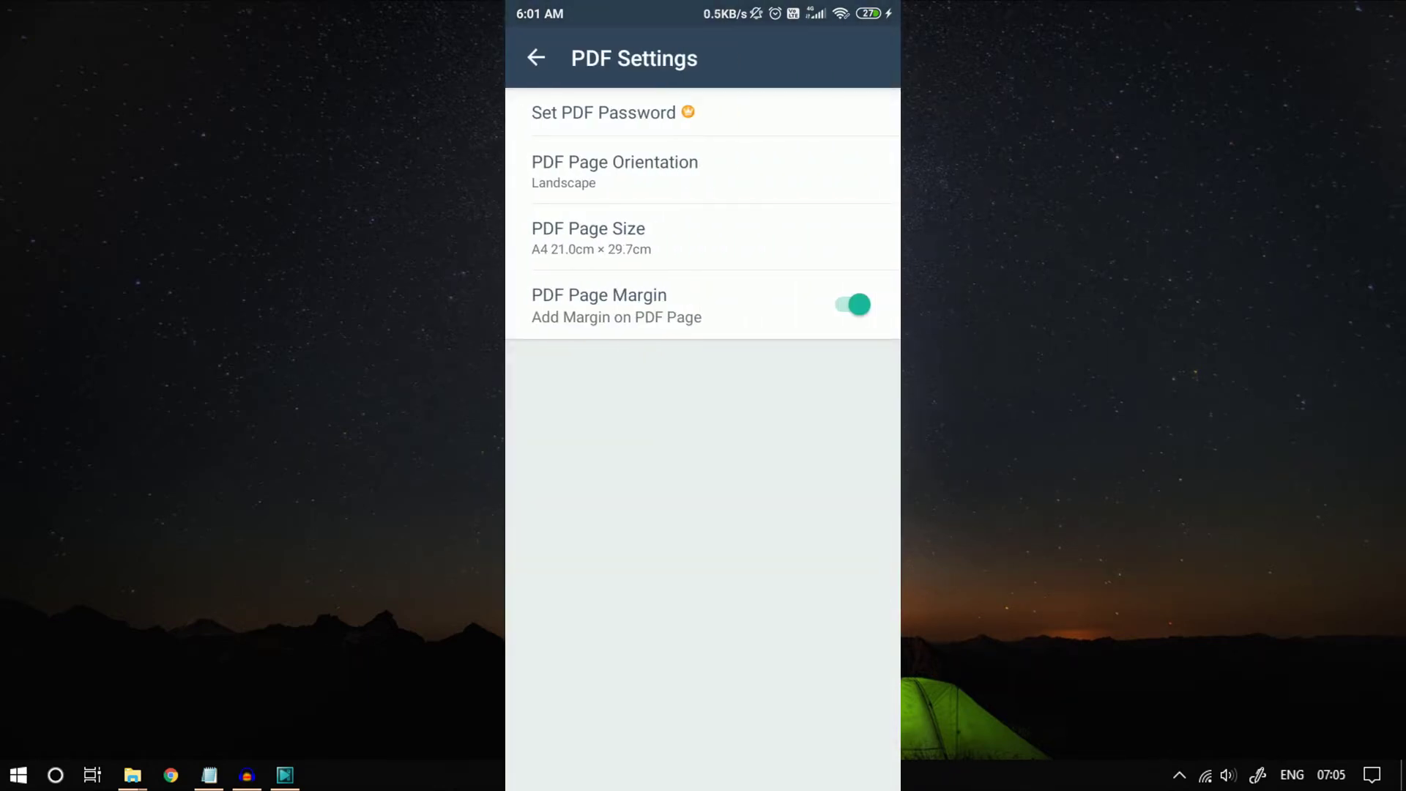
{"action": "left_click", "coordinate": [615, 170]}
{"action": "left_click", "coordinate": [659, 435]}
{"action": "key", "text": "Escape"}
Step: Preview the document as a PDF and save it to the phone
{"action": "left_click", "coordinate": [784, 58]}
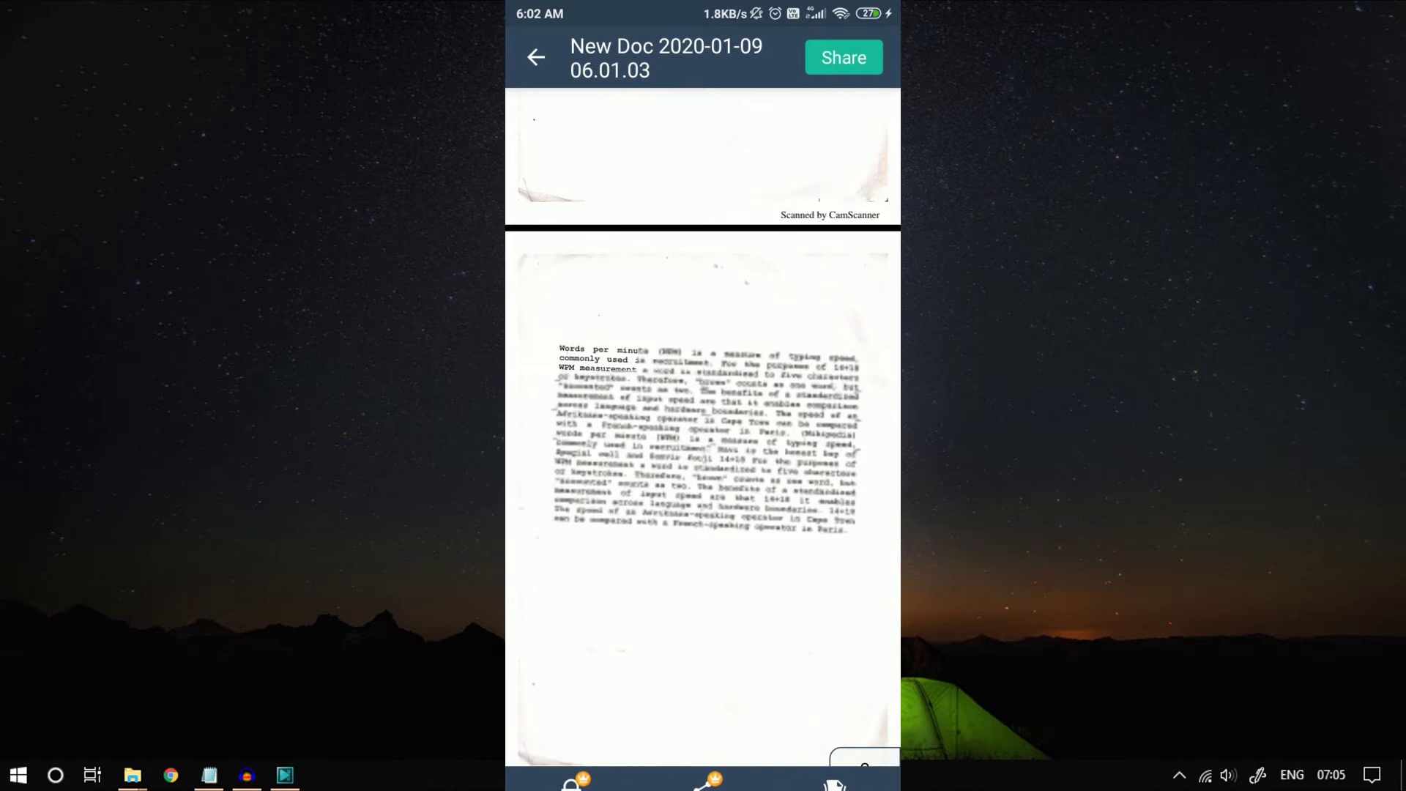
{"action": "scroll", "coordinate": [703, 440], "scroll_direction": "up", "scroll_amount": 3}
{"action": "scroll", "coordinate": [704, 439], "scroll_direction": "up", "scroll_amount": 2}
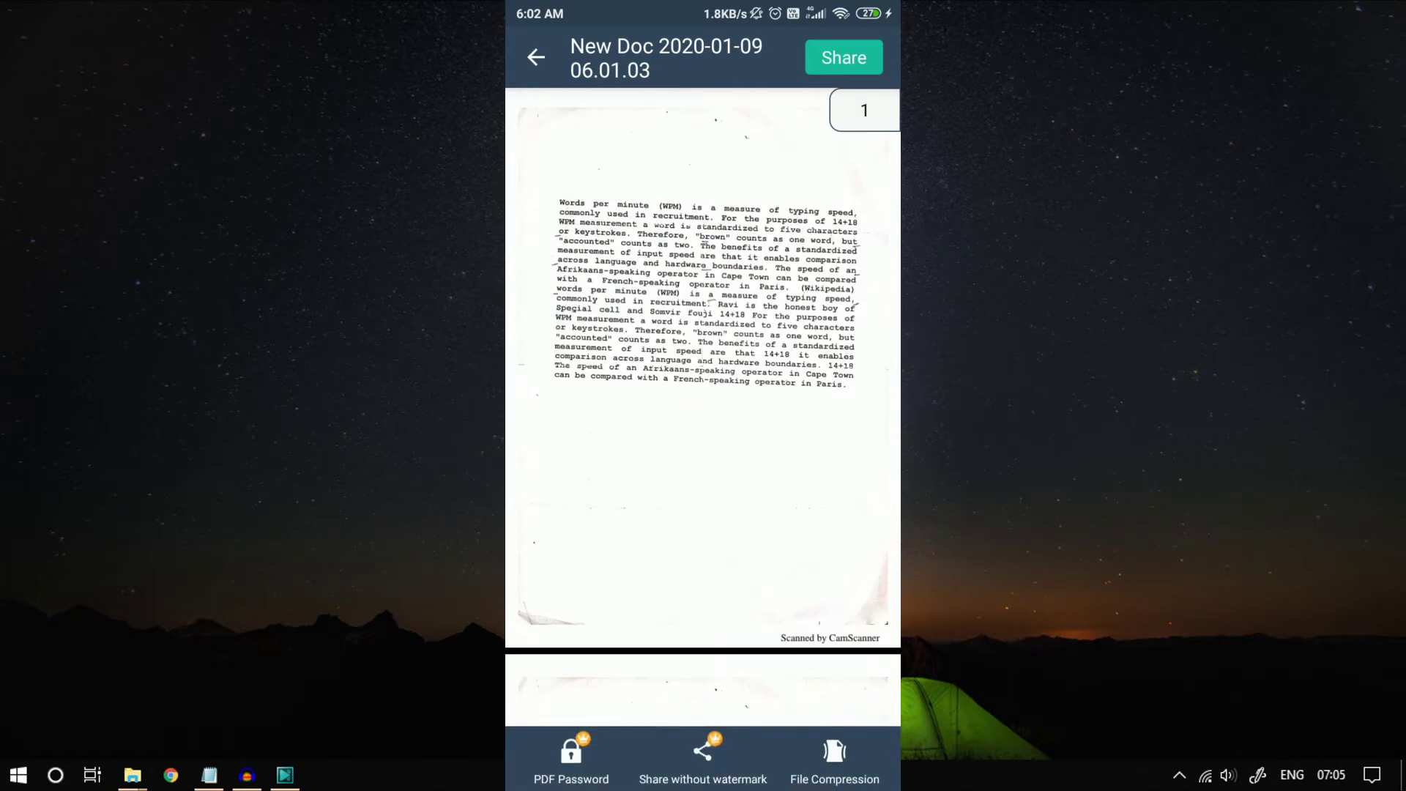
{"action": "left_click", "coordinate": [844, 58]}
{"action": "left_click", "coordinate": [604, 186]}
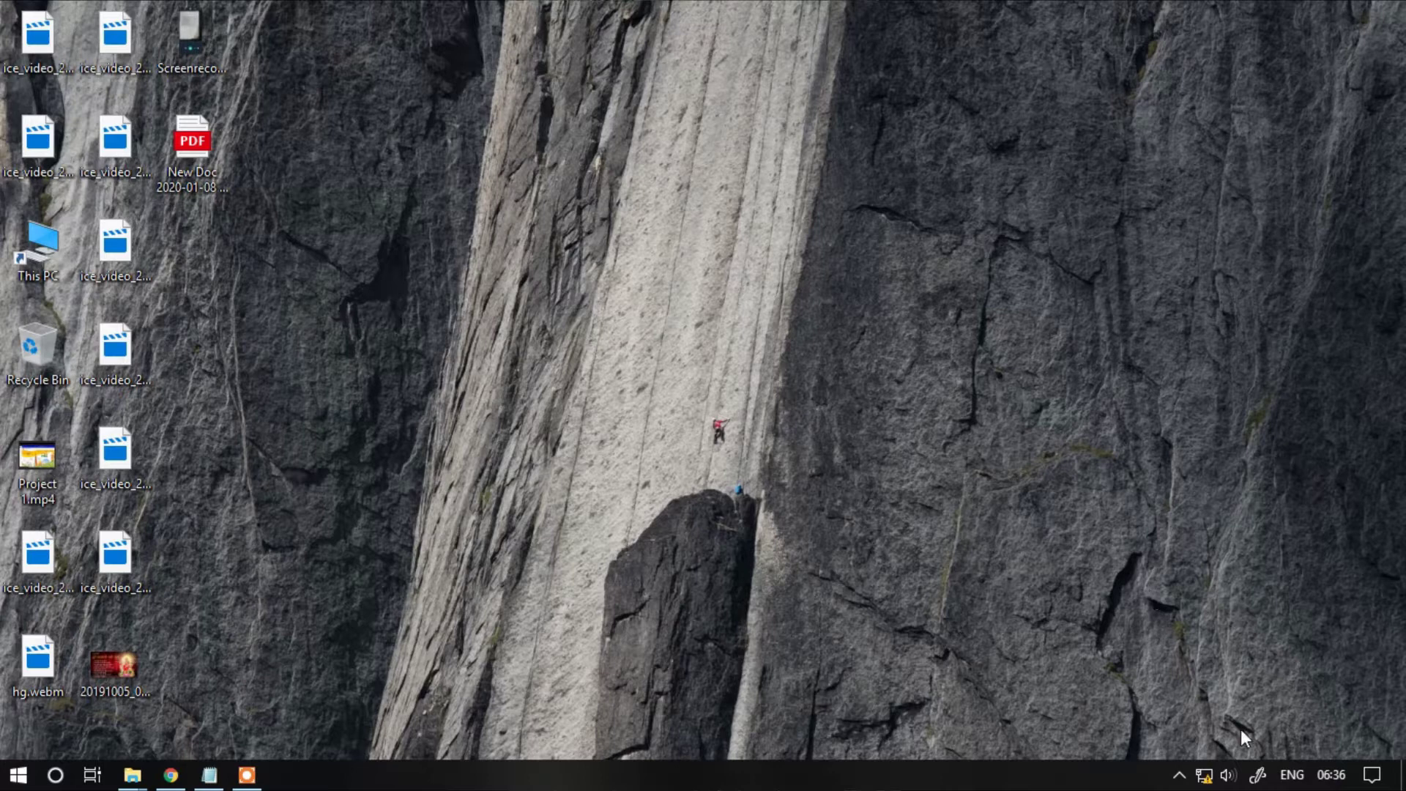
Step: Connect the computer to the HK Technical Wi-Fi network
{"action": "left_click", "coordinate": [1204, 775]}
{"action": "left_click", "coordinate": [1139, 225]}
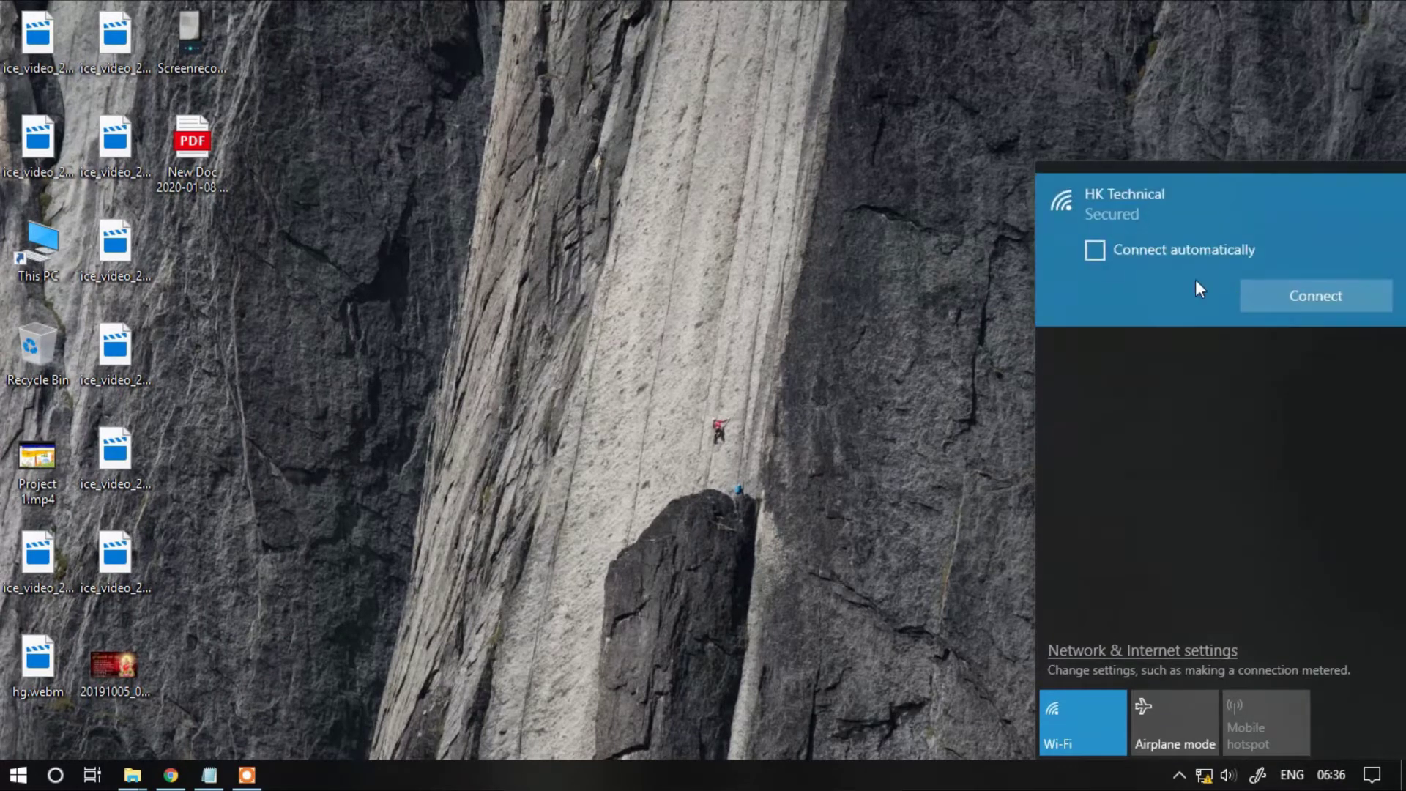
{"action": "left_click", "coordinate": [1289, 288]}
{"action": "left_click", "coordinate": [677, 275]}
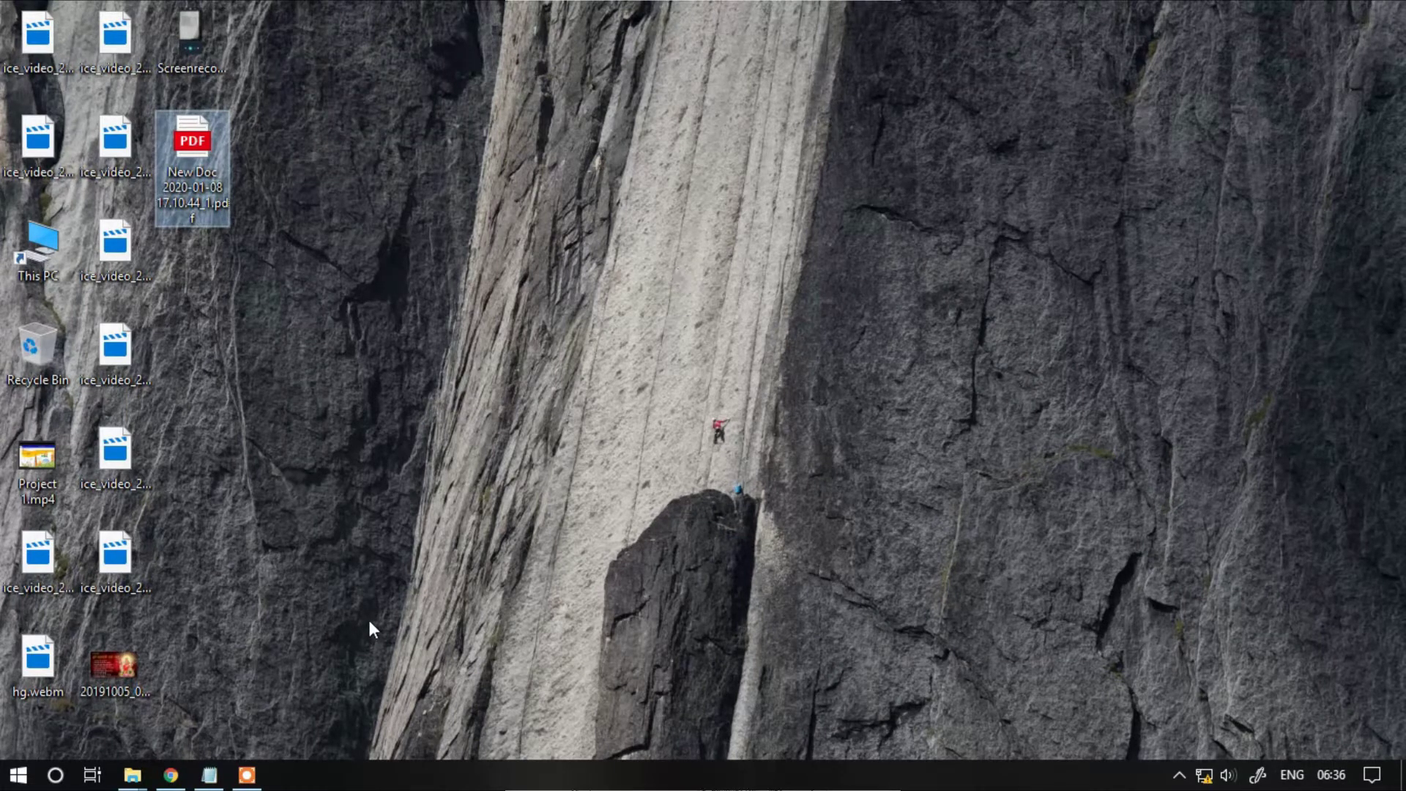
Step: Launch SHAREit from Windows search and show its QR code for the phone to connect
{"action": "left_click", "coordinate": [53, 776]}
{"action": "type", "text": "share"}
{"action": "left_click", "coordinate": [61, 774]}
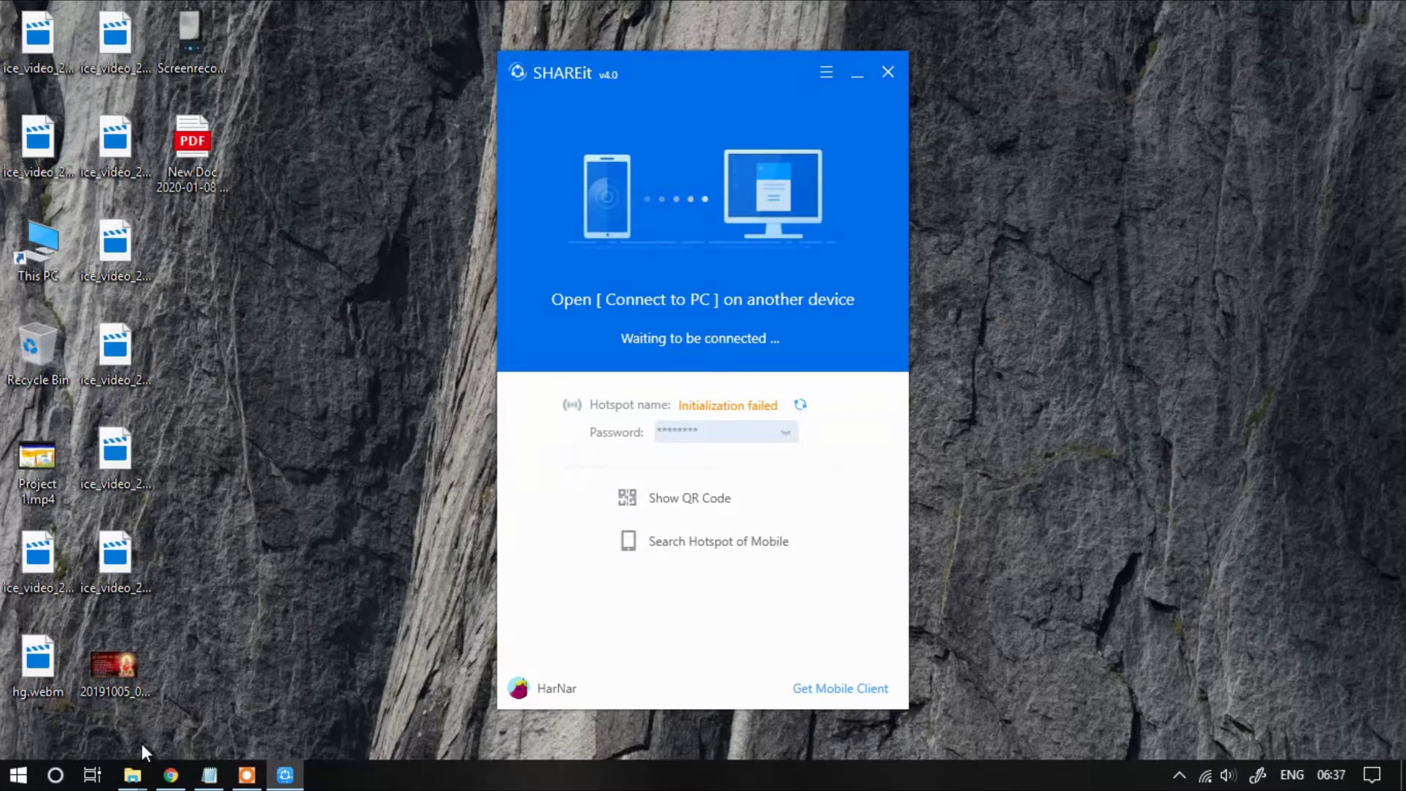
{"action": "left_click", "coordinate": [664, 498]}
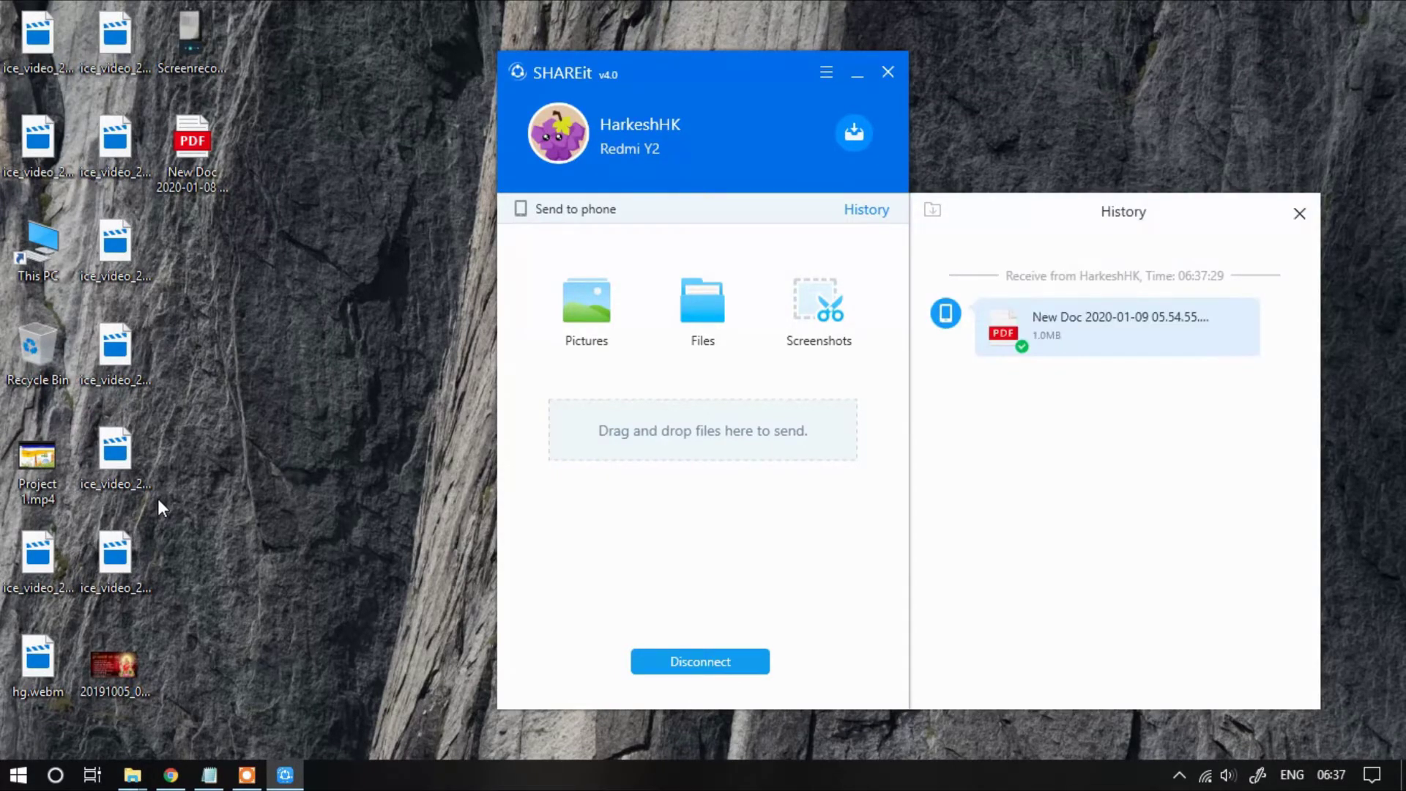
Step: Copy the received New Doc PDF to the desktop and view it in Edge
{"action": "left_click", "coordinate": [1233, 327]}
{"action": "left_click", "coordinate": [1263, 370]}
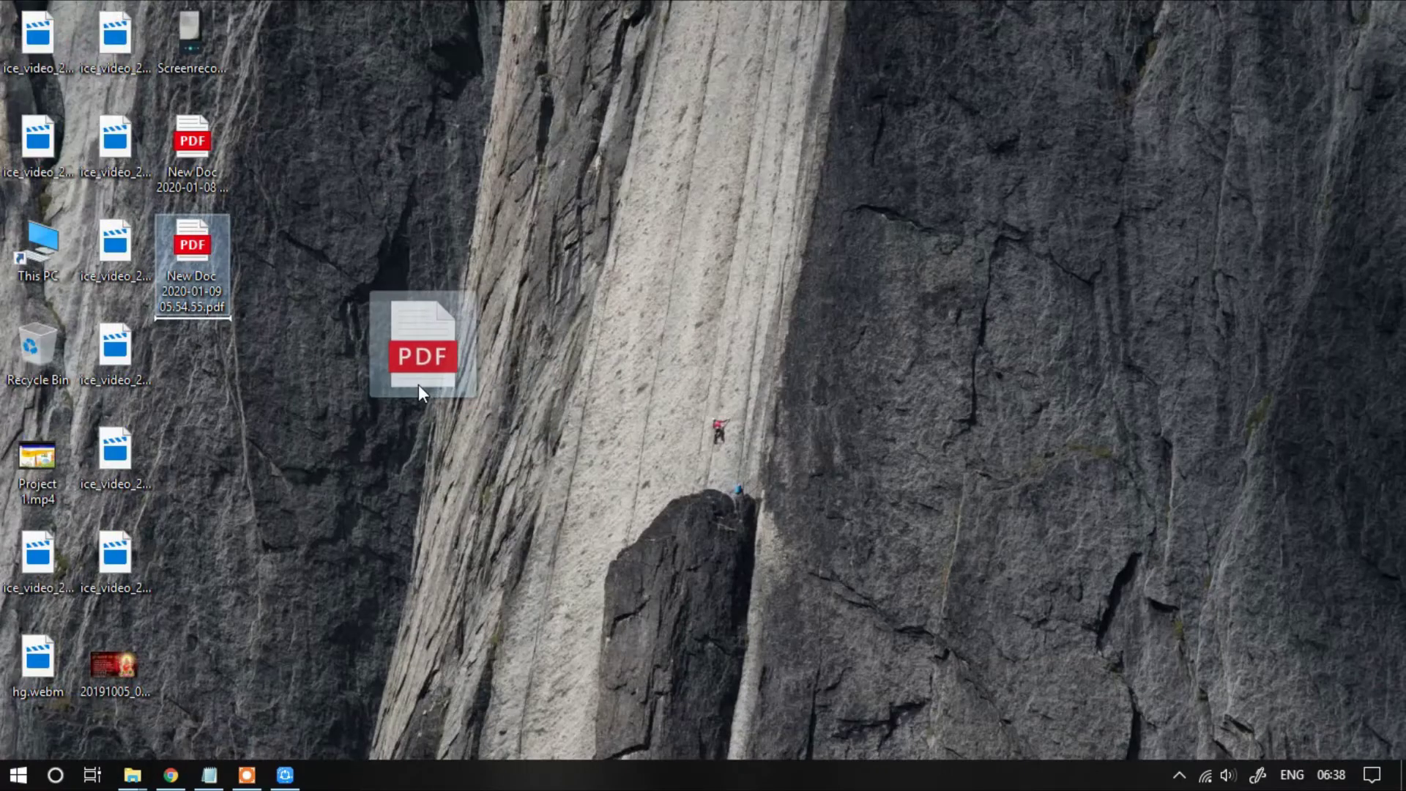
{"action": "left_click_drag", "start_coordinate": [419, 385], "coordinate": [411, 384]}
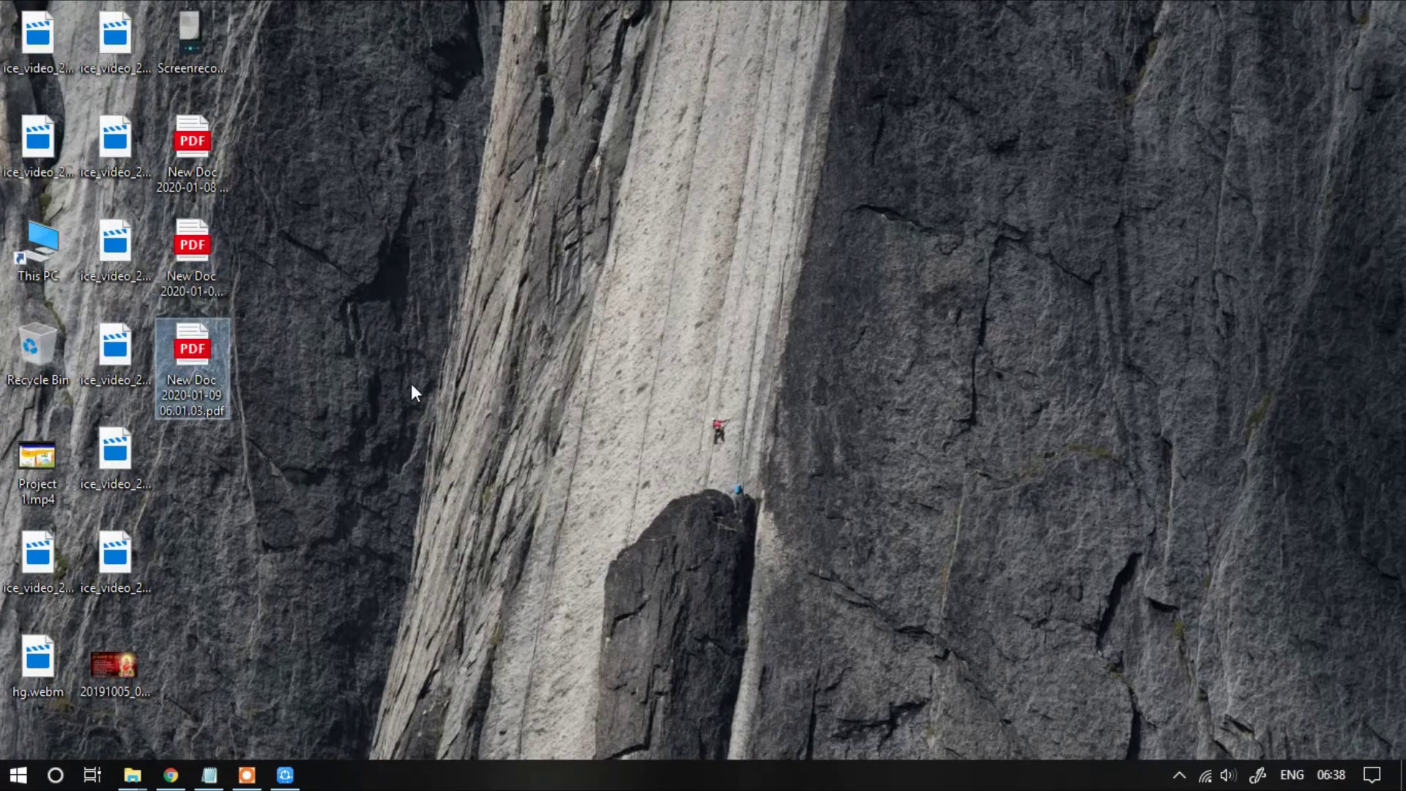
{"action": "double_click", "coordinate": [208, 369]}
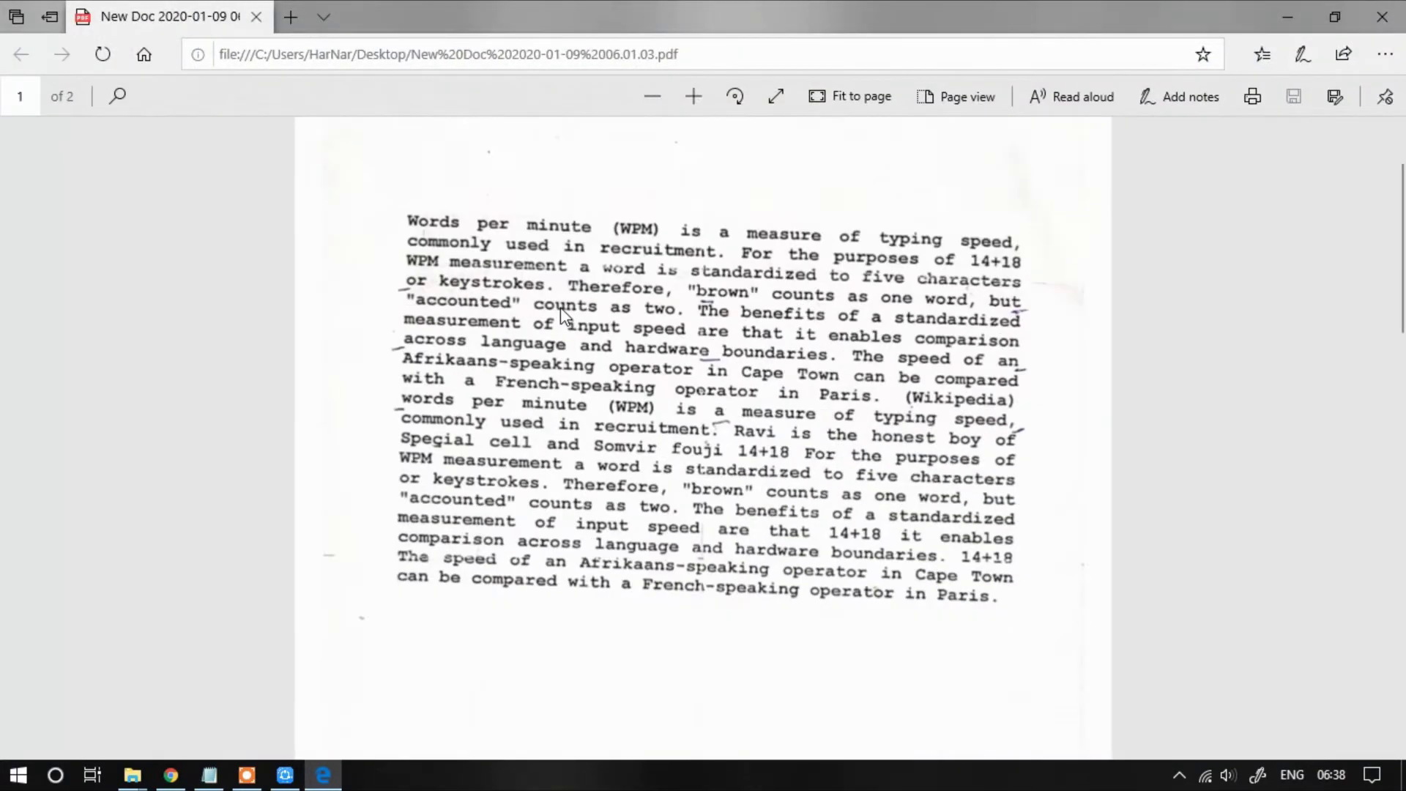
{"action": "scroll", "coordinate": [560, 308], "scroll_direction": "down", "scroll_amount": 10}
{"action": "left_click_drag", "start_coordinate": [863, 392], "coordinate": [1091, 394]}
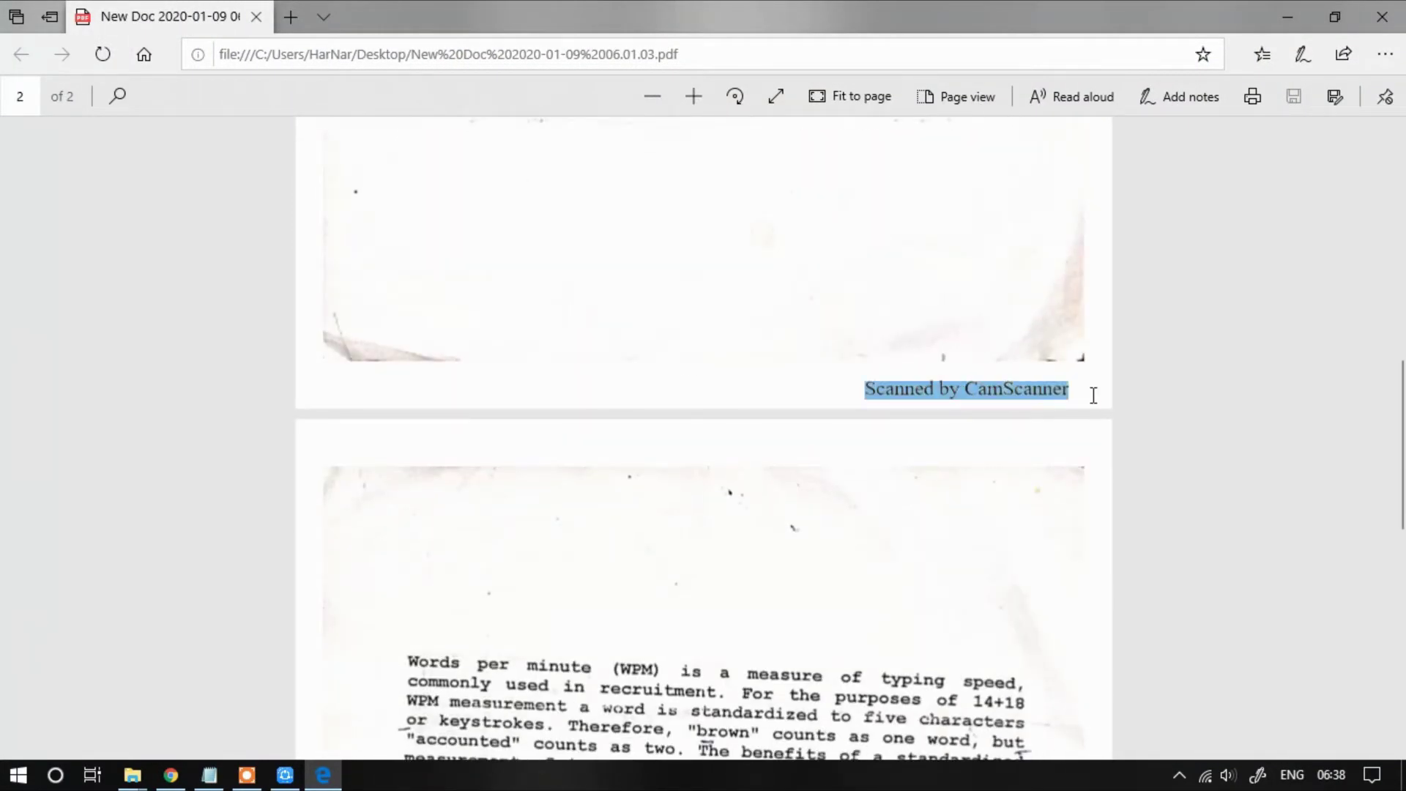
{"action": "scroll", "coordinate": [1093, 394], "scroll_direction": "down", "scroll_amount": 3}
{"action": "scroll", "coordinate": [1092, 394], "scroll_direction": "down", "scroll_amount": 2}
{"action": "left_click", "coordinate": [1381, 17]}
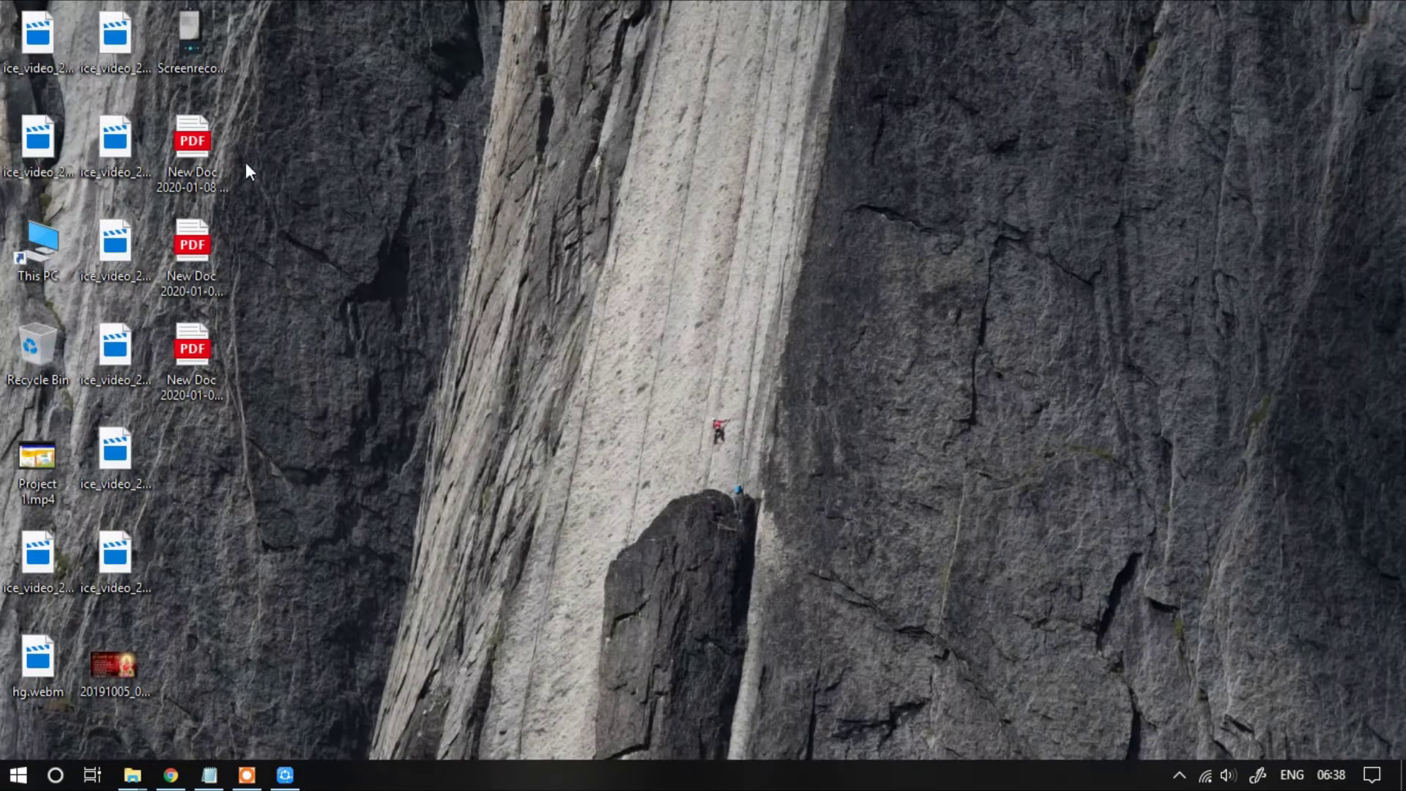
Step: Delete the two older PDF copies from the desktop, keeping New Doc 2020-01-09 06.01.03
{"action": "left_click_drag", "start_coordinate": [283, 330], "coordinate": [184, 171]}
{"action": "key", "text": "Delete"}
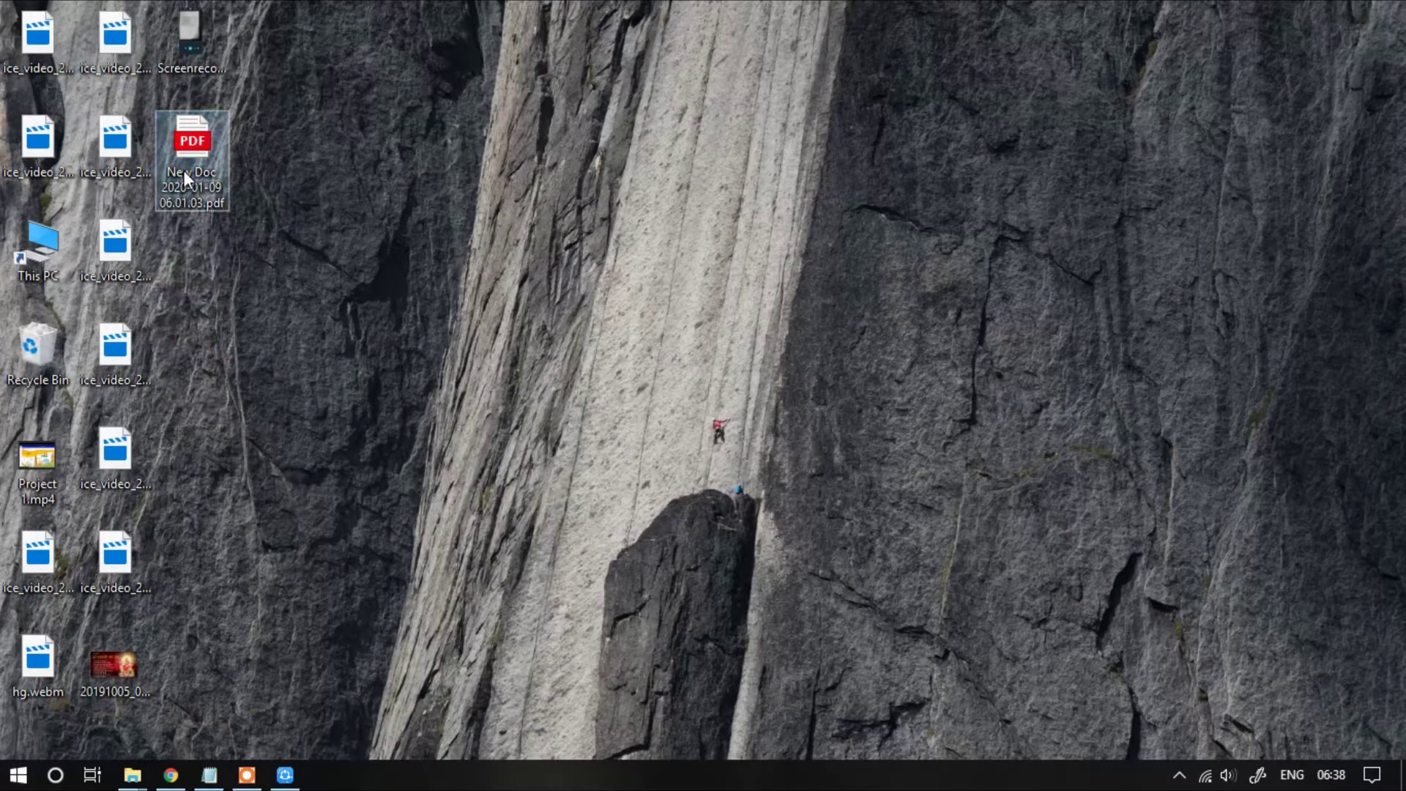
{"action": "double_click", "coordinate": [184, 171]}
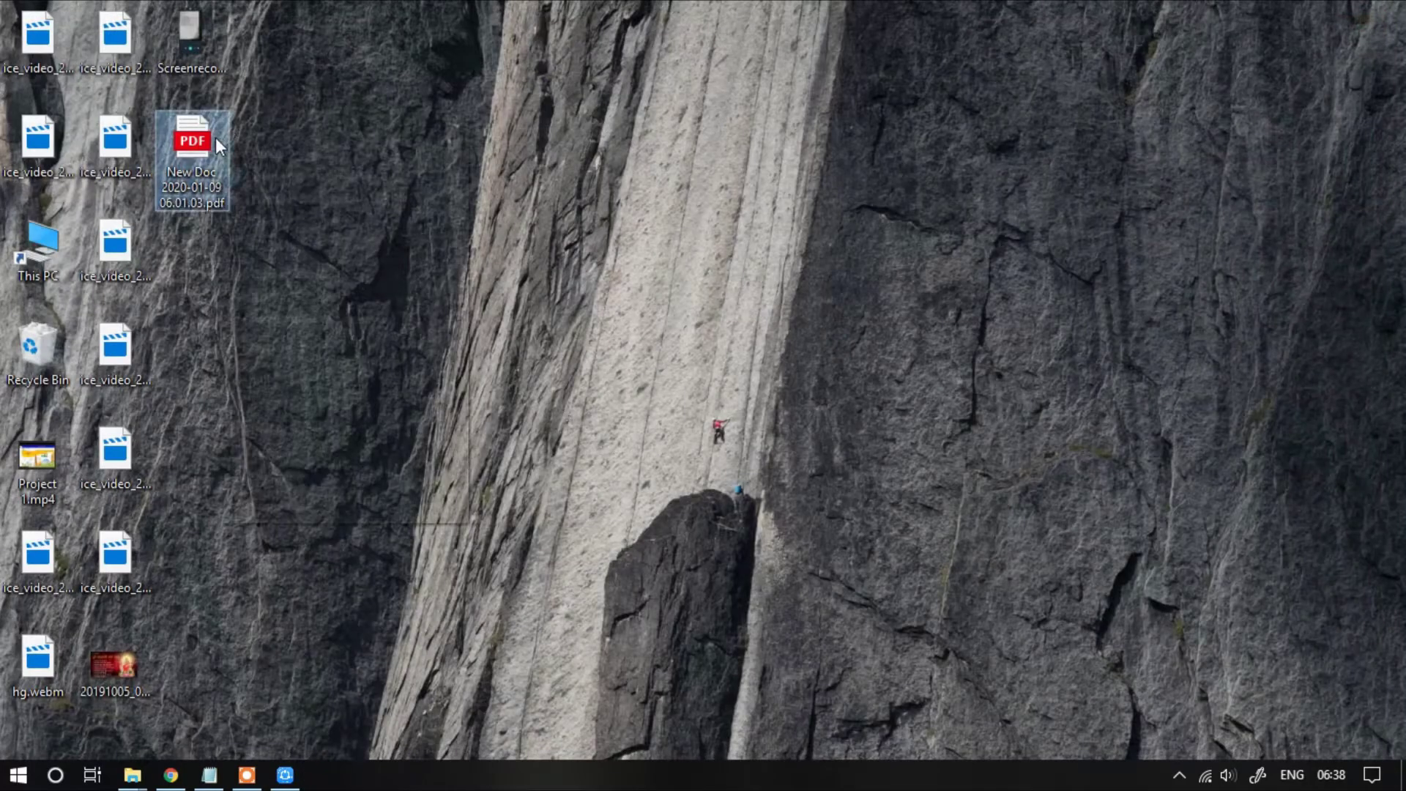
Step: Open the New Doc PDF with Word and accept converting it to an editable document
{"action": "right_click", "coordinate": [216, 137]}
{"action": "mouse_move", "coordinate": [280, 244]}
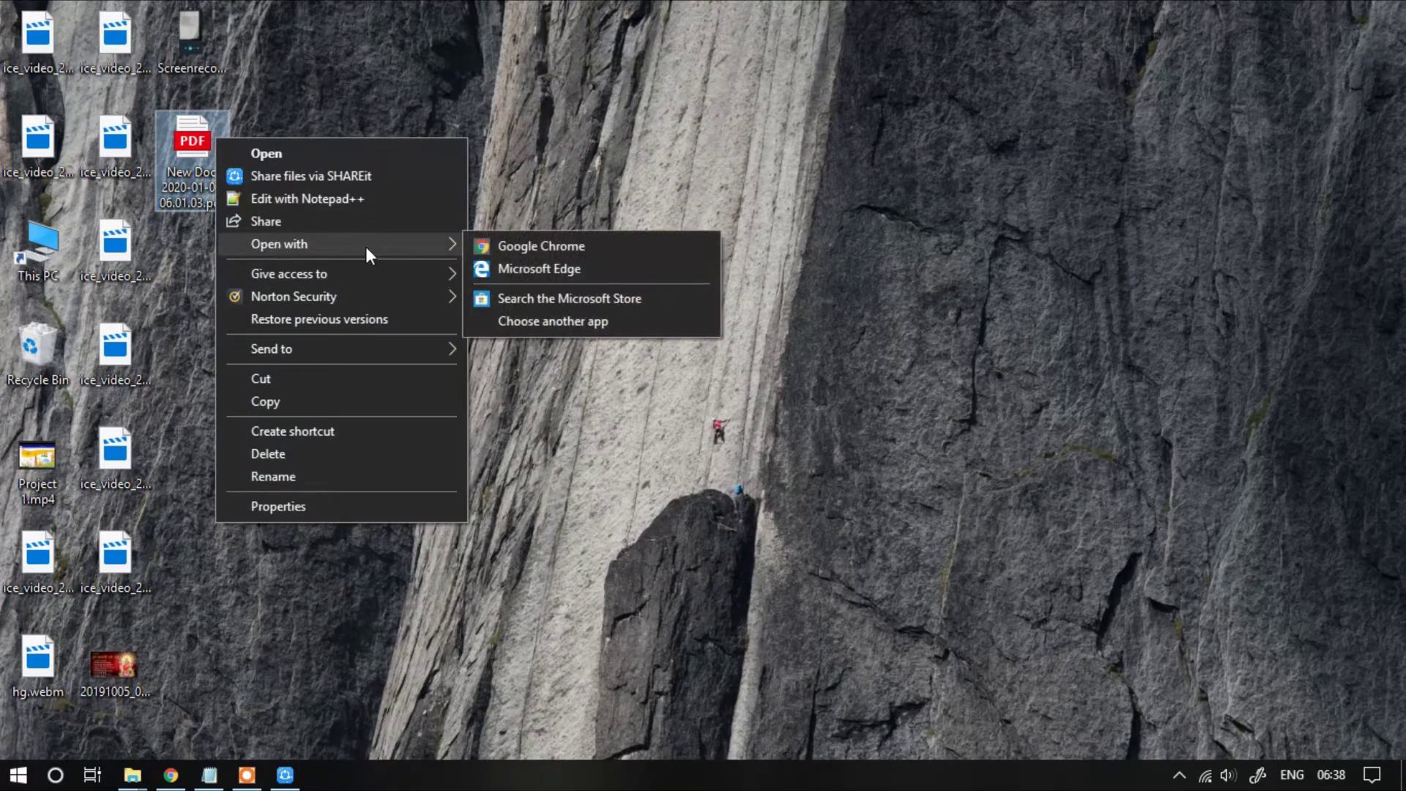
{"action": "left_click", "coordinate": [529, 319]}
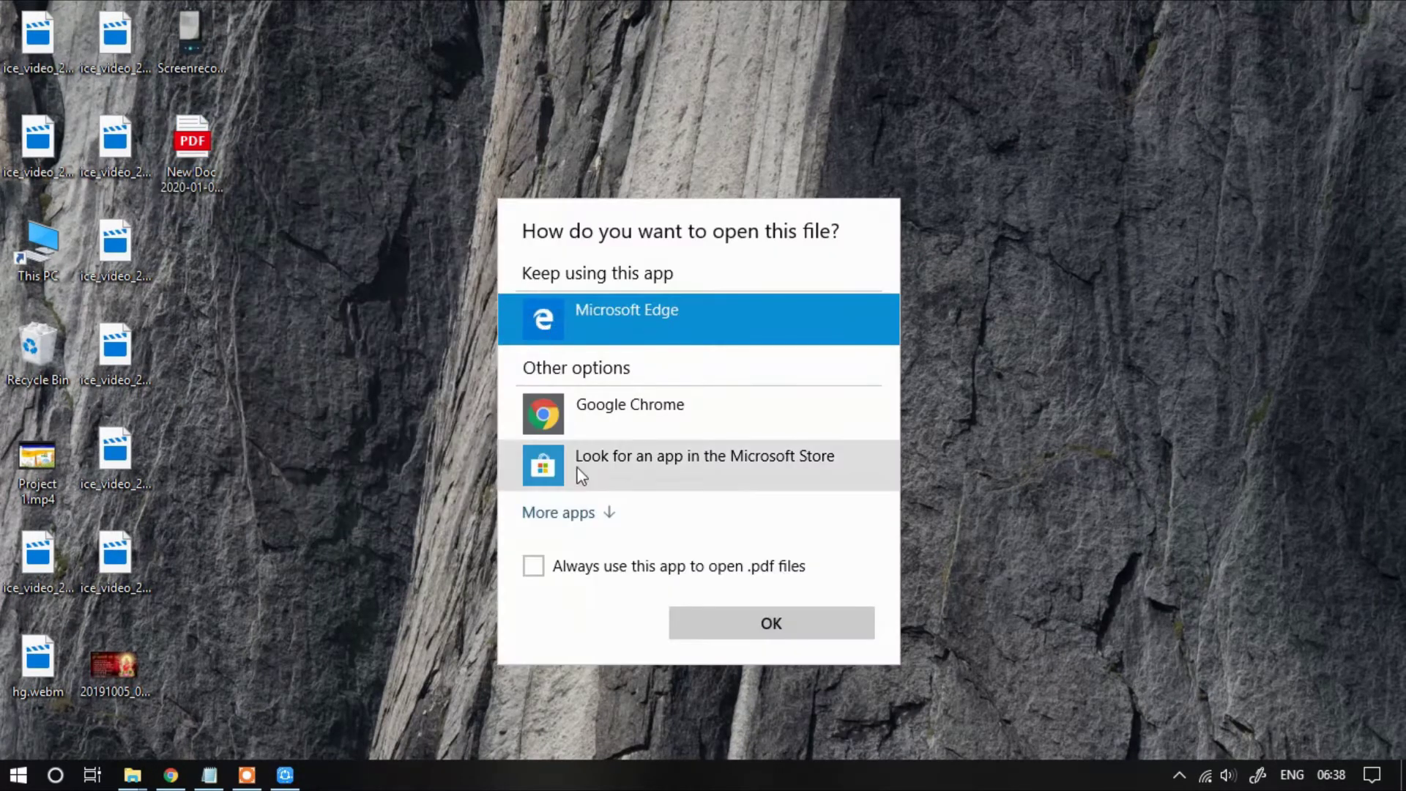
{"action": "left_click", "coordinate": [571, 513]}
{"action": "scroll", "coordinate": [572, 504], "scroll_direction": "down", "scroll_amount": 3}
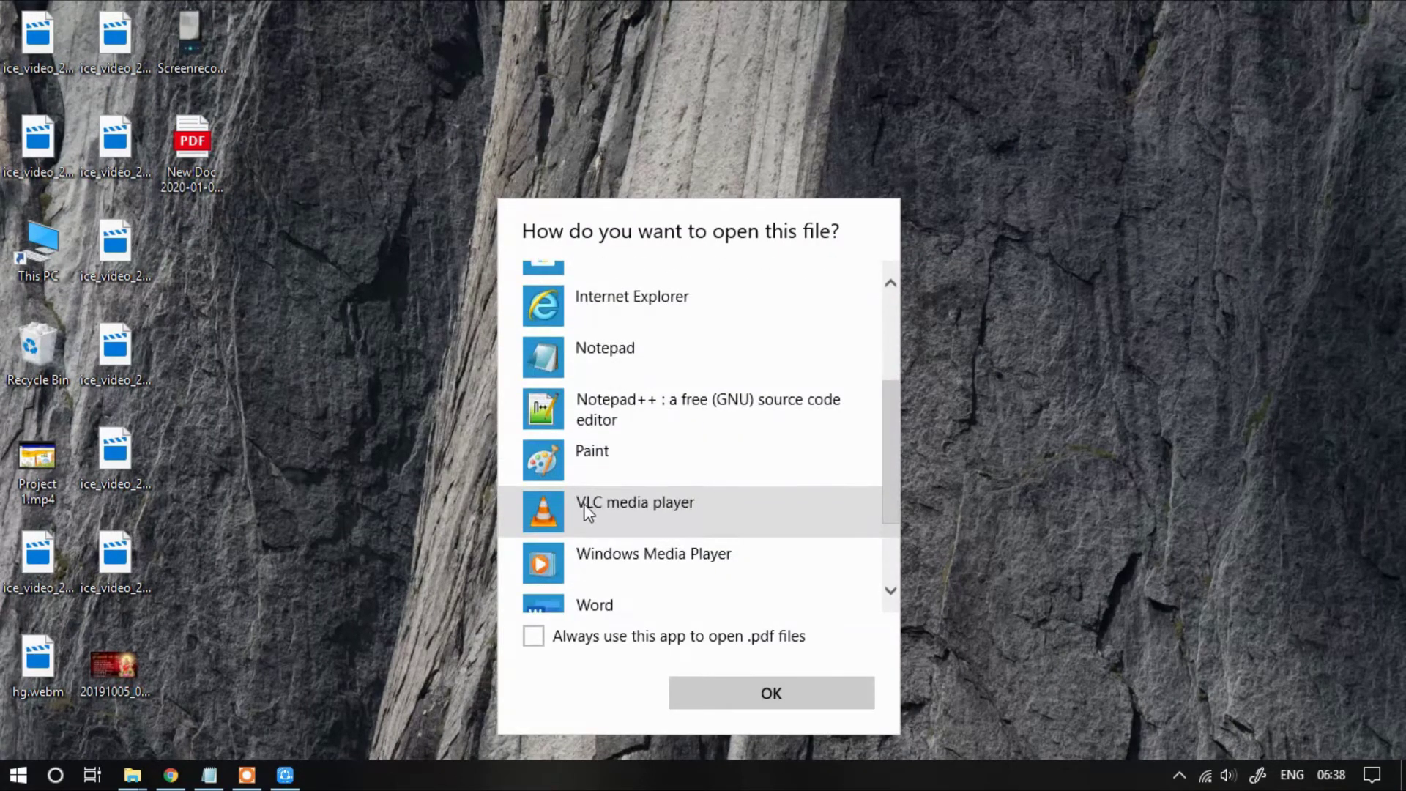
{"action": "scroll", "coordinate": [580, 507], "scroll_direction": "down", "scroll_amount": 2}
{"action": "left_click", "coordinate": [582, 477]}
{"action": "left_click", "coordinate": [782, 692]}
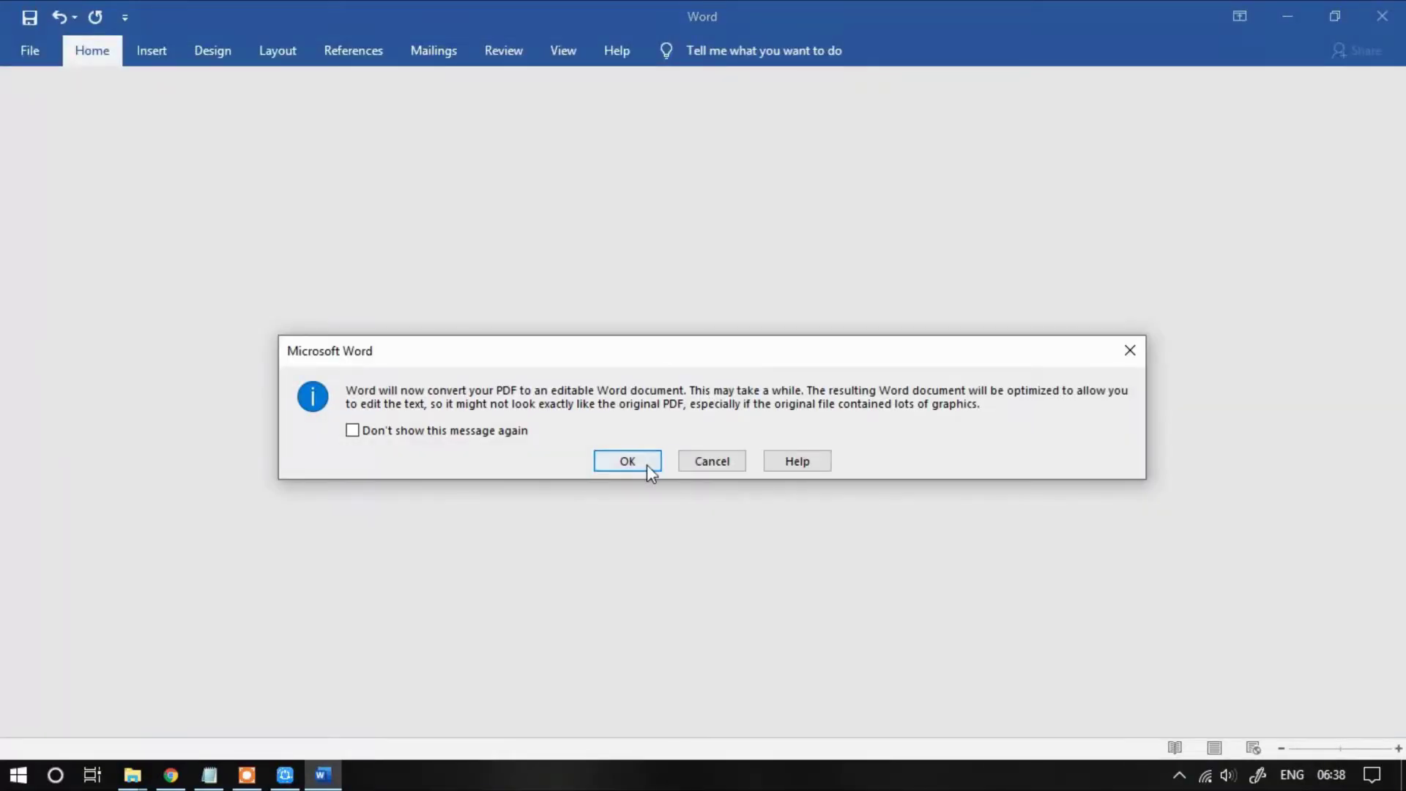
{"action": "left_click", "coordinate": [645, 461]}
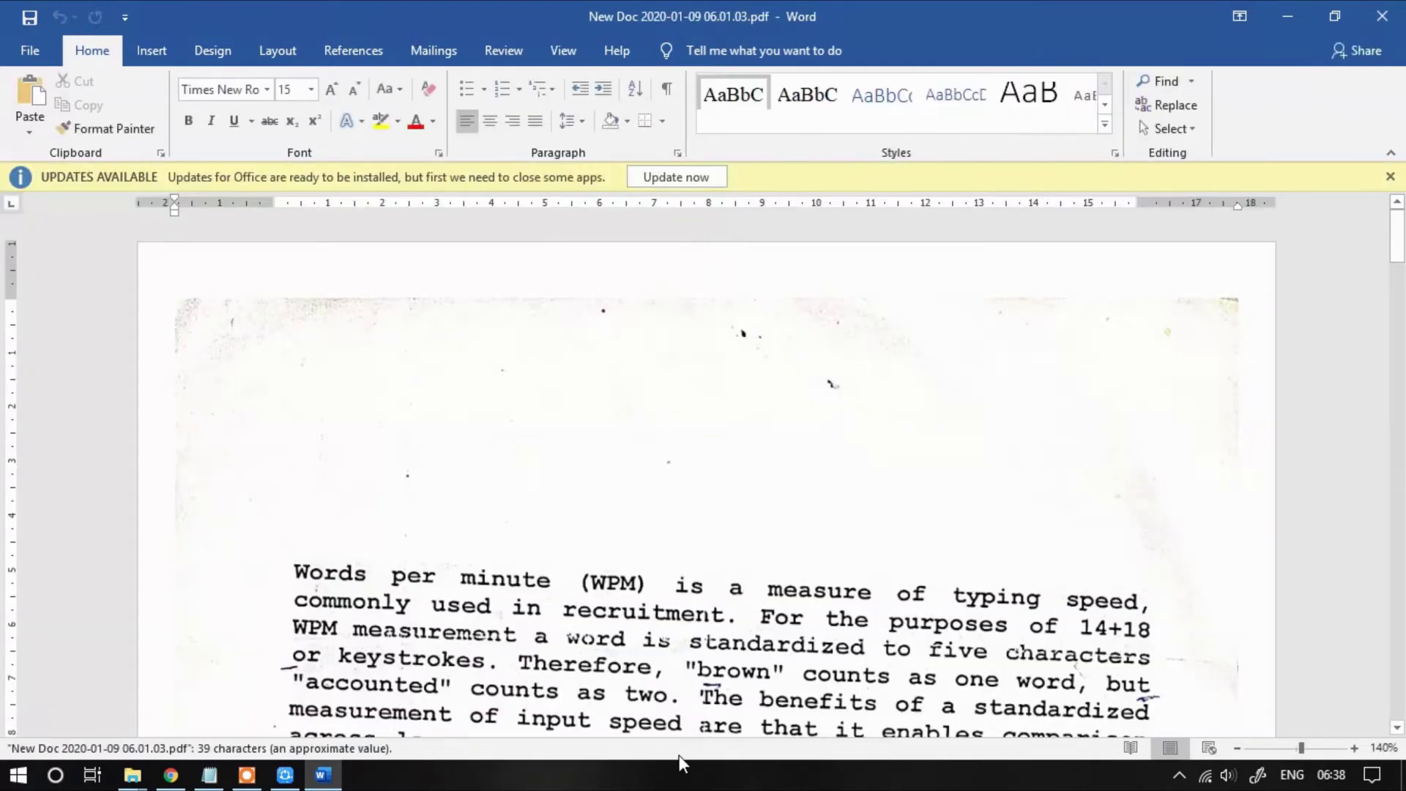
{"action": "scroll", "coordinate": [599, 502], "scroll_direction": "down", "scroll_amount": 3}
{"action": "scroll", "coordinate": [599, 504], "scroll_direction": "down", "scroll_amount": 3}
{"action": "scroll", "coordinate": [599, 503], "scroll_direction": "down", "scroll_amount": 3}
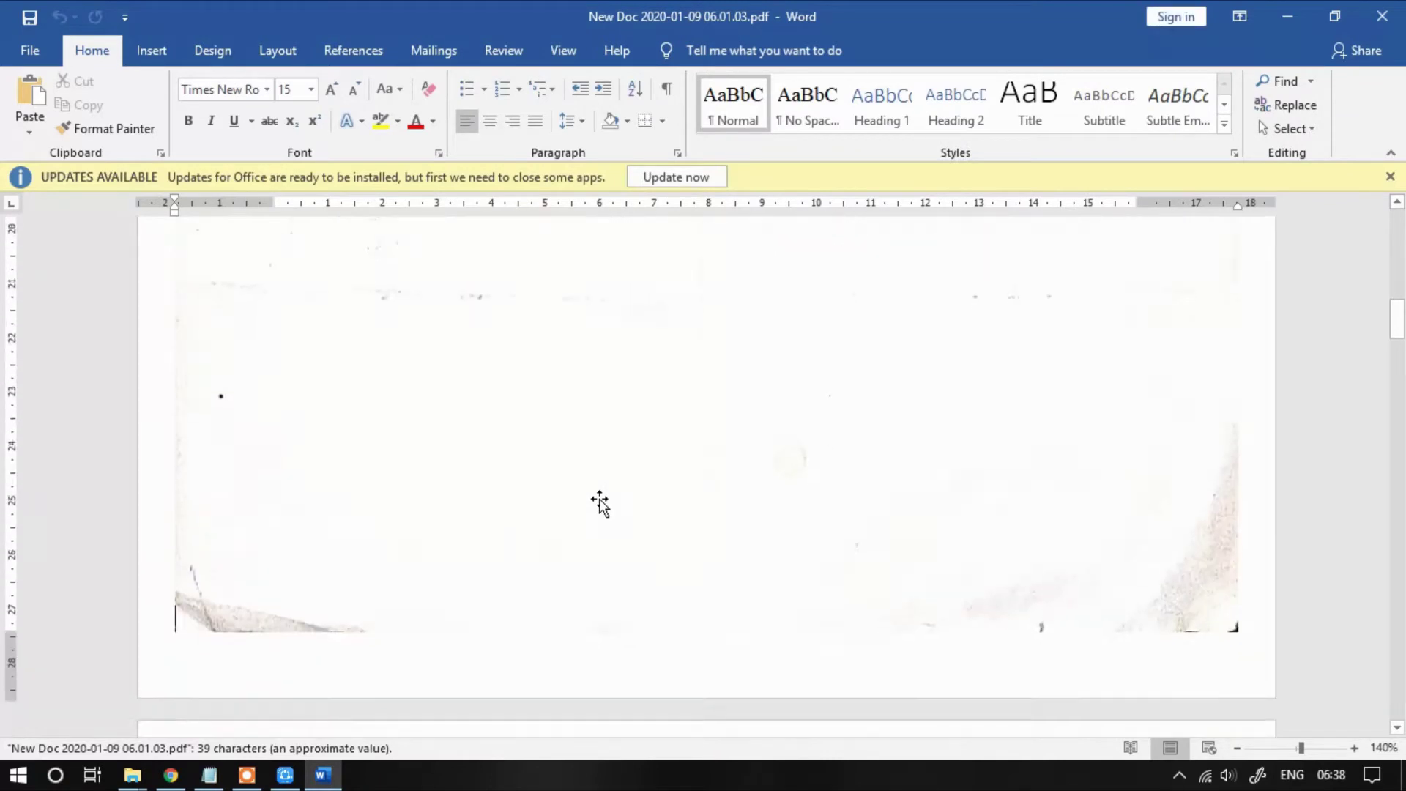
{"action": "scroll", "coordinate": [598, 503], "scroll_direction": "down", "scroll_amount": 3}
{"action": "scroll", "coordinate": [598, 504], "scroll_direction": "down", "scroll_amount": 2}
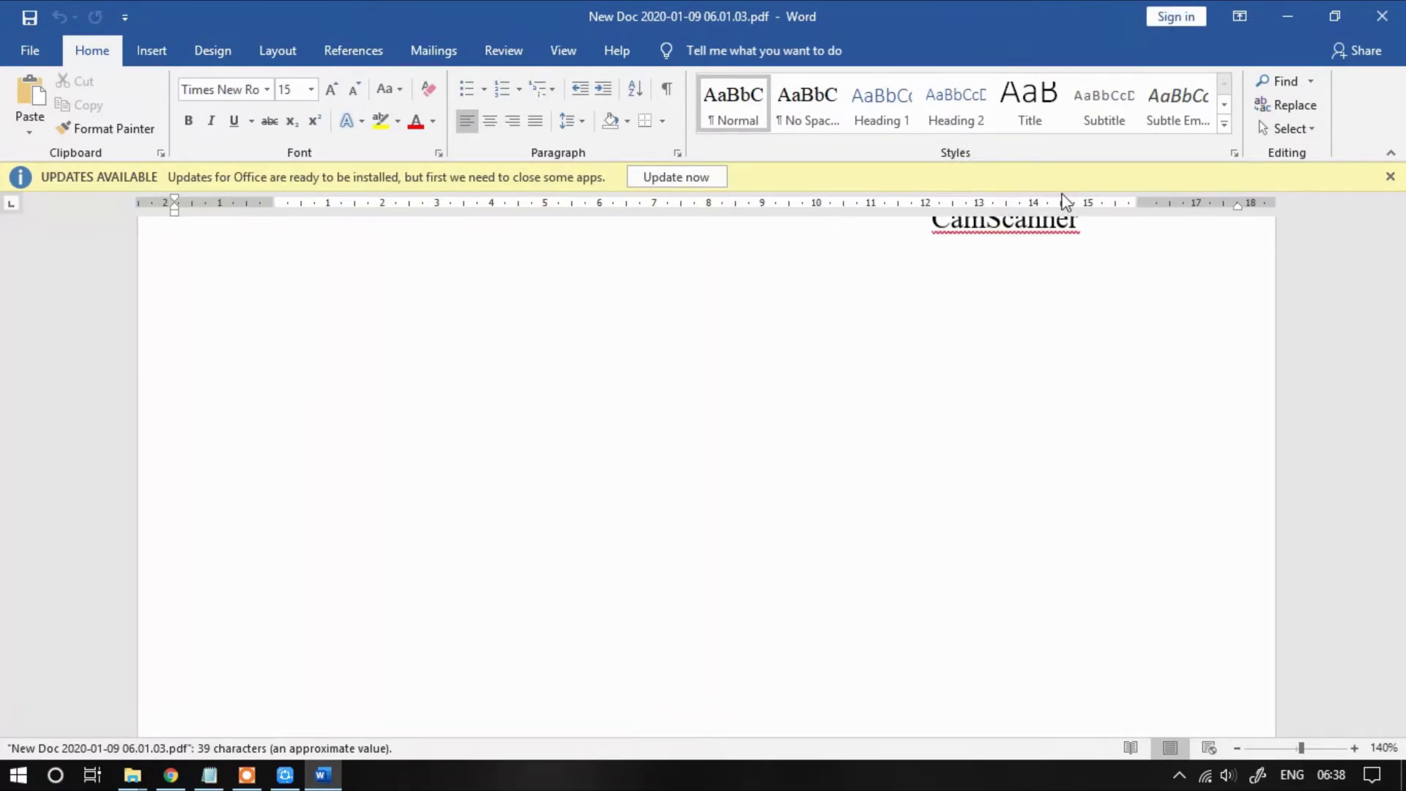
Step: Dismiss the Office updates notice and shorten the page 1 scanned picture from its bottom edge
{"action": "left_click", "coordinate": [1390, 176]}
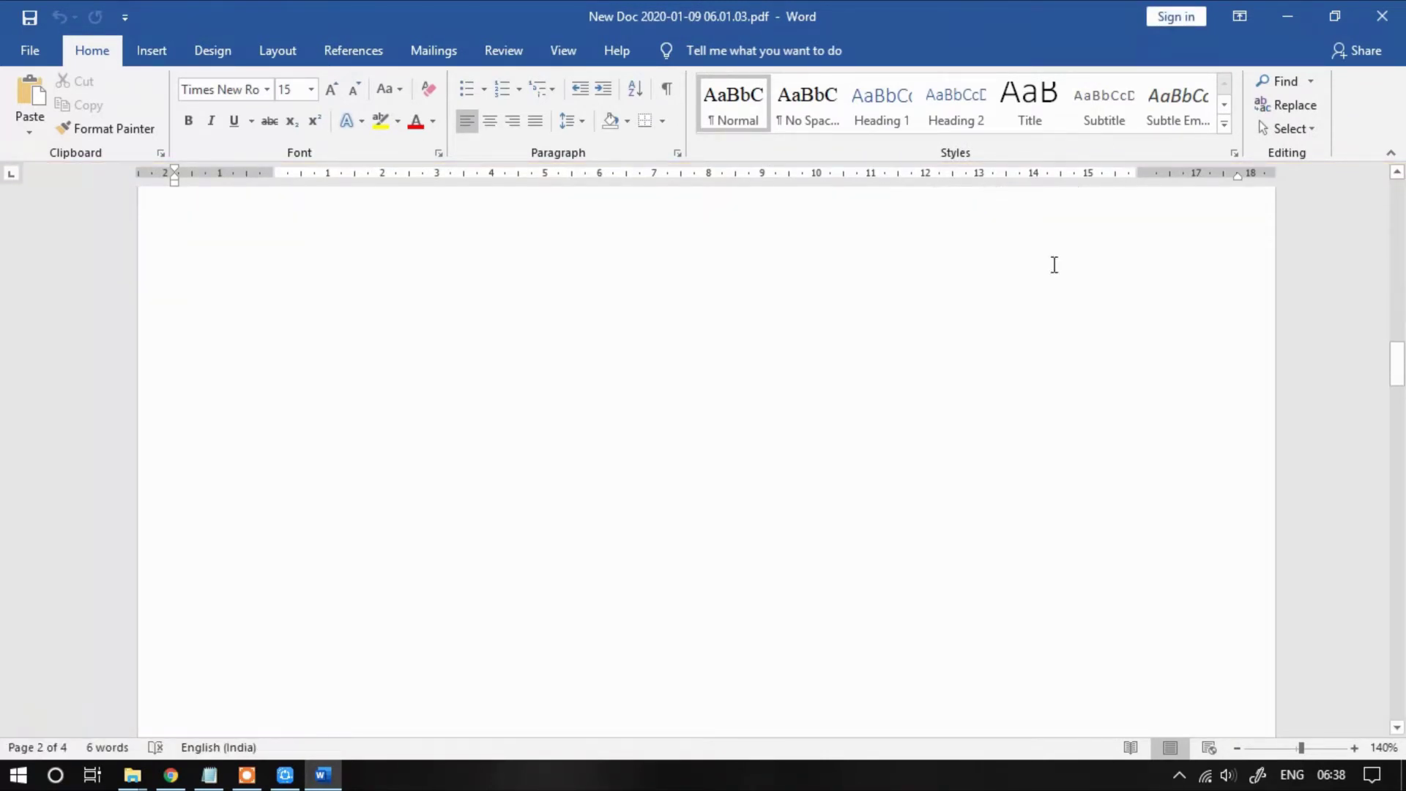
{"action": "scroll", "coordinate": [1016, 374], "scroll_direction": "up", "scroll_amount": 3}
{"action": "scroll", "coordinate": [1016, 373], "scroll_direction": "up", "scroll_amount": 3}
{"action": "scroll", "coordinate": [1016, 374], "scroll_direction": "up", "scroll_amount": 3}
{"action": "scroll", "coordinate": [1019, 374], "scroll_direction": "up", "scroll_amount": 3}
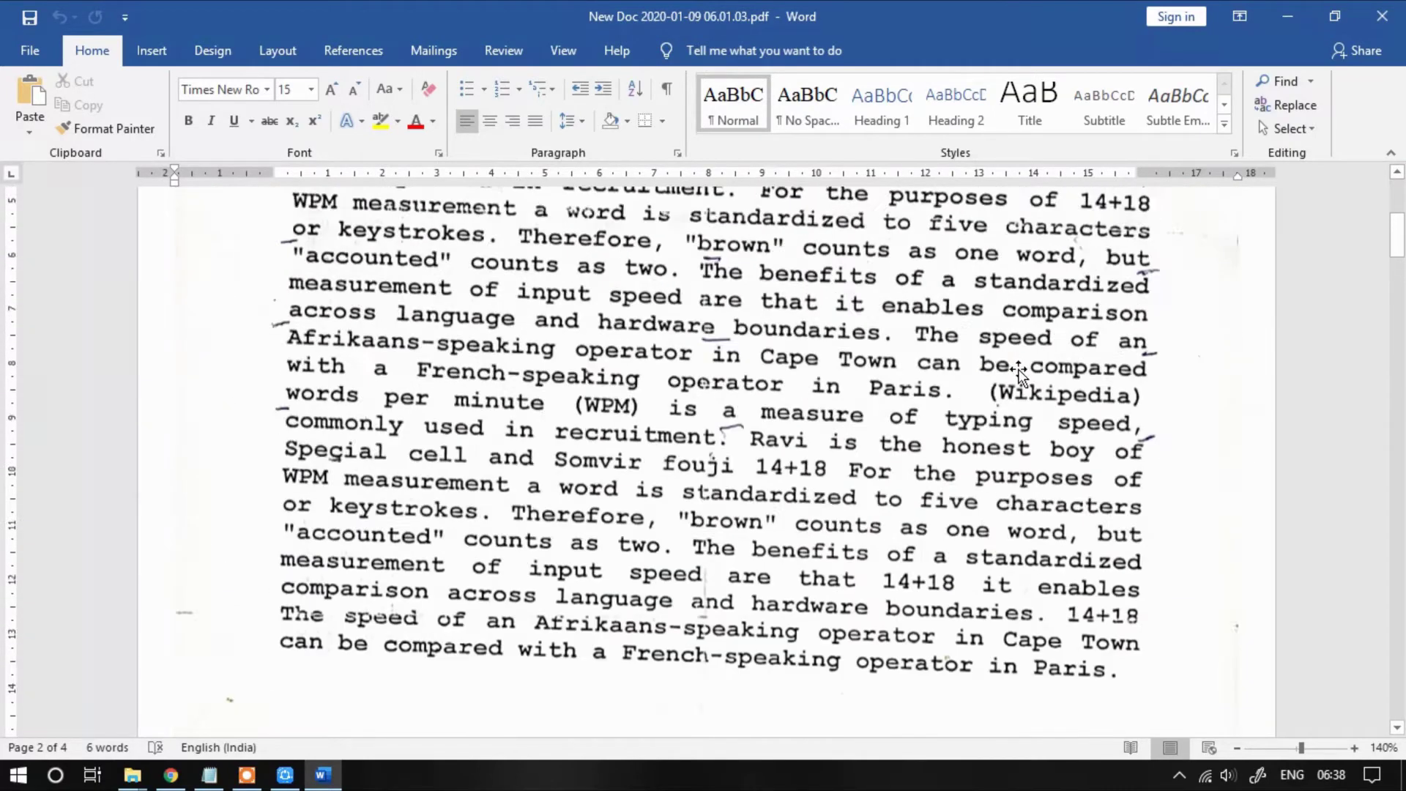
{"action": "scroll", "coordinate": [1016, 373], "scroll_direction": "up", "scroll_amount": 5}
{"action": "scroll", "coordinate": [1016, 374], "scroll_direction": "up", "scroll_amount": 1}
{"action": "scroll", "coordinate": [513, 309], "scroll_direction": "down", "scroll_amount": 5}
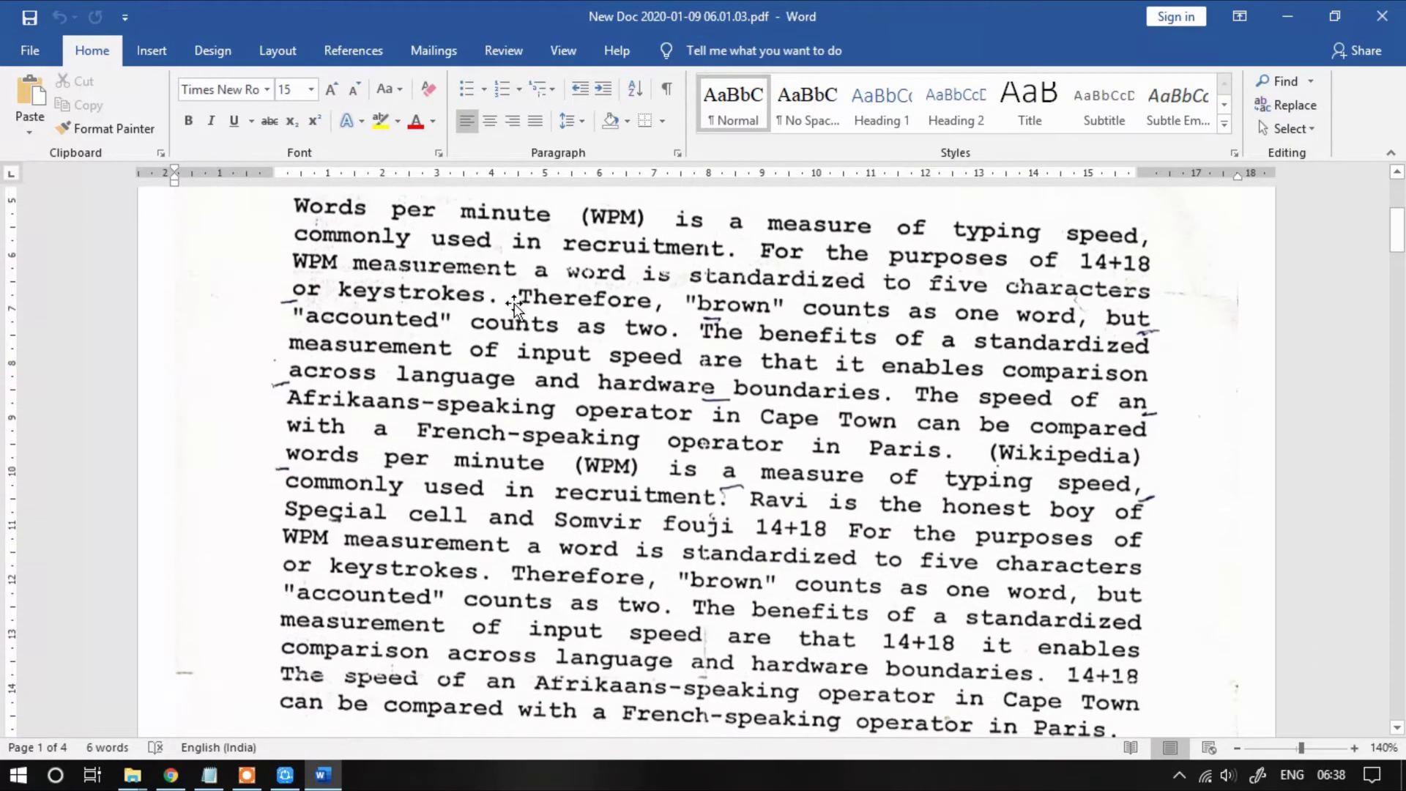
{"action": "scroll", "coordinate": [514, 309], "scroll_direction": "down", "scroll_amount": 5}
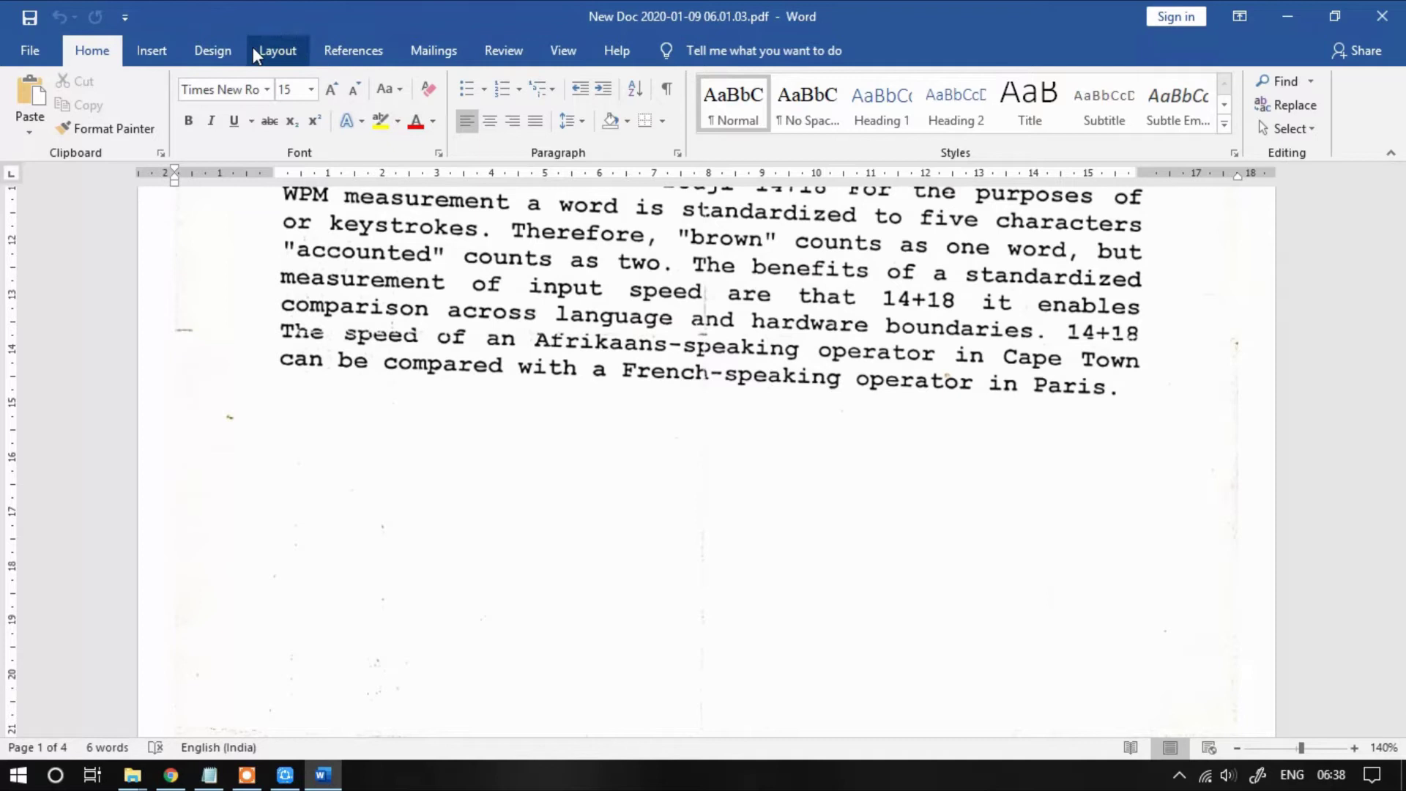
{"action": "left_click", "coordinate": [279, 465]}
{"action": "scroll", "coordinate": [314, 450], "scroll_direction": "down", "scroll_amount": 5}
{"action": "scroll", "coordinate": [318, 442], "scroll_direction": "down", "scroll_amount": 5}
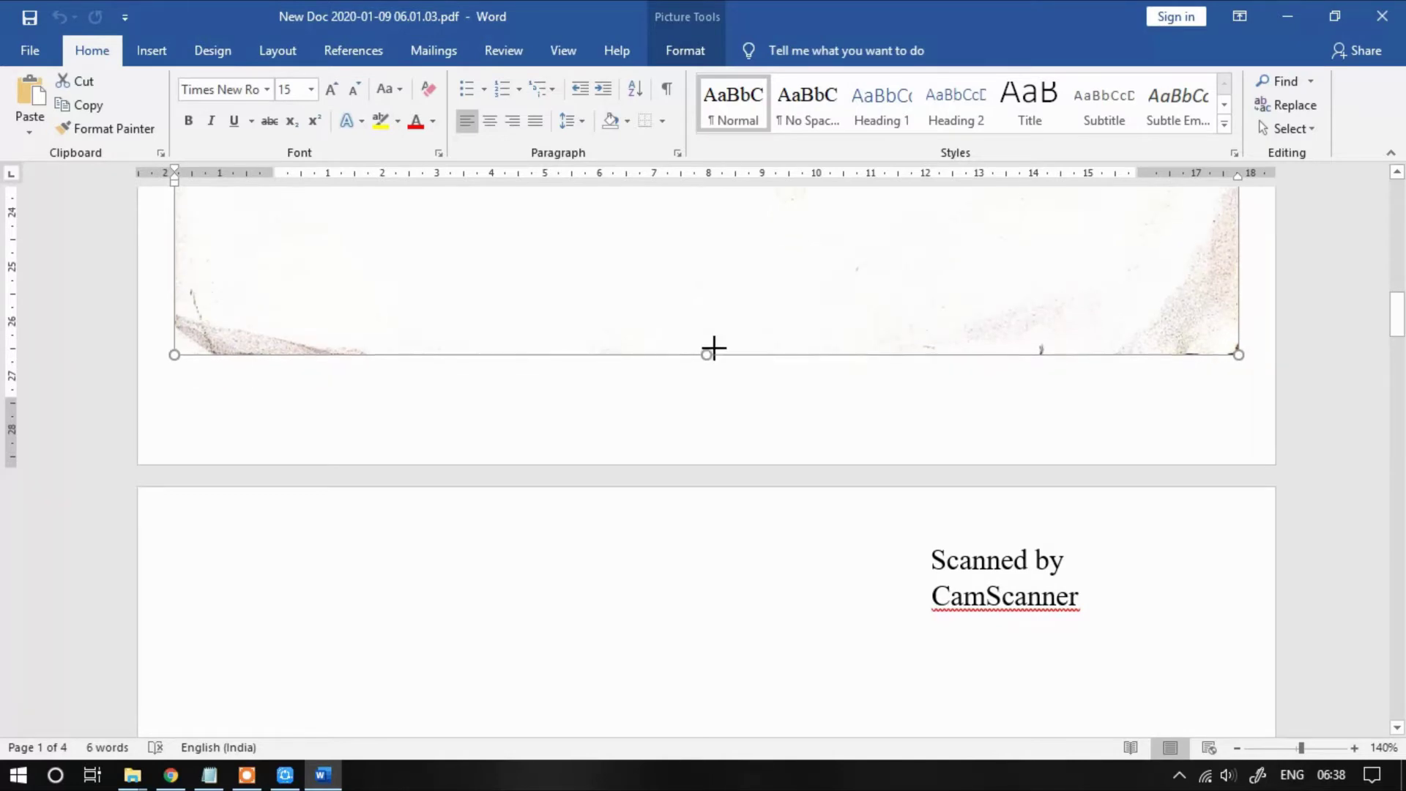
{"action": "left_click_drag", "start_coordinate": [708, 397], "coordinate": [712, 349]}
{"action": "scroll", "coordinate": [768, 414], "scroll_direction": "down", "scroll_amount": 6}
{"action": "scroll", "coordinate": [767, 415], "scroll_direction": "up", "scroll_amount": 7}
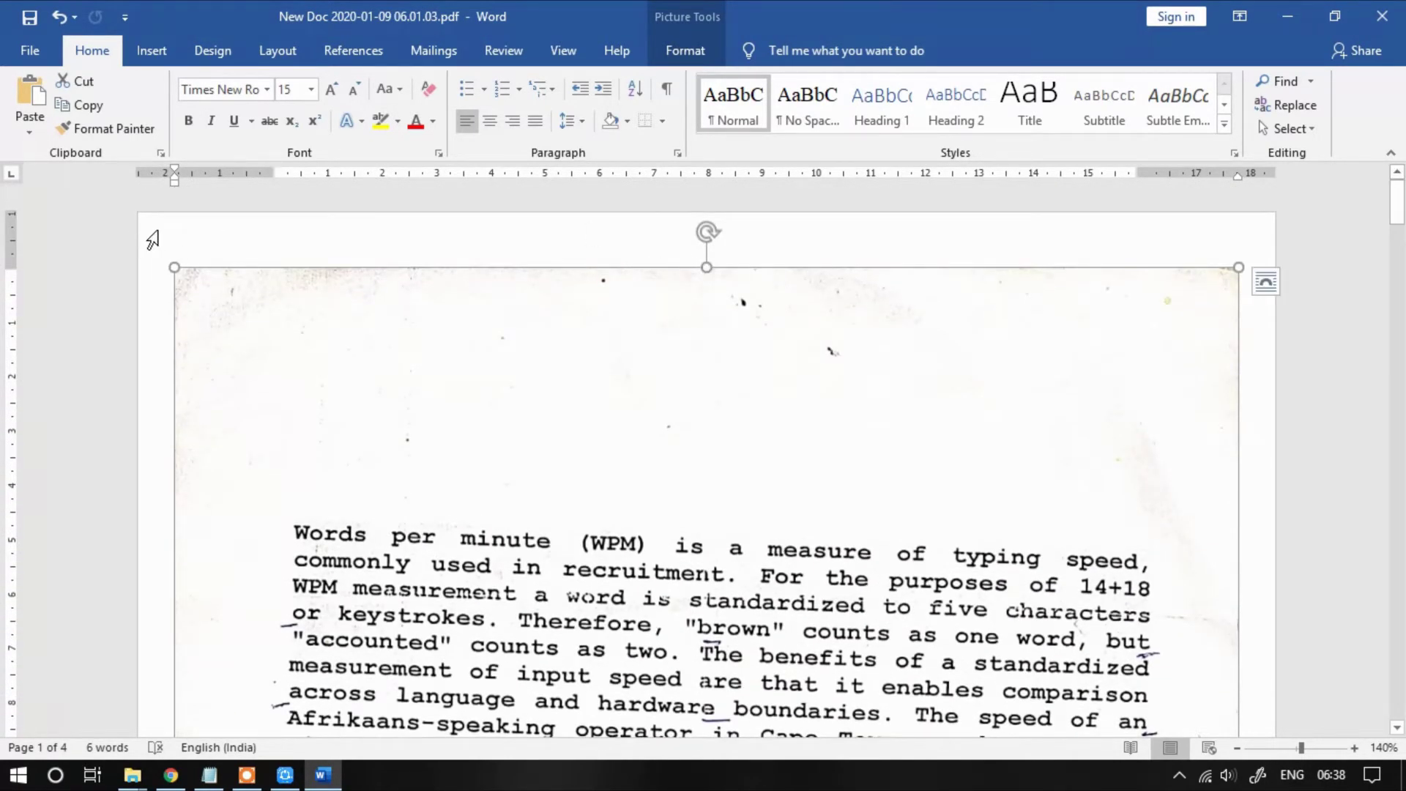
Step: Apply Narrow page margins to the document
{"action": "left_click", "coordinate": [153, 239]}
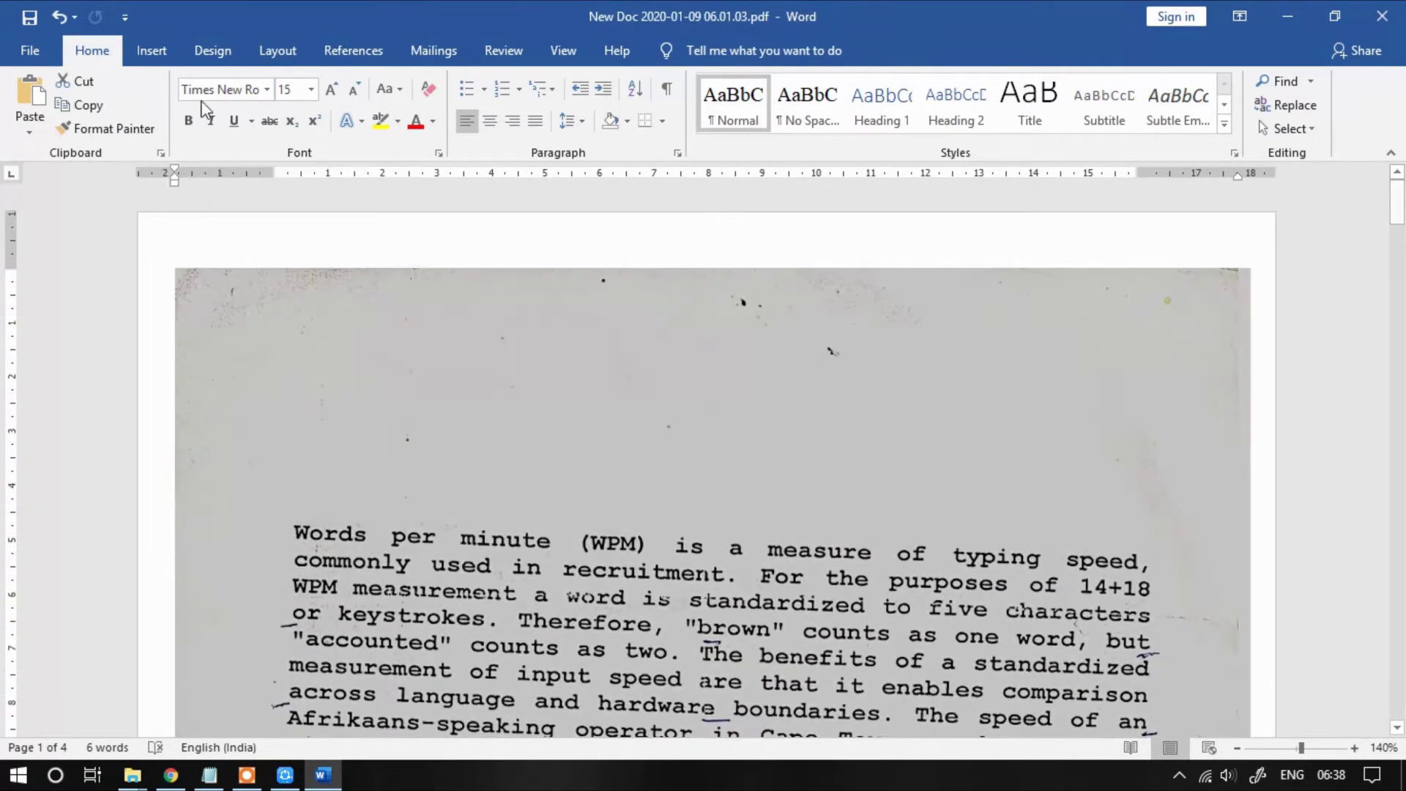
{"action": "left_click", "coordinate": [283, 53]}
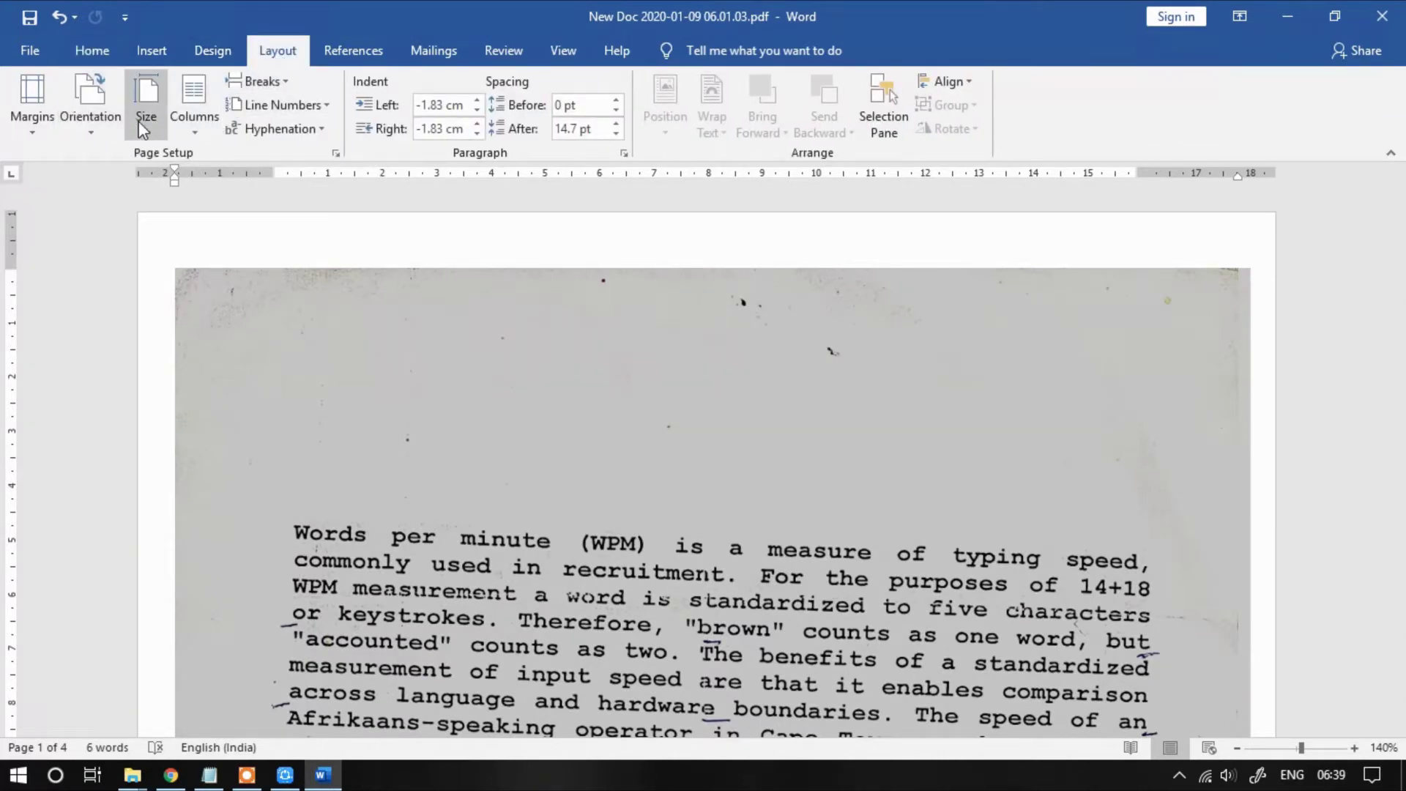
{"action": "left_click", "coordinate": [35, 129]}
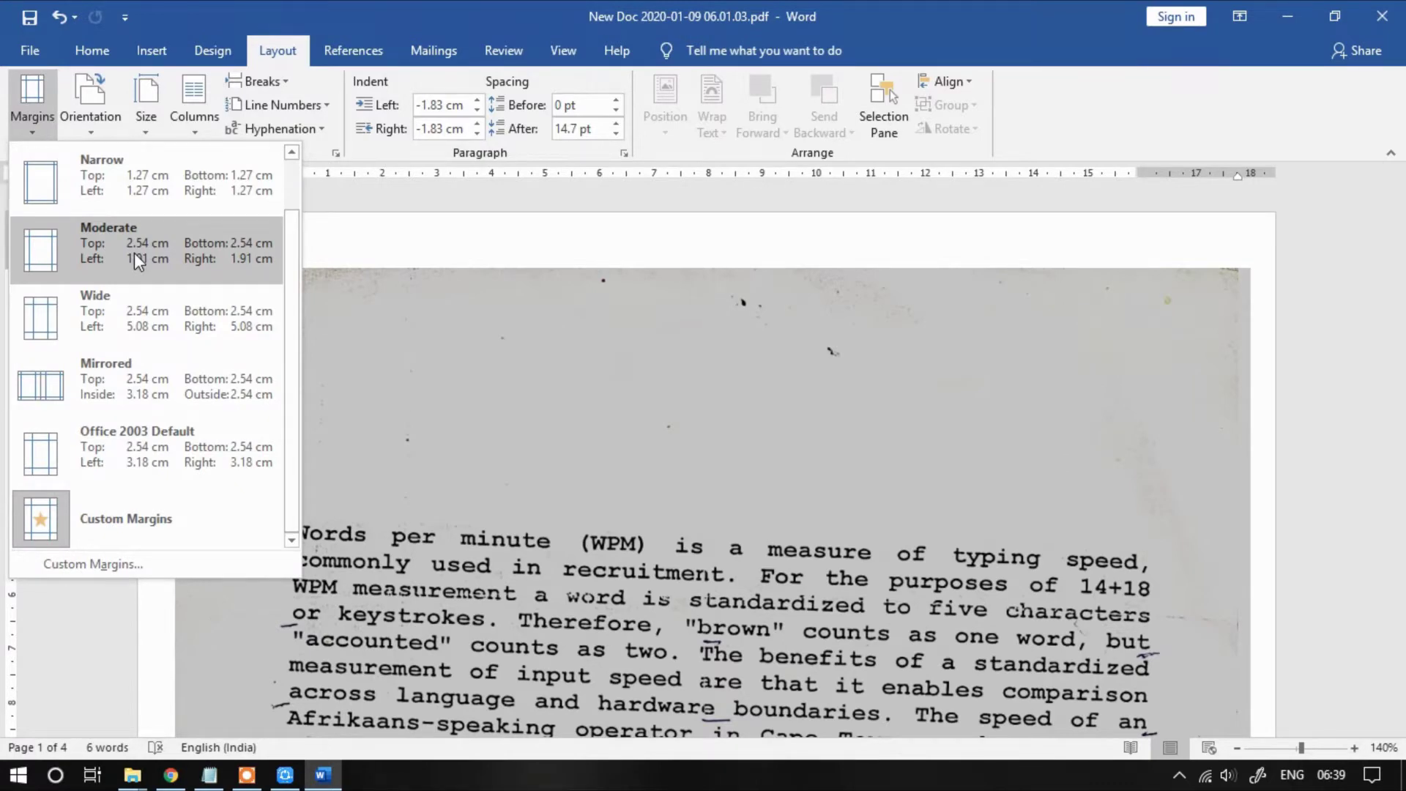
{"action": "left_click", "coordinate": [164, 166]}
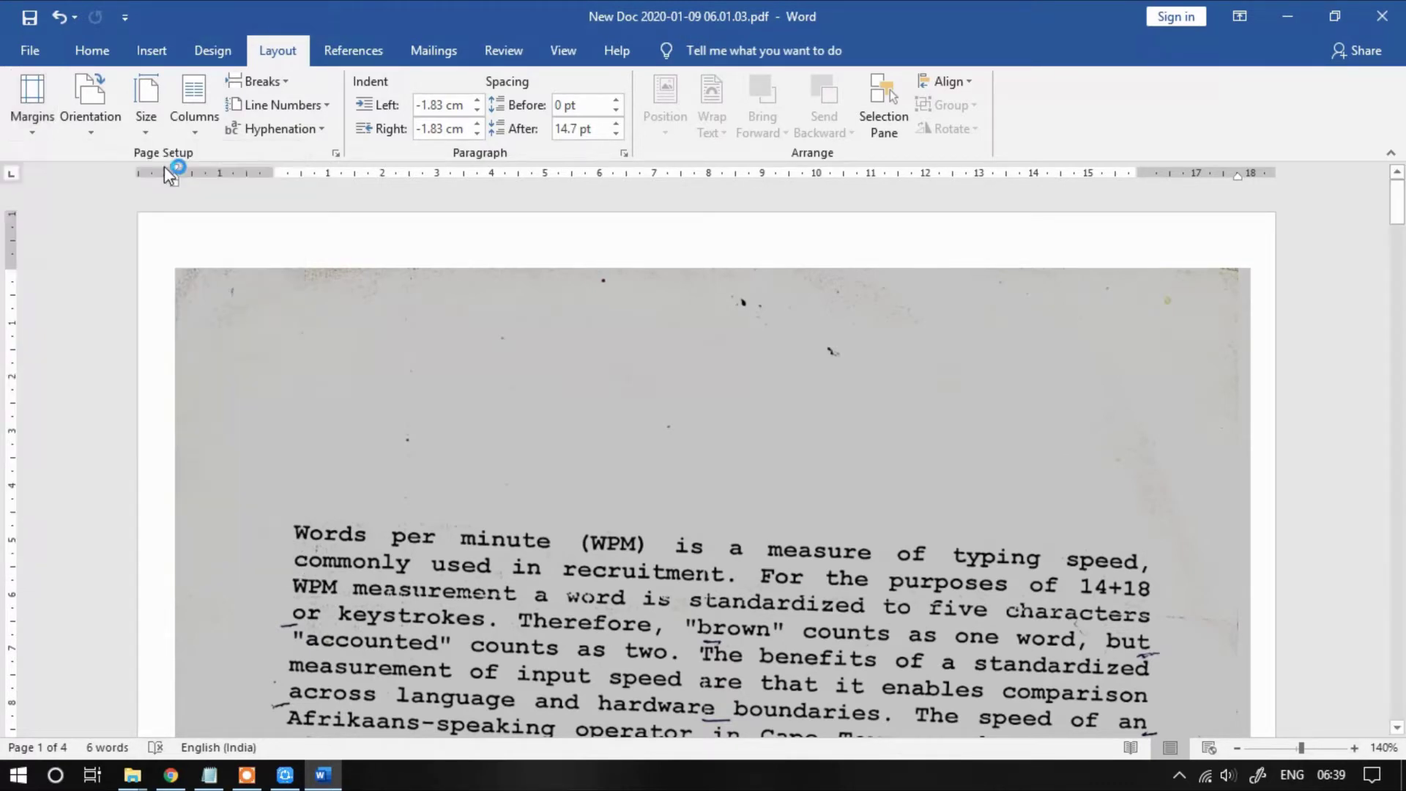
{"action": "left_click", "coordinate": [44, 134]}
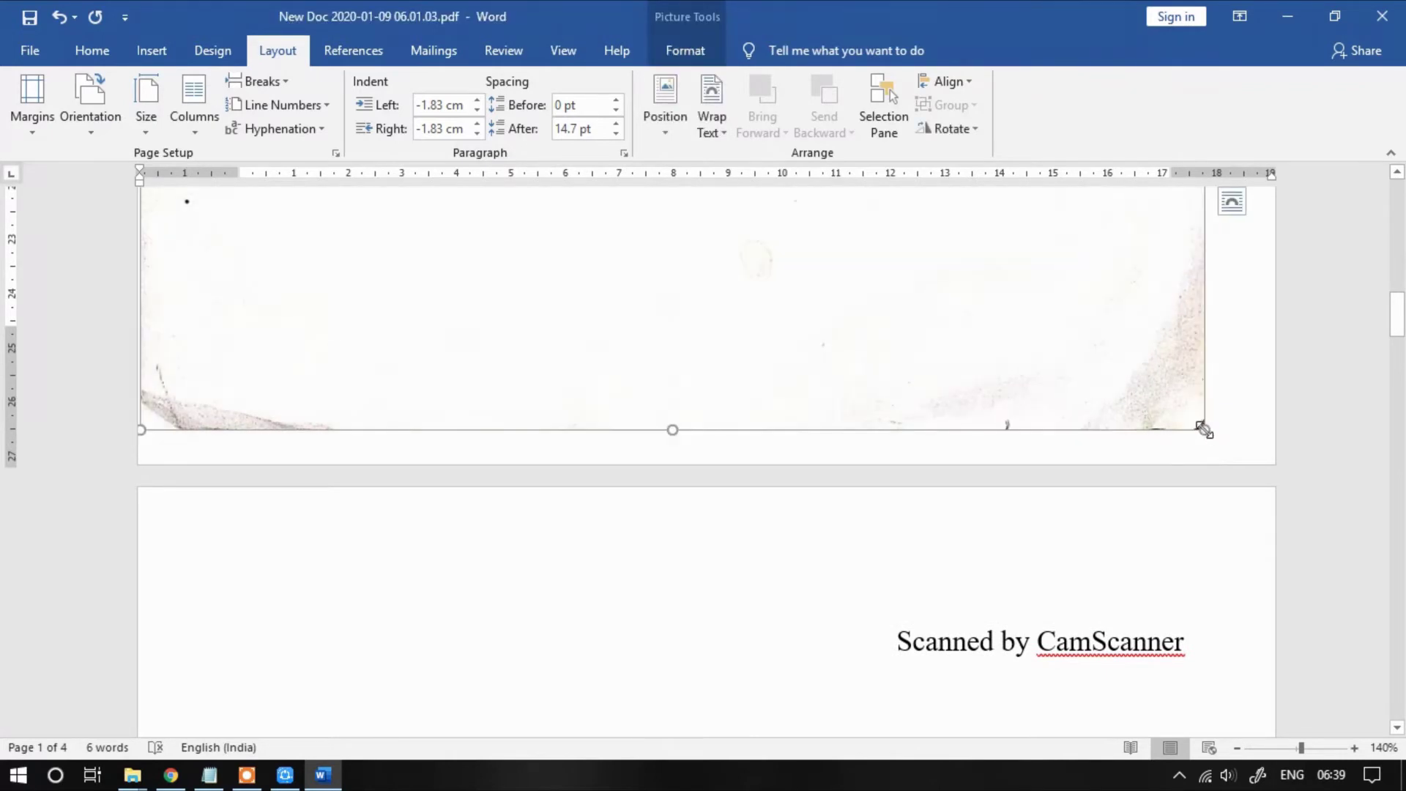
Step: Shrink the first scanned picture and settle its horizontal position on the page
{"action": "left_click_drag", "start_coordinate": [1205, 431], "coordinate": [1105, 344]}
{"action": "scroll", "coordinate": [963, 418], "scroll_direction": "up", "scroll_amount": 2}
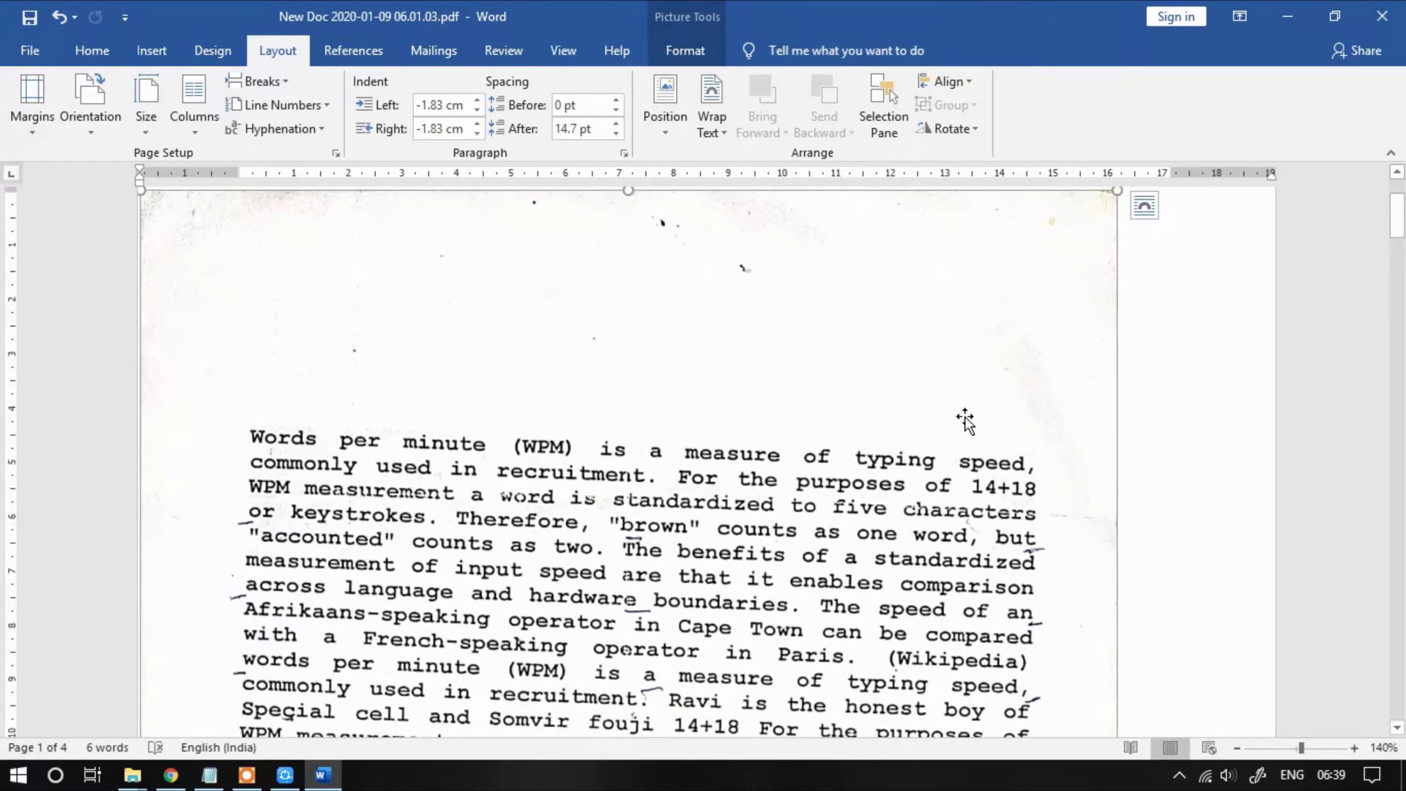
{"action": "scroll", "coordinate": [963, 418], "scroll_direction": "up", "scroll_amount": 2}
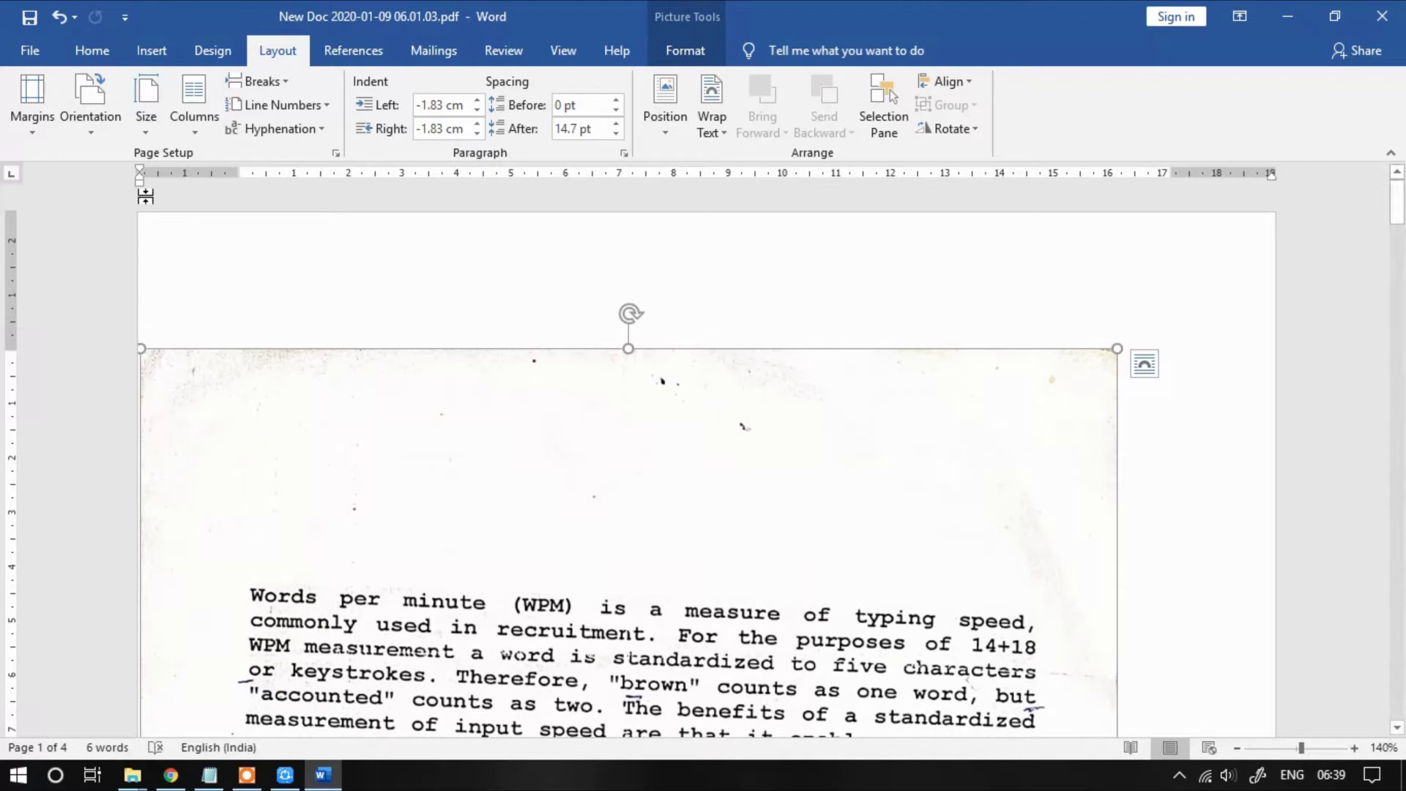
{"action": "left_click_drag", "start_coordinate": [140, 178], "coordinate": [238, 180]}
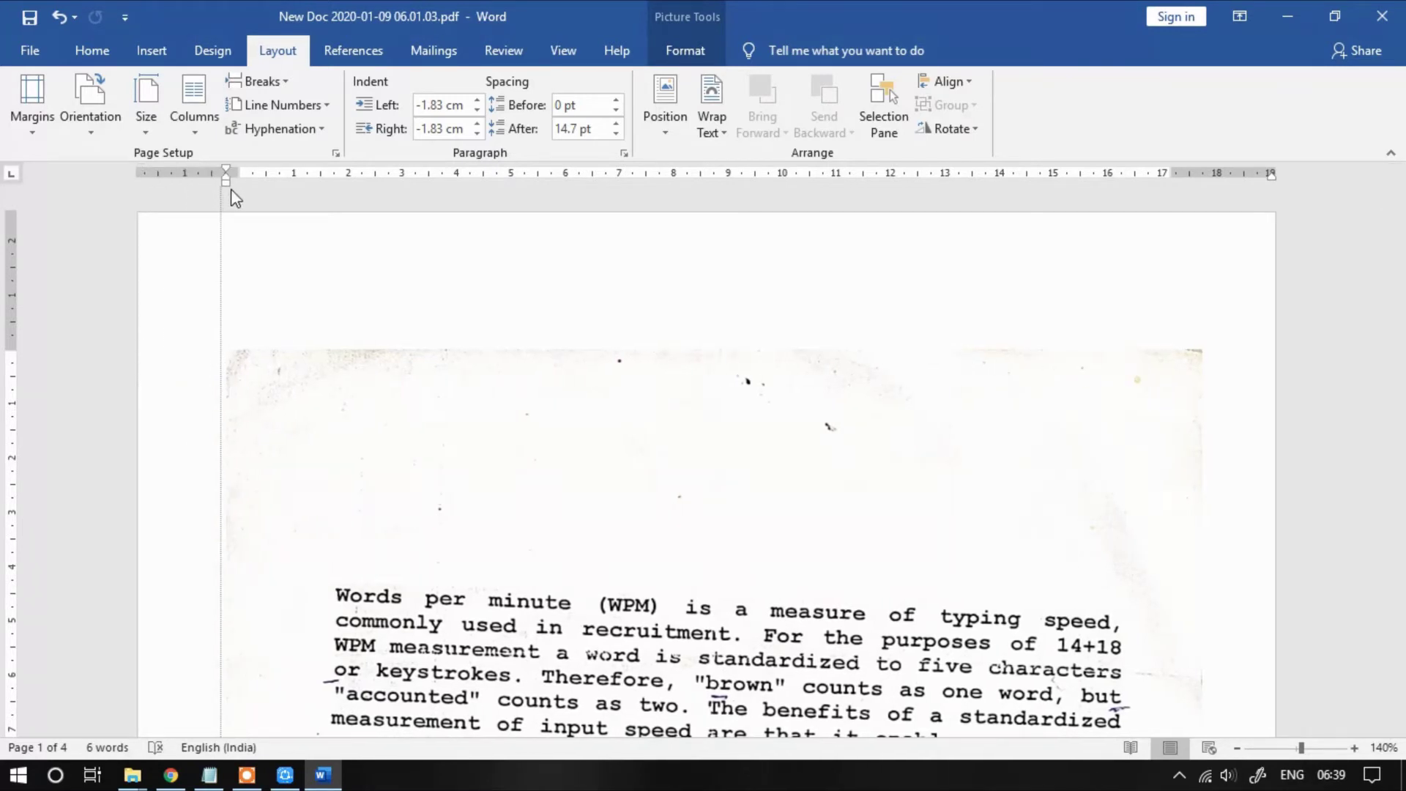
{"action": "mouse_move", "coordinate": [233, 189]}
{"action": "left_mouse_down"}
{"action": "mouse_move", "coordinate": [193, 191]}
{"action": "mouse_move", "coordinate": [211, 190]}
{"action": "left_mouse_up"}
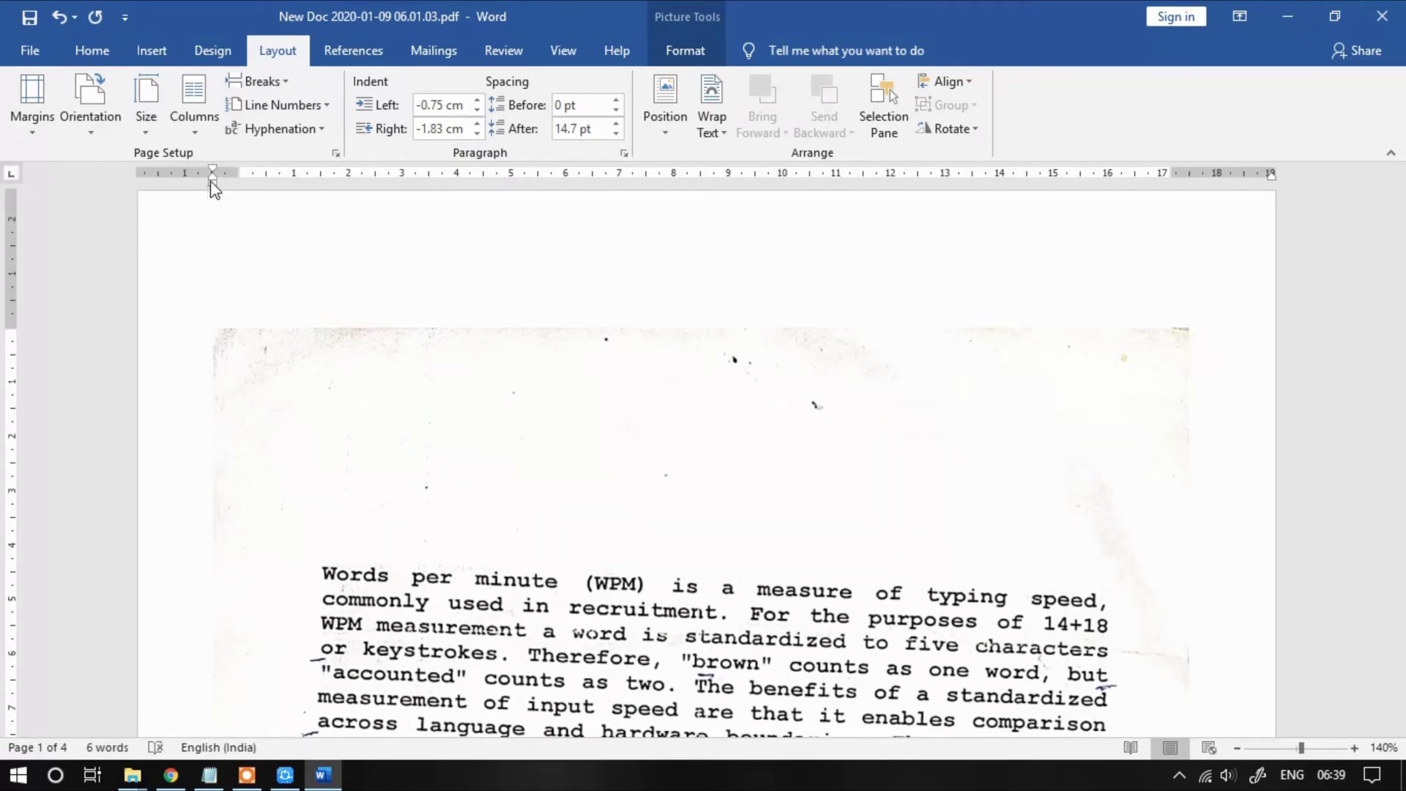
{"action": "scroll", "coordinate": [747, 253], "scroll_direction": "down", "scroll_amount": 5}
{"action": "scroll", "coordinate": [748, 253], "scroll_direction": "down", "scroll_amount": 7}
{"action": "scroll", "coordinate": [948, 495], "scroll_direction": "down", "scroll_amount": 3}
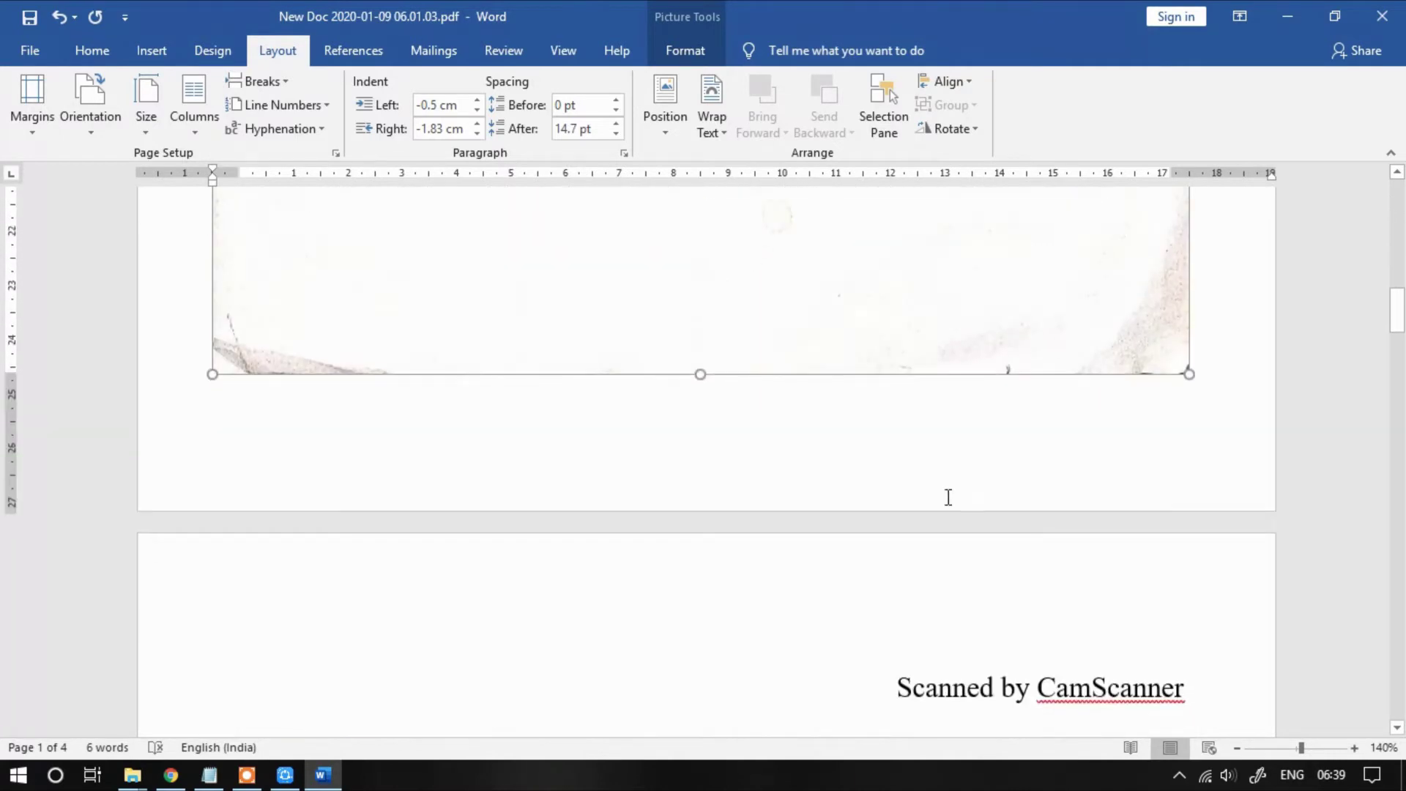
{"action": "scroll", "coordinate": [1054, 491], "scroll_direction": "down", "scroll_amount": 3}
{"action": "scroll", "coordinate": [1054, 491], "scroll_direction": "down", "scroll_amount": 5}
Step: Delete both Scanned by CamScanner lines and the leftover empty page
{"action": "left_click", "coordinate": [1227, 348]}
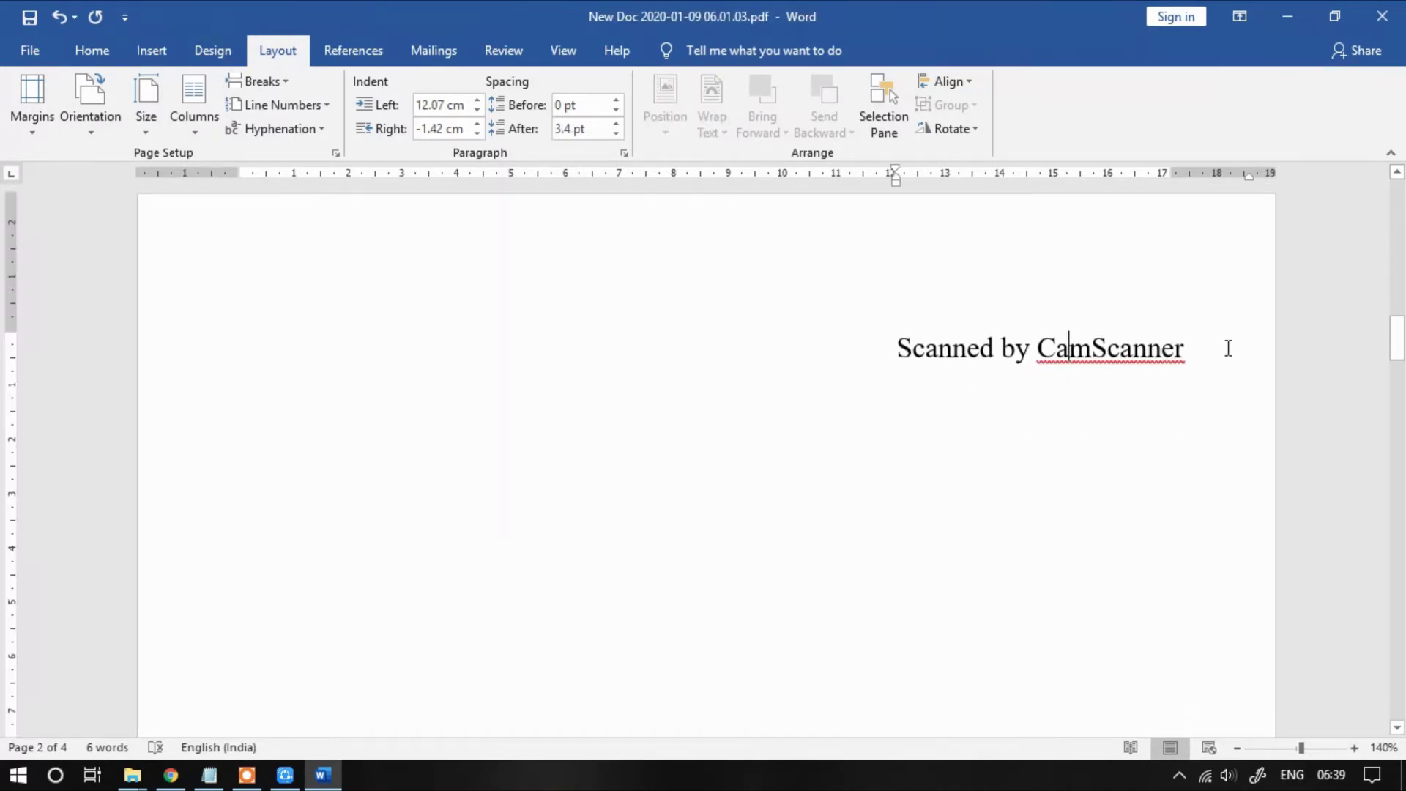
{"action": "left_click_drag", "start_coordinate": [1226, 348], "coordinate": [863, 325]}
{"action": "key", "text": "Delete"}
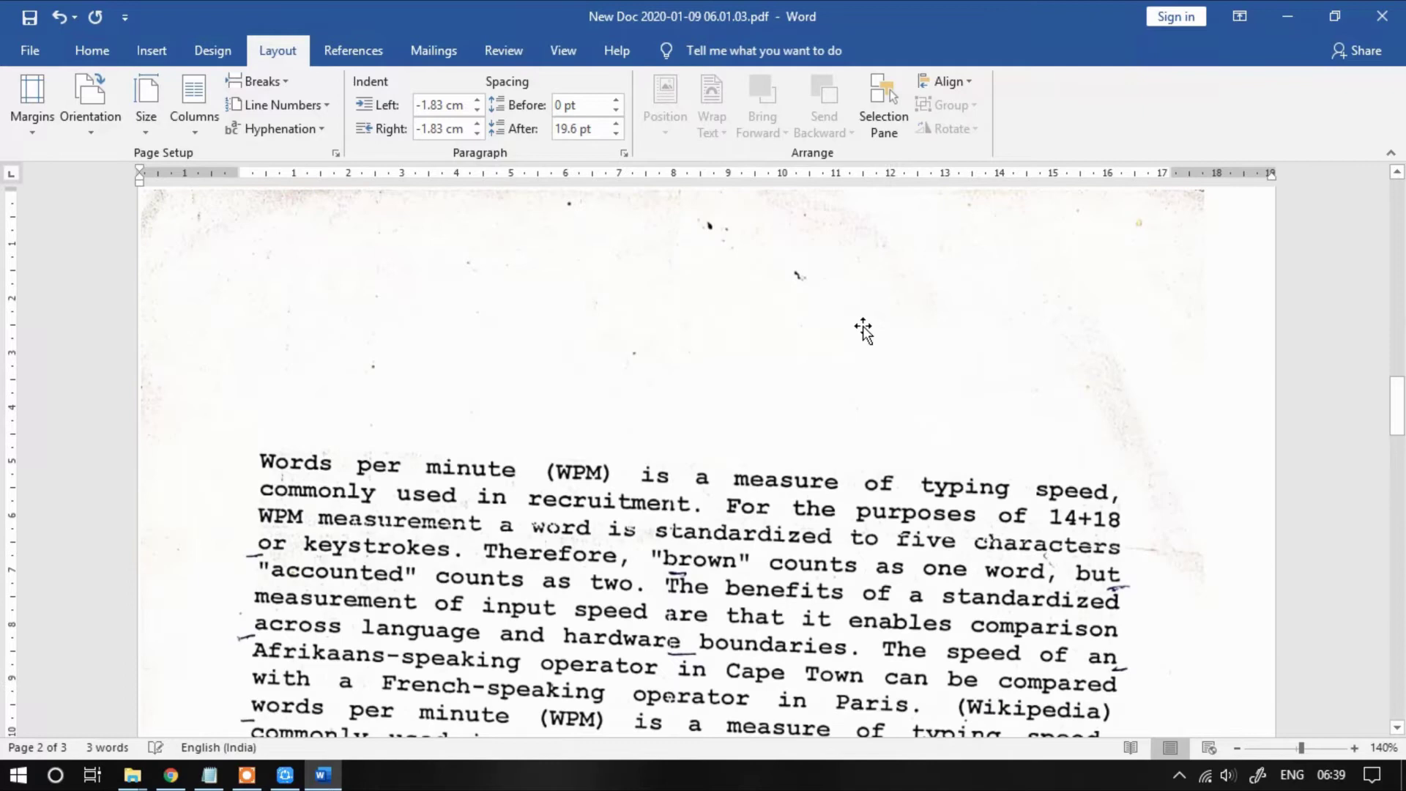
{"action": "scroll", "coordinate": [863, 330], "scroll_direction": "up", "scroll_amount": 2}
{"action": "scroll", "coordinate": [863, 324], "scroll_direction": "up", "scroll_amount": 4}
{"action": "scroll", "coordinate": [863, 325], "scroll_direction": "up", "scroll_amount": 3}
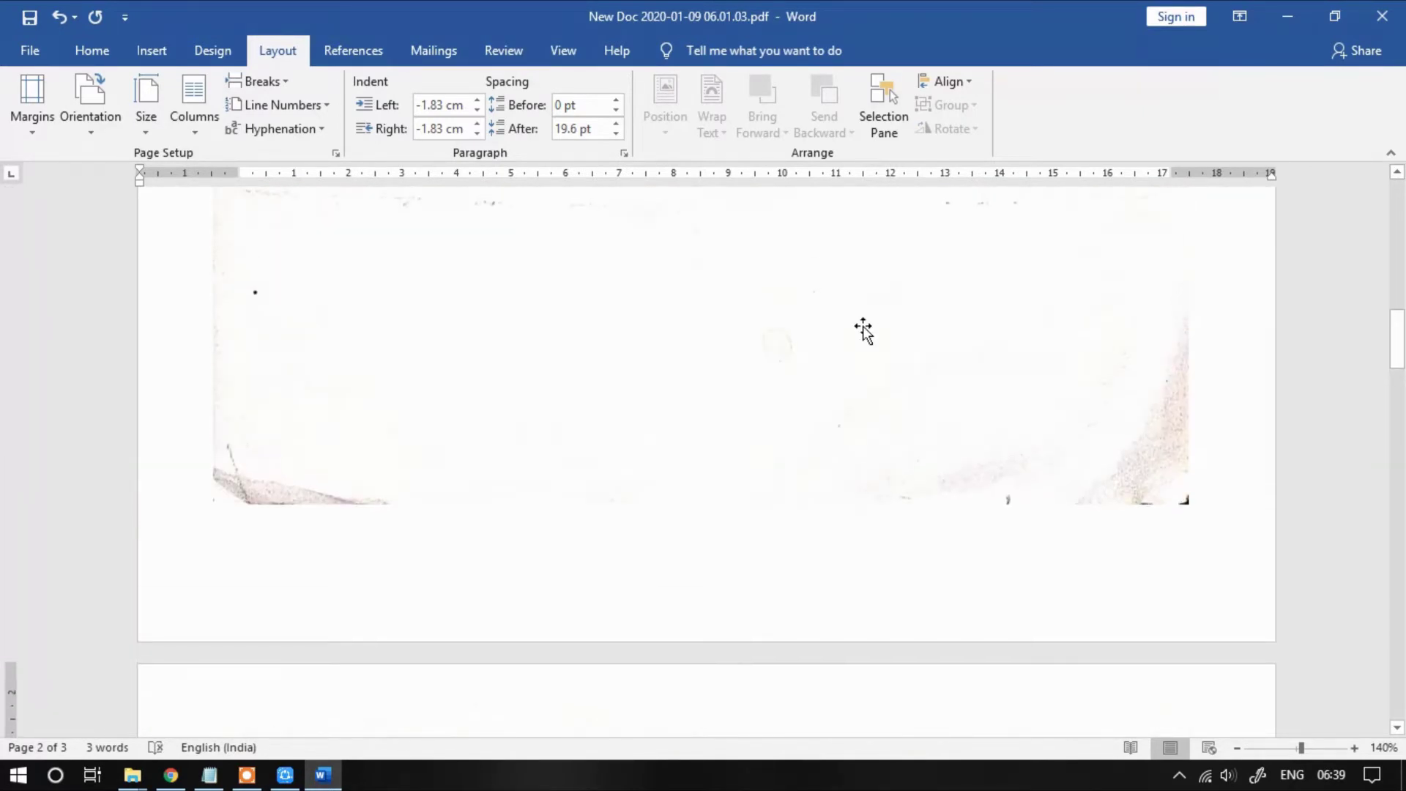
{"action": "scroll", "coordinate": [864, 324], "scroll_direction": "down", "scroll_amount": 6}
{"action": "scroll", "coordinate": [864, 326], "scroll_direction": "down", "scroll_amount": 7}
{"action": "scroll", "coordinate": [851, 330], "scroll_direction": "down", "scroll_amount": 7}
{"action": "scroll", "coordinate": [851, 352], "scroll_direction": "down", "scroll_amount": 5}
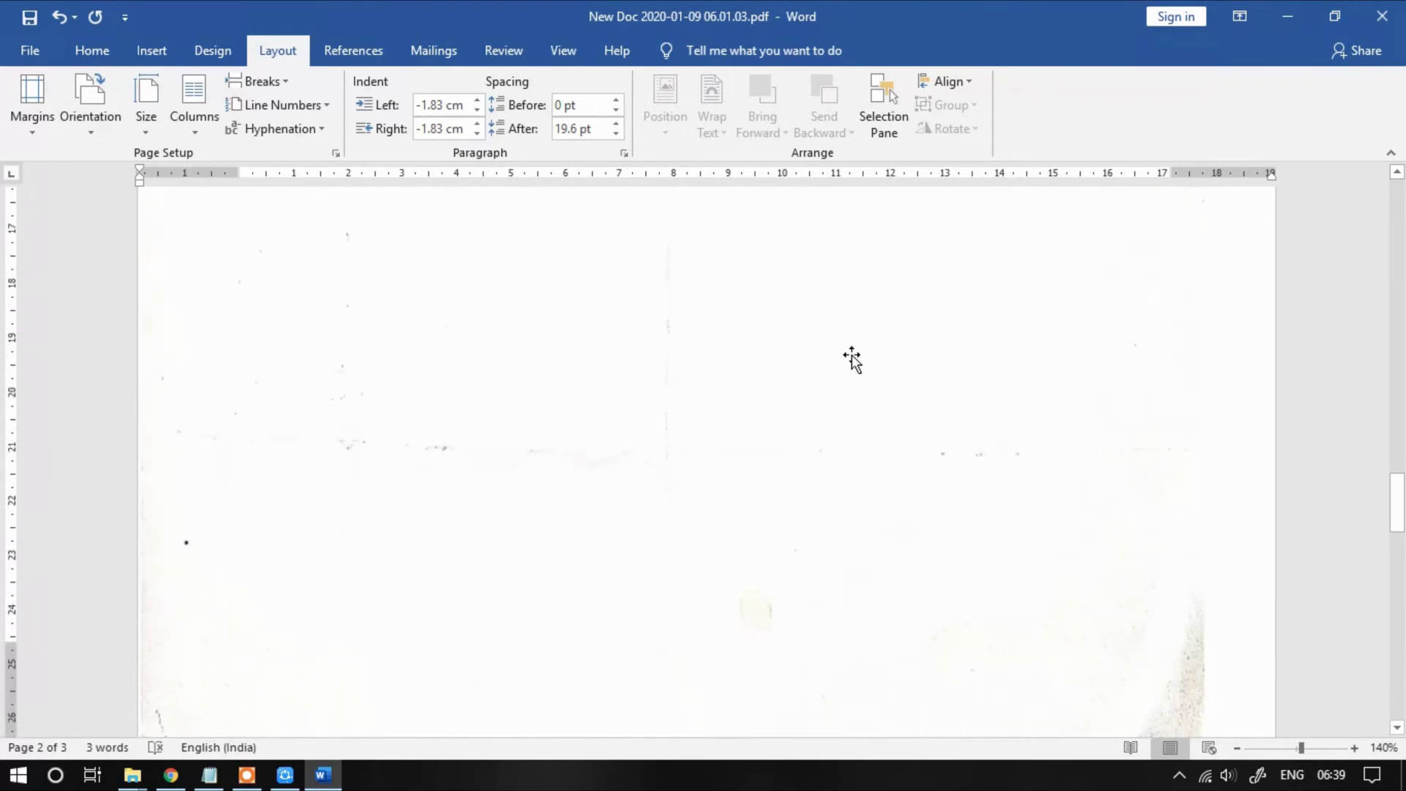
{"action": "scroll", "coordinate": [851, 357], "scroll_direction": "down", "scroll_amount": 6}
{"action": "scroll", "coordinate": [852, 358], "scroll_direction": "down", "scroll_amount": 2}
{"action": "left_click_drag", "start_coordinate": [892, 483], "coordinate": [1184, 489]}
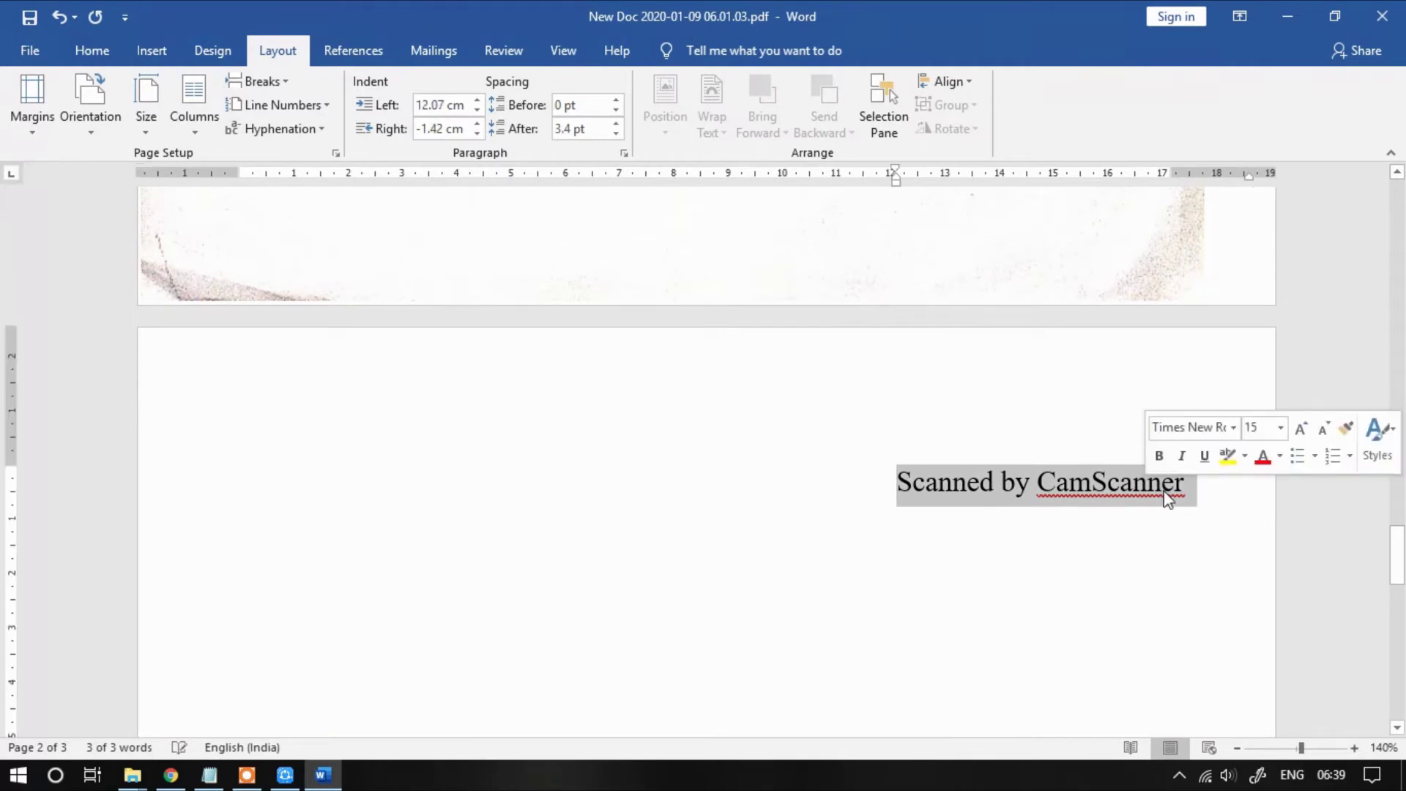
{"action": "key", "text": "Delete"}
{"action": "key", "text": "BackSpace"}
Step: Shrink the second scanned picture and nudge it into place on its page
{"action": "left_click", "coordinate": [1203, 630]}
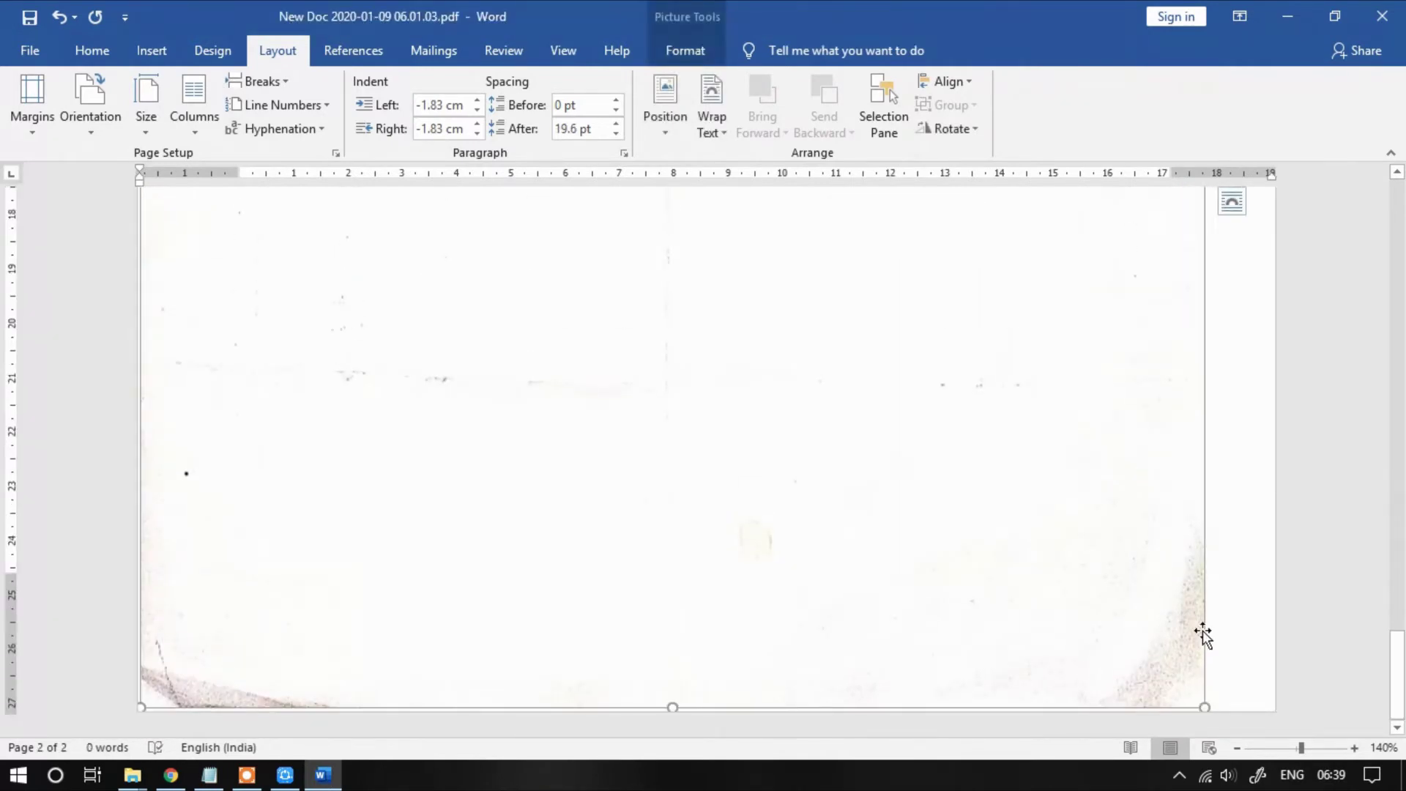
{"action": "left_click_drag", "start_coordinate": [1206, 700], "coordinate": [1196, 615]}
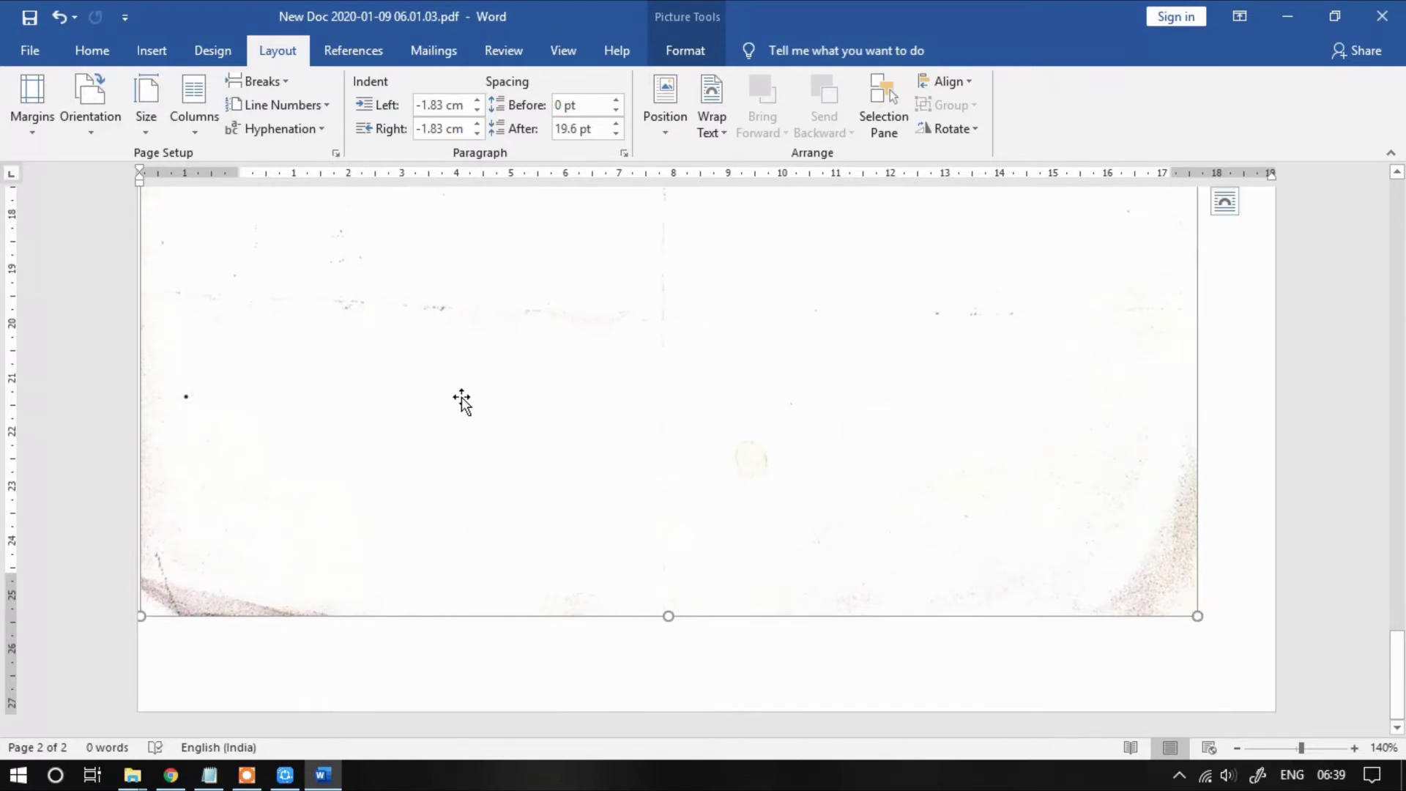
{"action": "left_click_drag", "start_coordinate": [139, 193], "coordinate": [190, 187]}
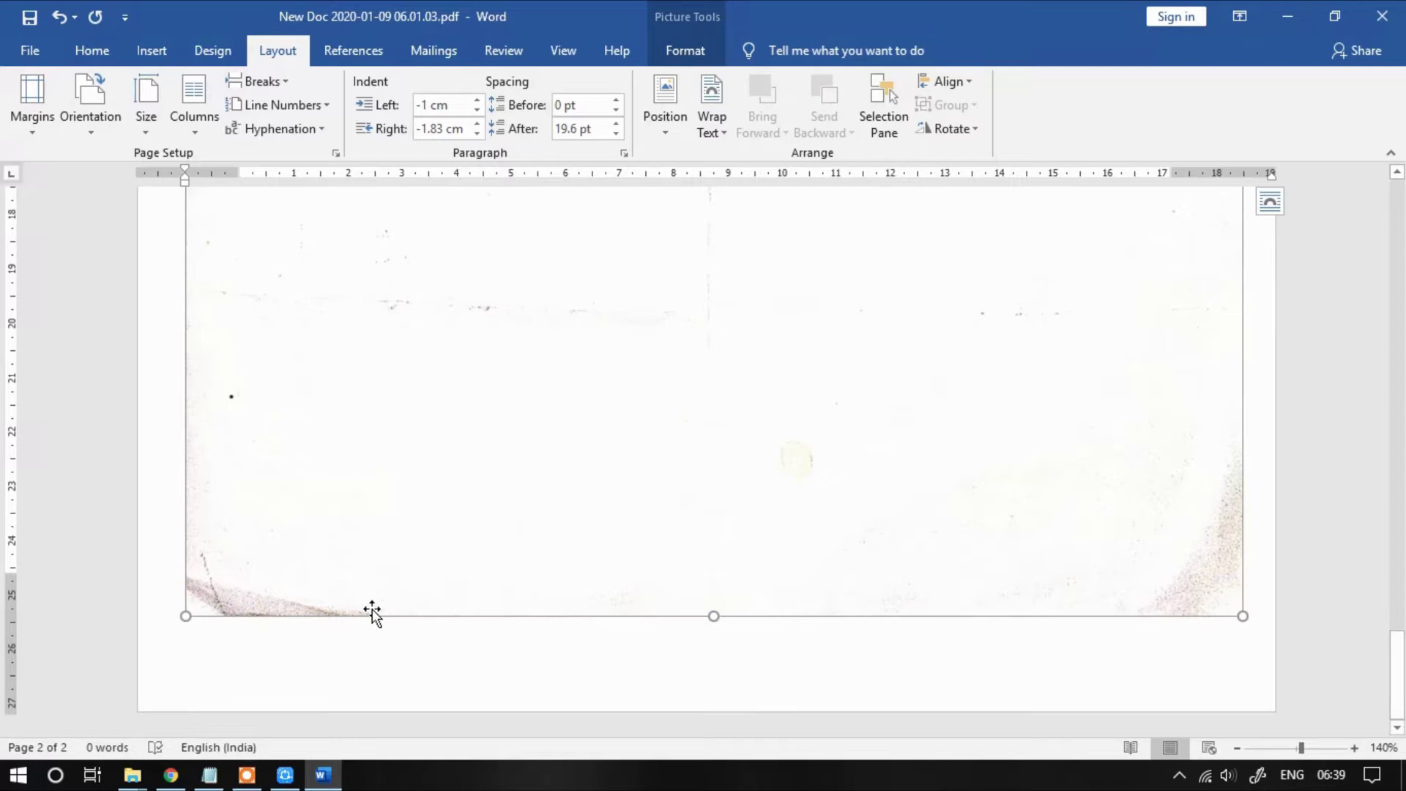
{"action": "mouse_move", "coordinate": [385, 607]}
{"action": "left_mouse_down"}
{"action": "mouse_move", "coordinate": [393, 648]}
{"action": "mouse_move", "coordinate": [488, 616]}
{"action": "left_mouse_up"}
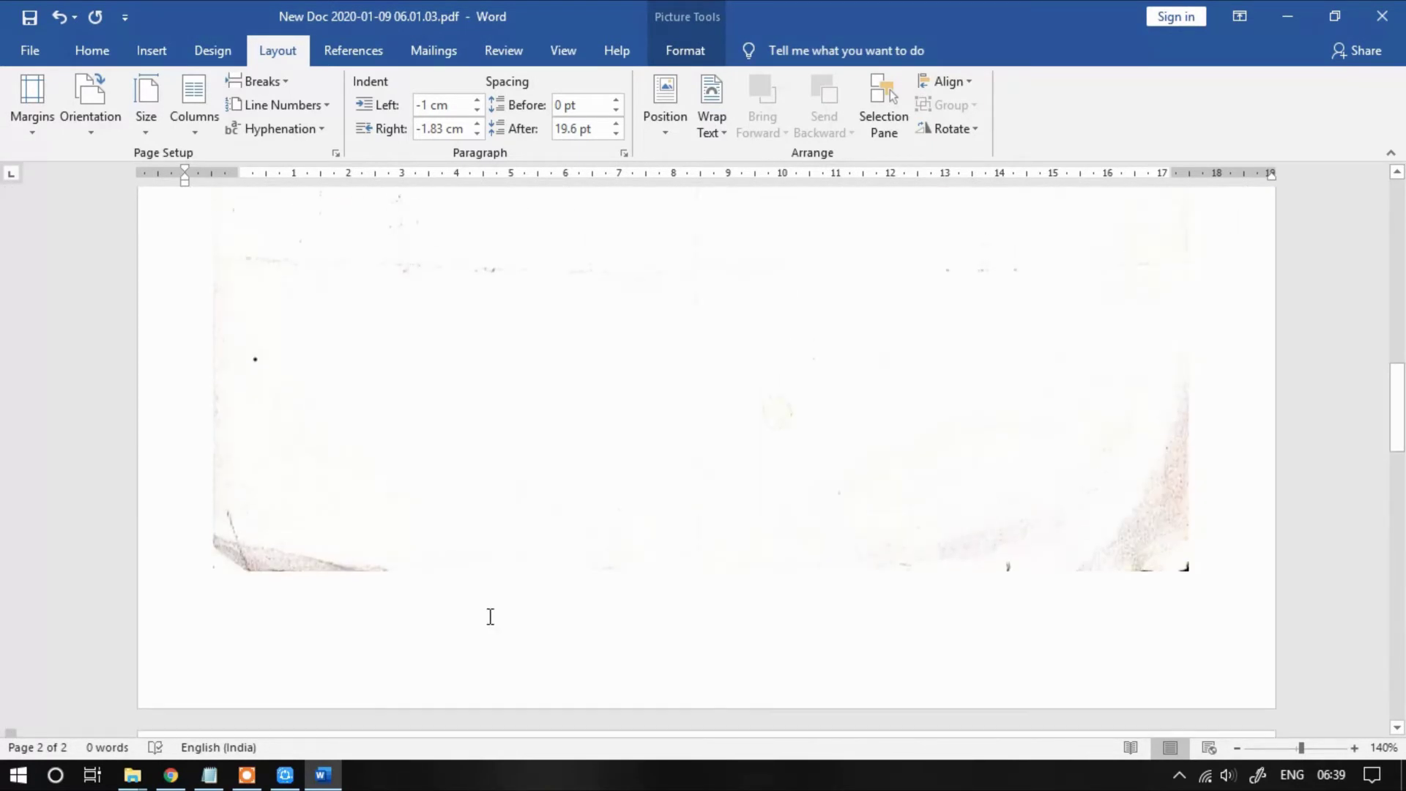
{"action": "left_click", "coordinate": [489, 616]}
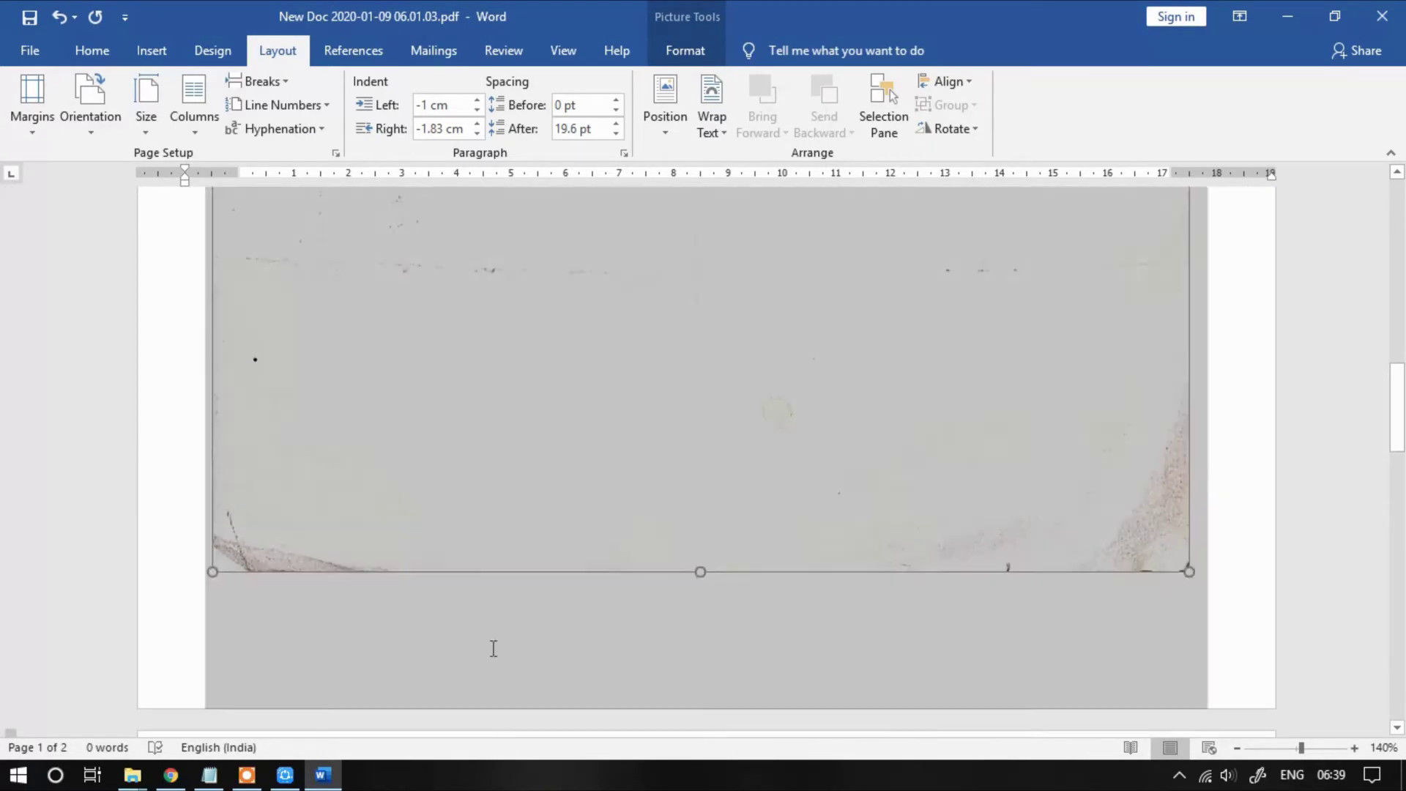
{"action": "left_click", "coordinate": [187, 387]}
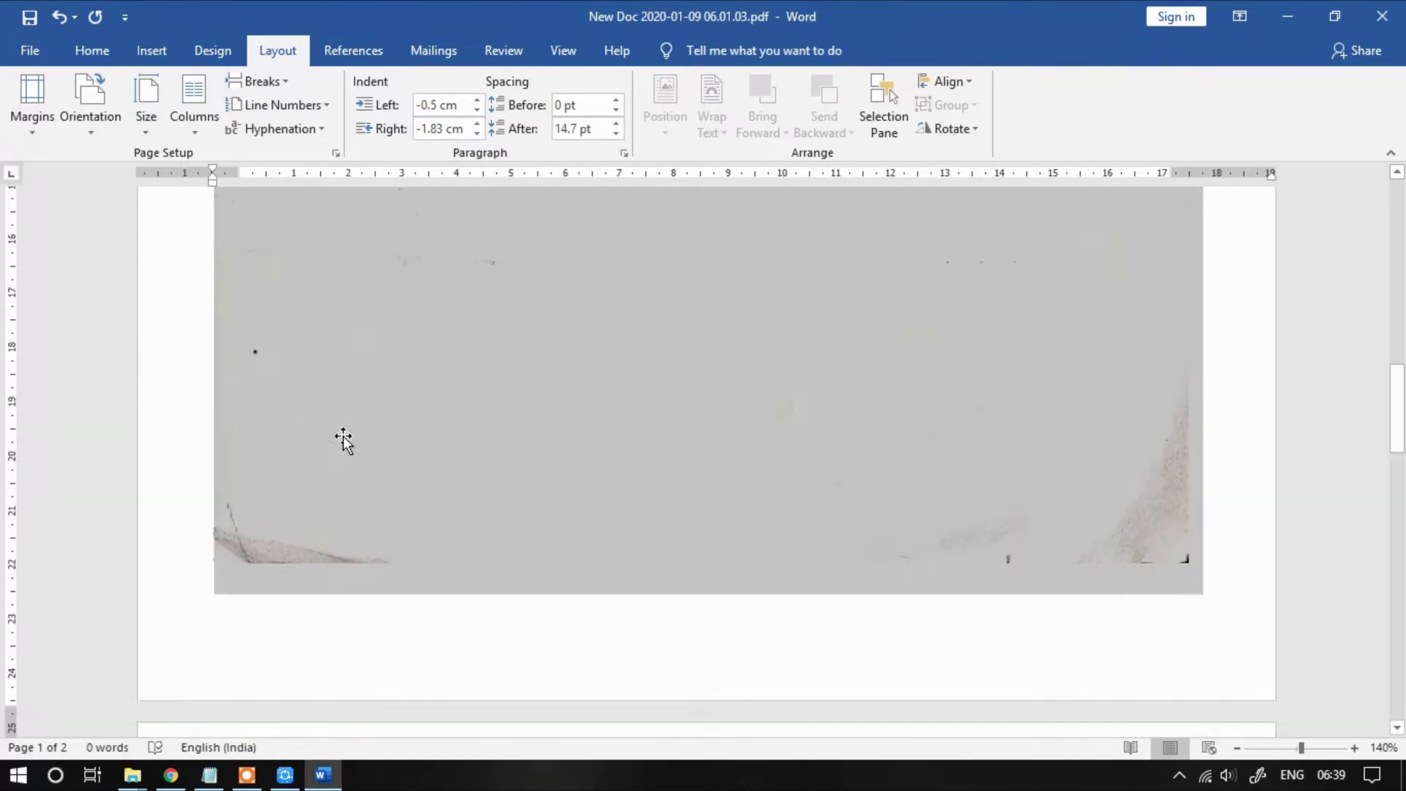
{"action": "scroll", "coordinate": [342, 436], "scroll_direction": "down", "scroll_amount": 7, "text": "ctrl"}
{"action": "scroll", "coordinate": [343, 436], "scroll_direction": "down", "scroll_amount": 2, "text": "ctrl"}
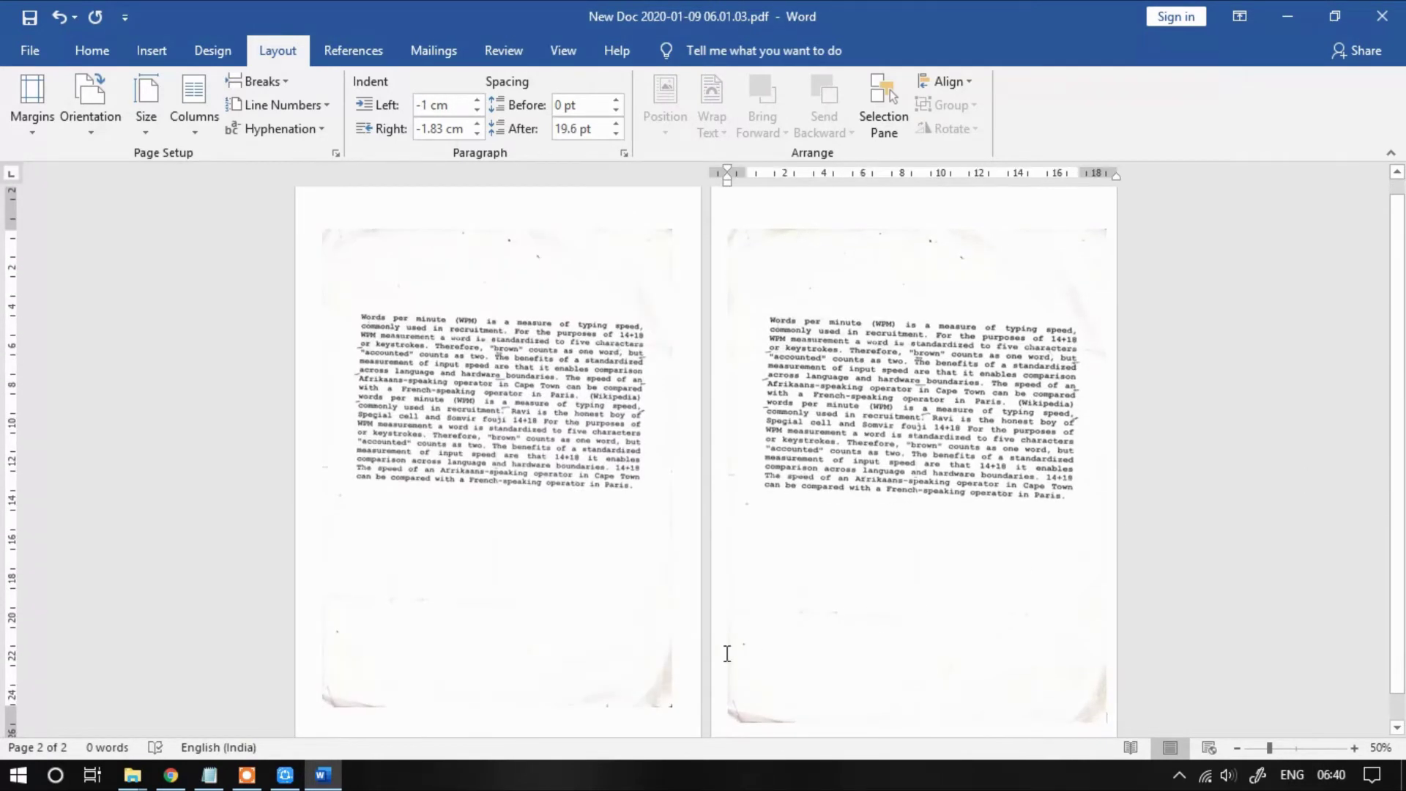
{"action": "scroll", "coordinate": [176, 110], "scroll_direction": "up", "scroll_amount": 2}
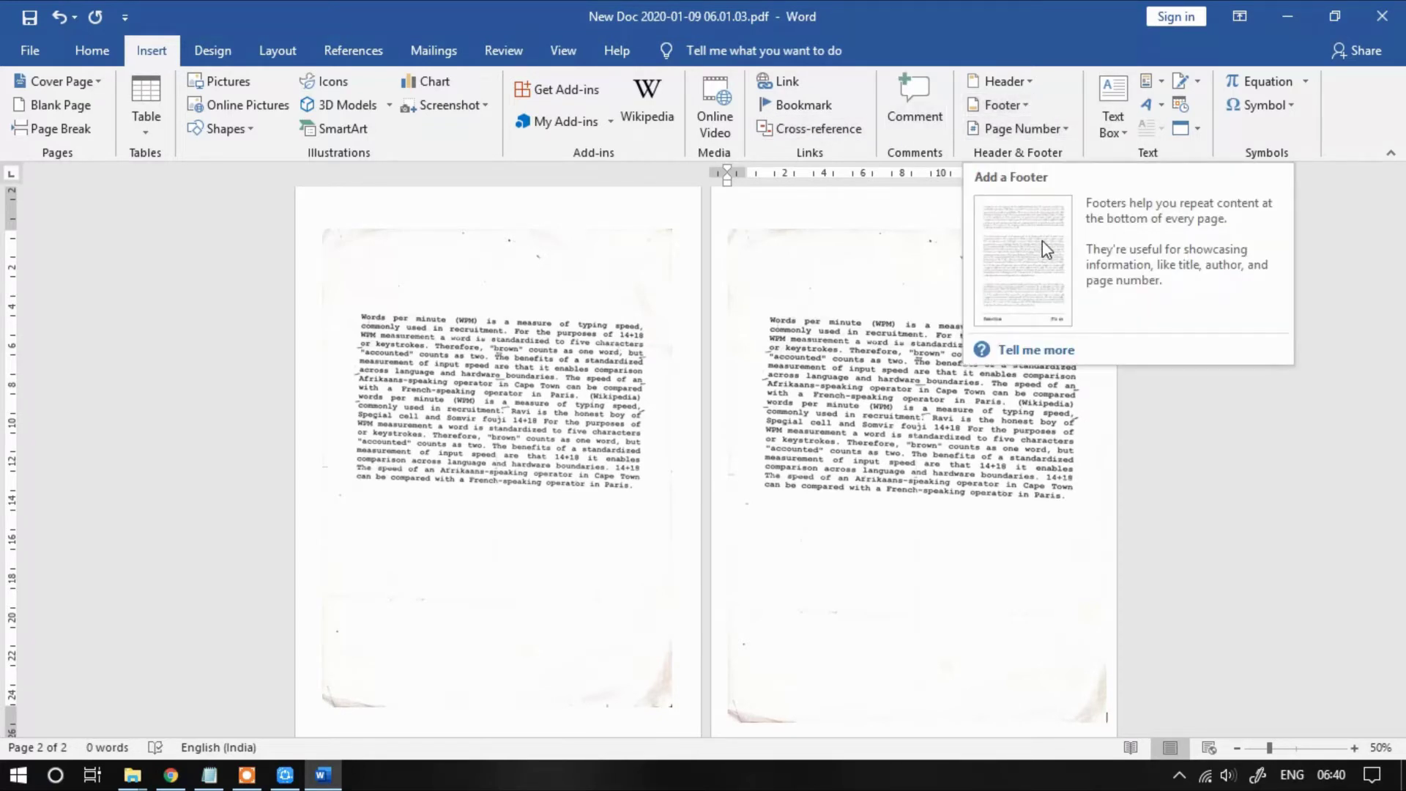
Step: Insert a blank footer reading HK Technical PGIMS and finish footer editing
{"action": "left_click", "coordinate": [1024, 106]}
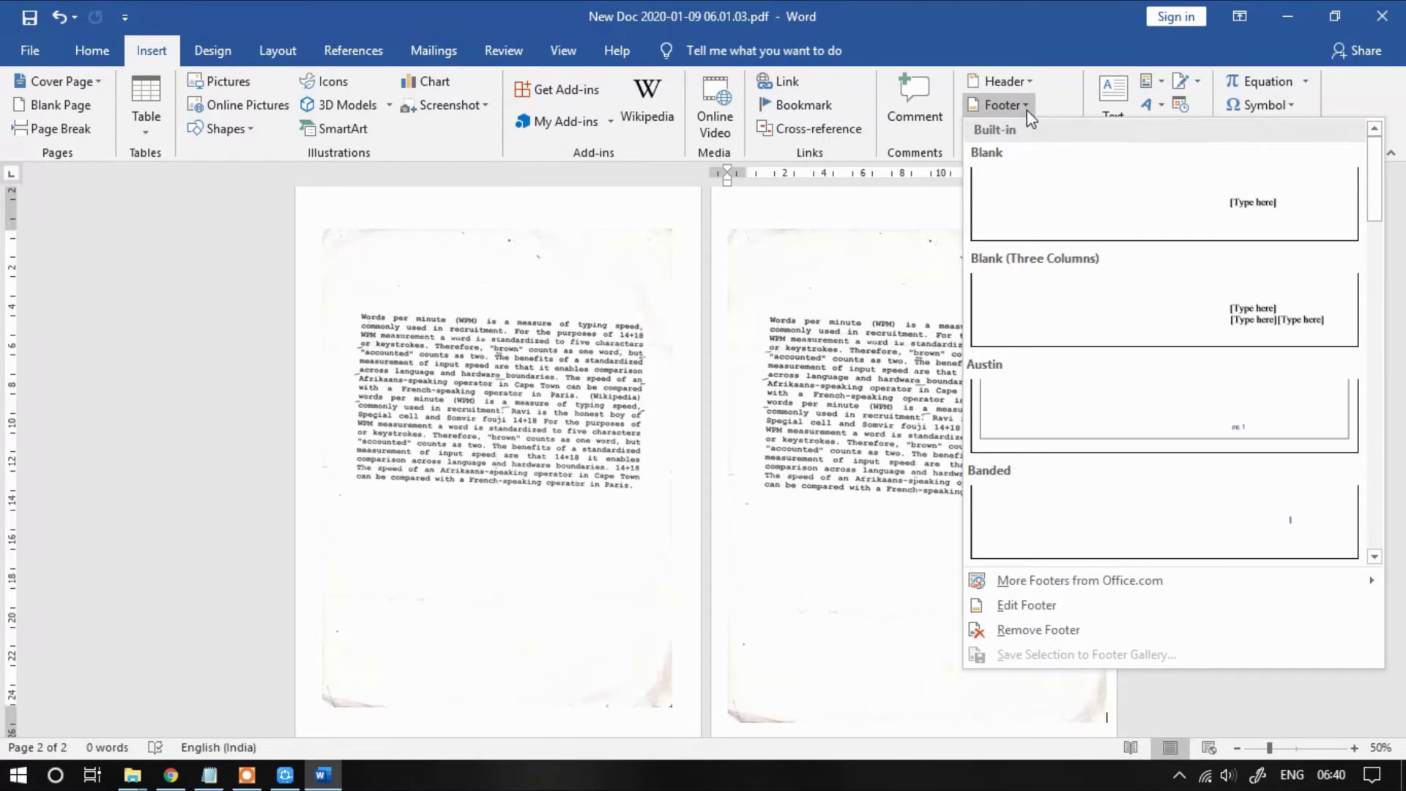
{"action": "left_click", "coordinate": [1068, 219]}
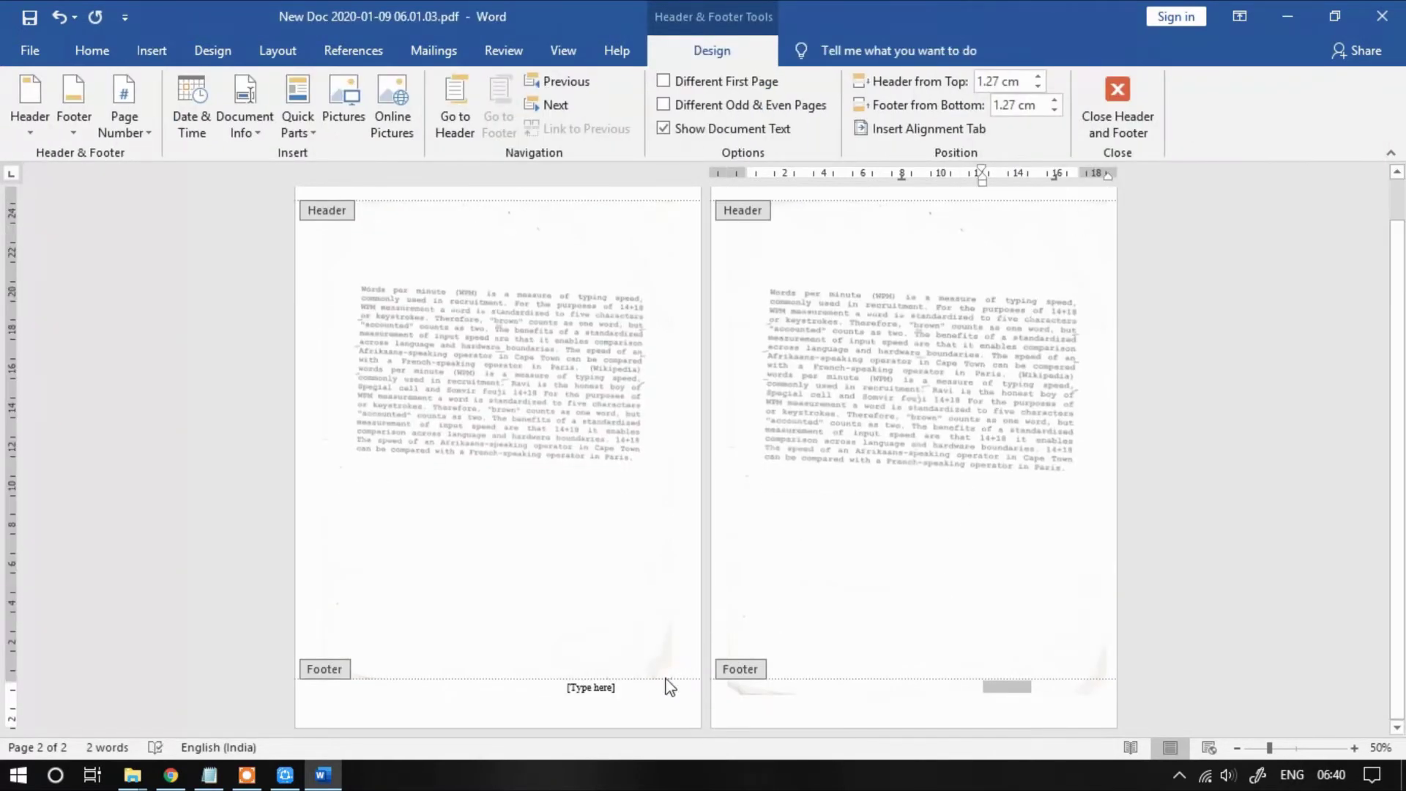
{"action": "left_click", "coordinate": [603, 688]}
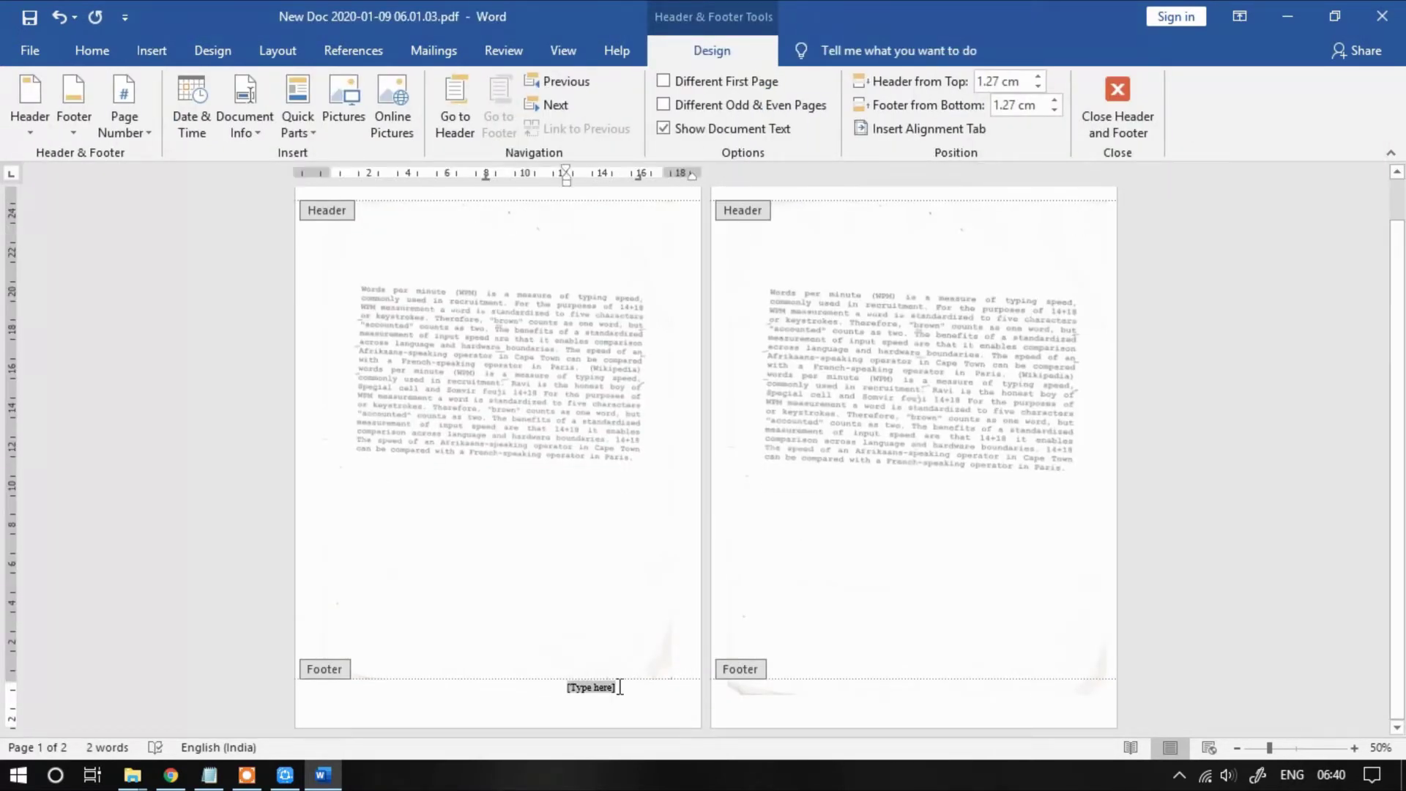
{"action": "type", "text": "HK T"}
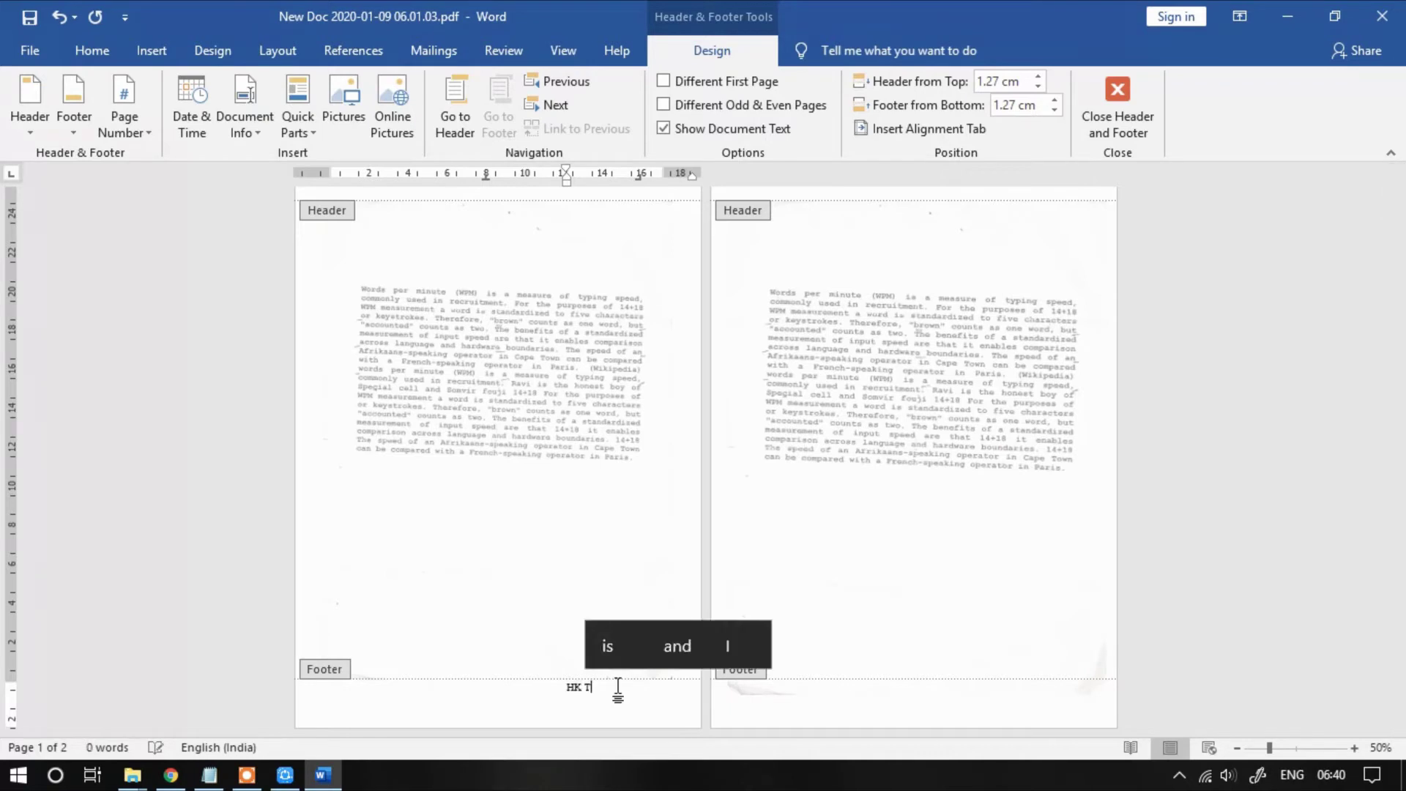
{"action": "type", "text": "echnical"}
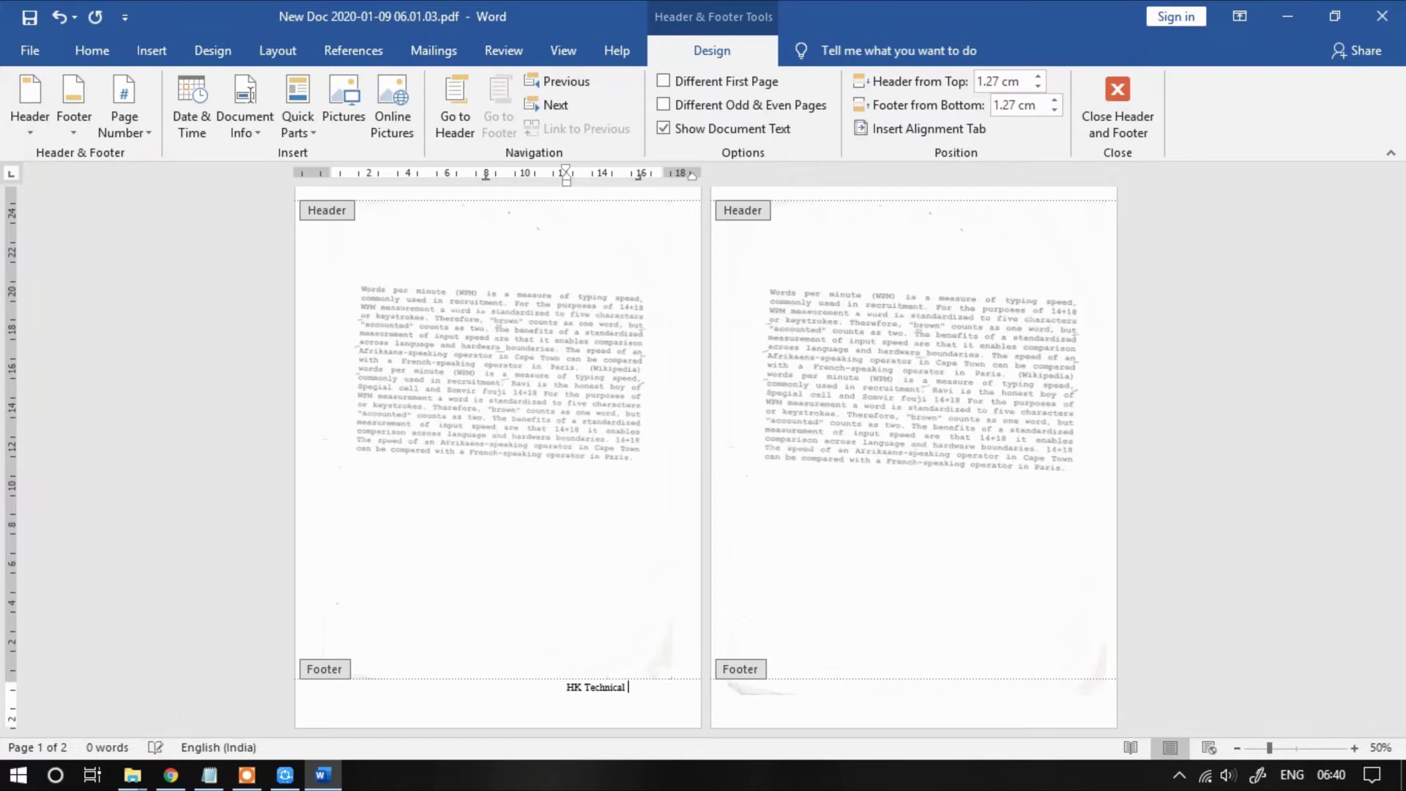
{"action": "type", "text": " PGIMS"}
{"action": "key", "text": "ctrl+z"}
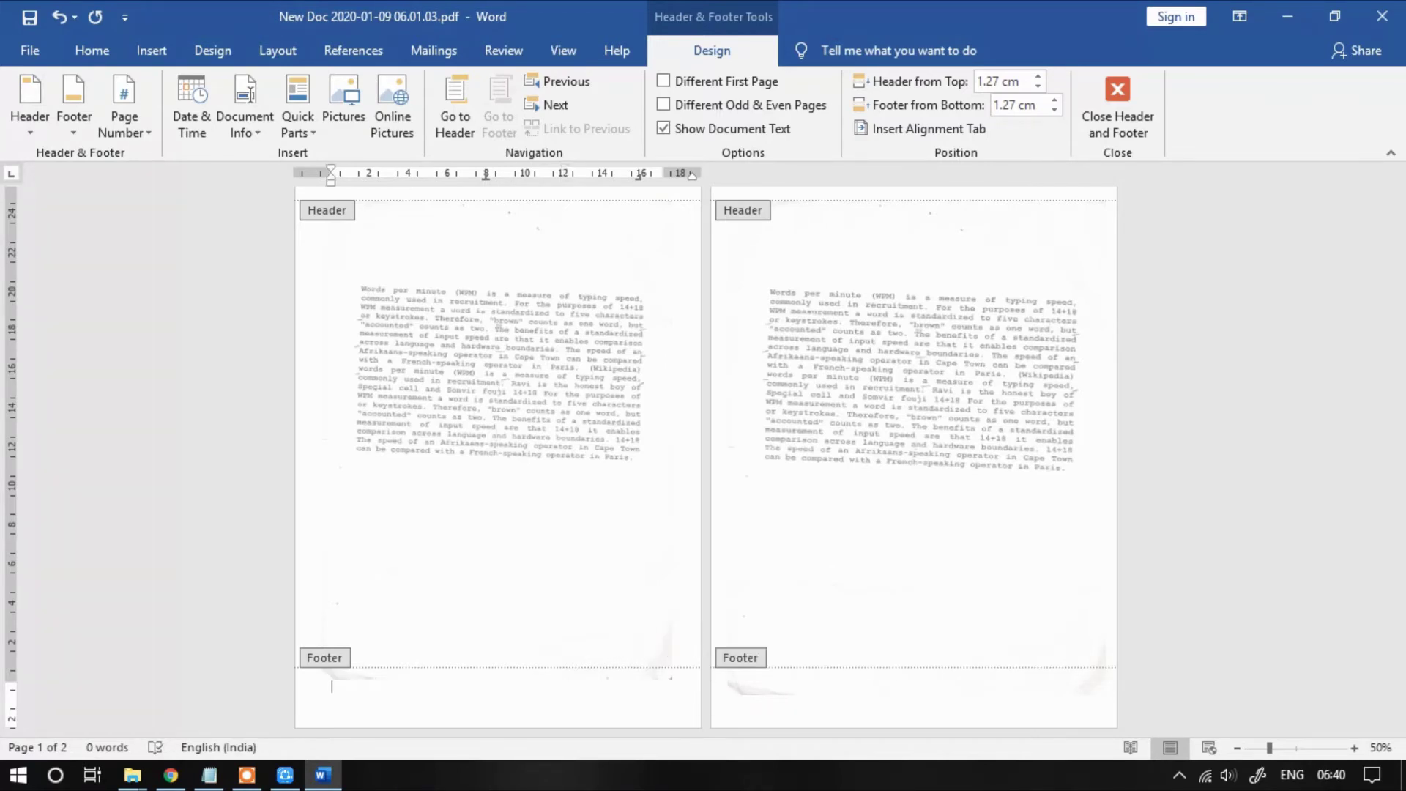
{"action": "key", "text": "ctrl+y"}
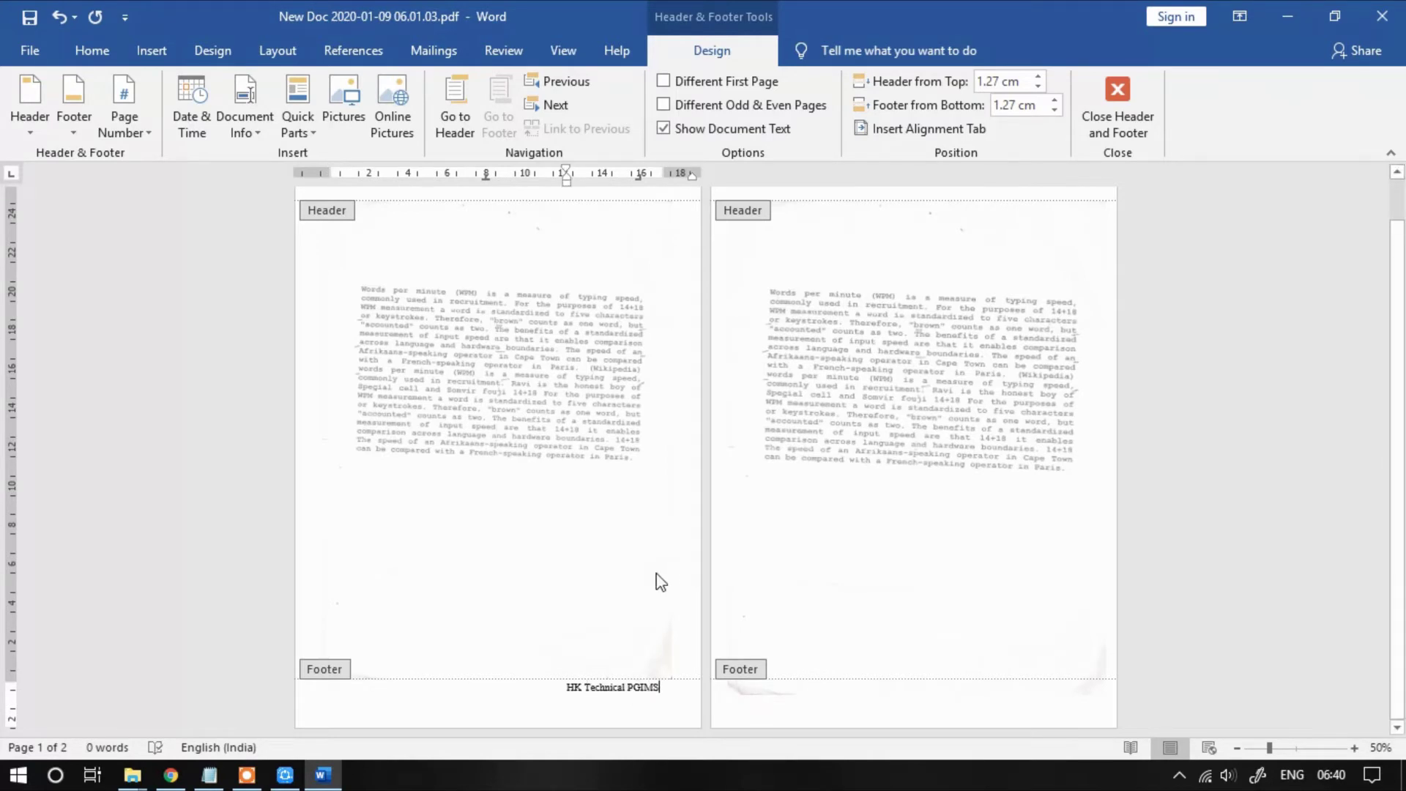
{"action": "left_click", "coordinate": [1120, 120]}
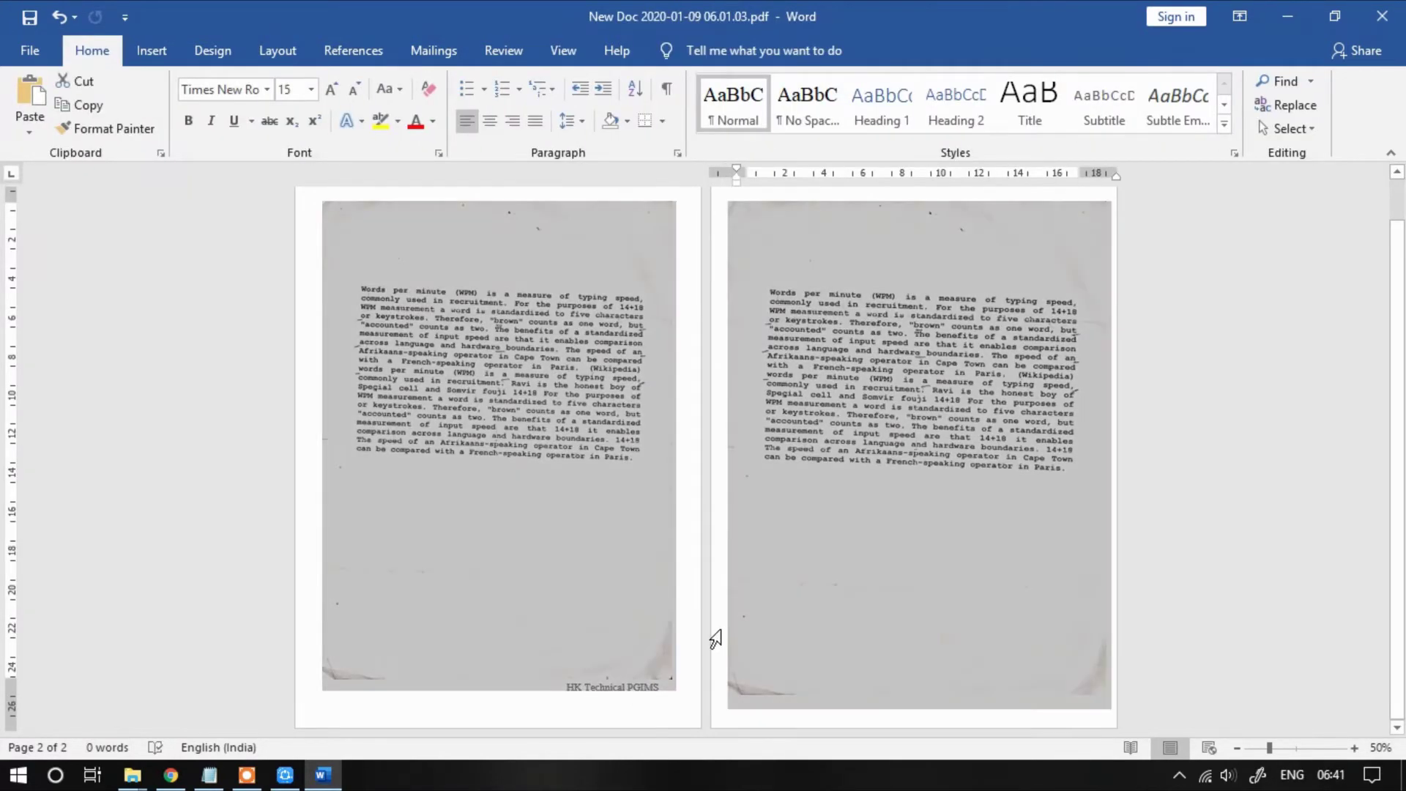
Step: Shrink and reposition the page 2 scan picture, then go to the File screen
{"action": "left_click", "coordinate": [608, 708]}
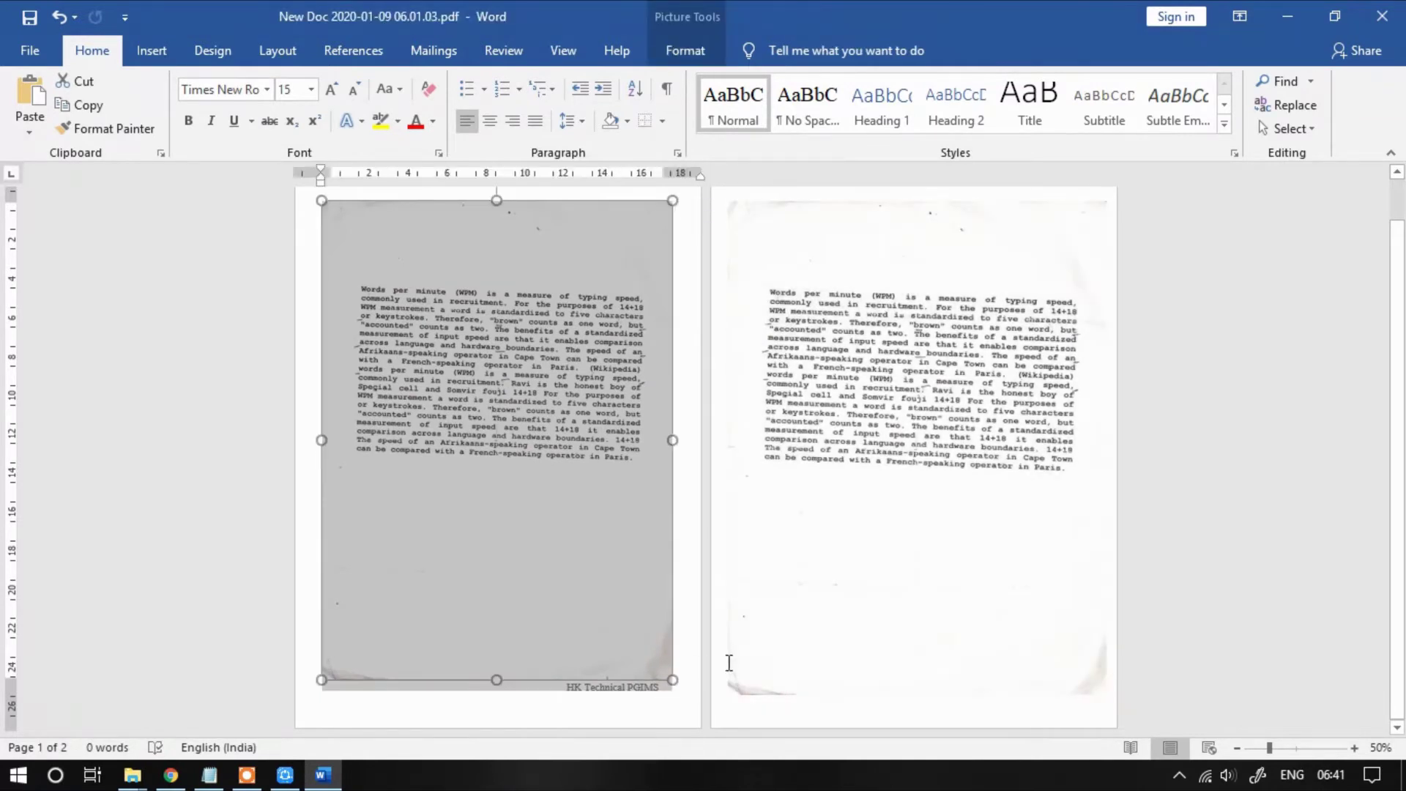
{"action": "left_click", "coordinate": [728, 661]}
{"action": "left_click", "coordinate": [791, 667]}
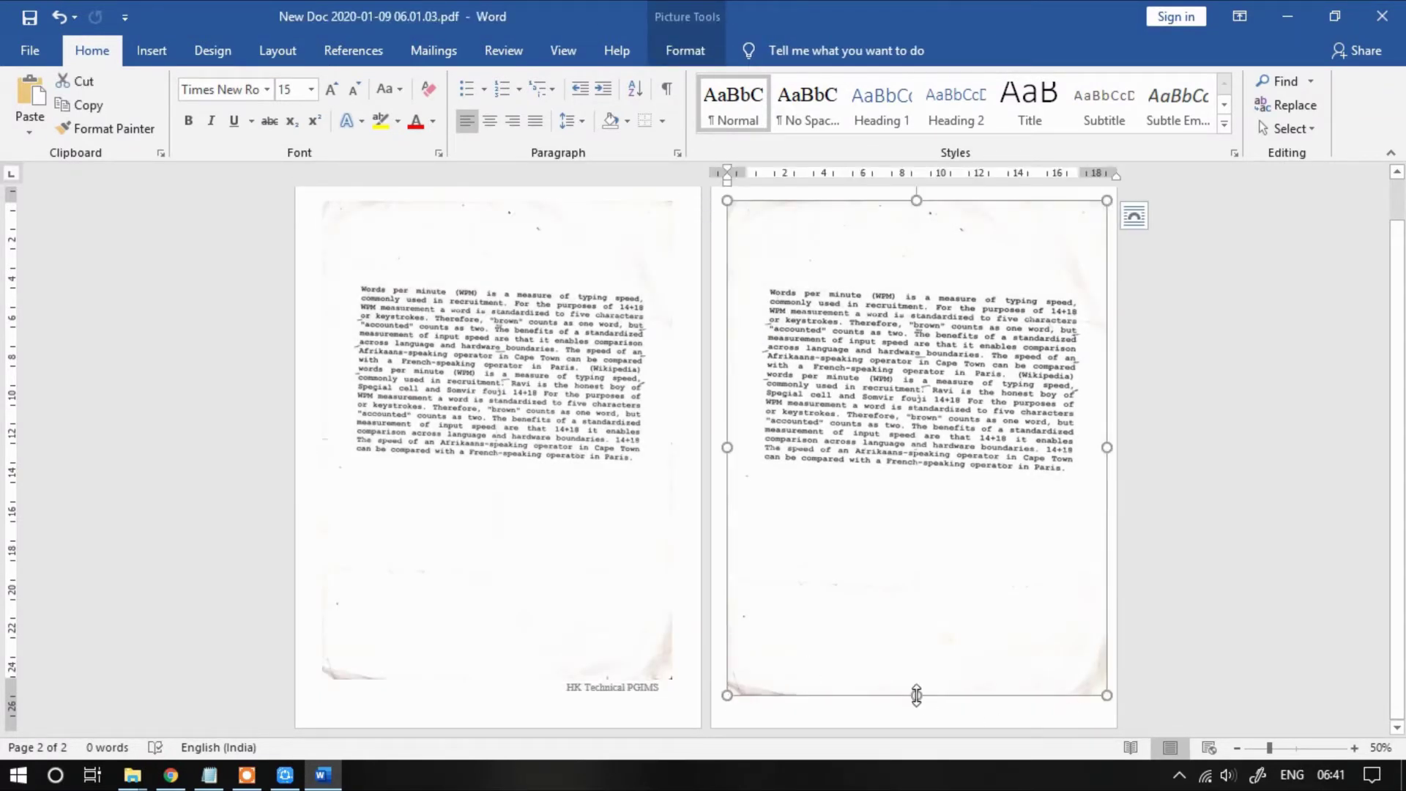
{"action": "left_click_drag", "start_coordinate": [916, 694], "coordinate": [915, 679]}
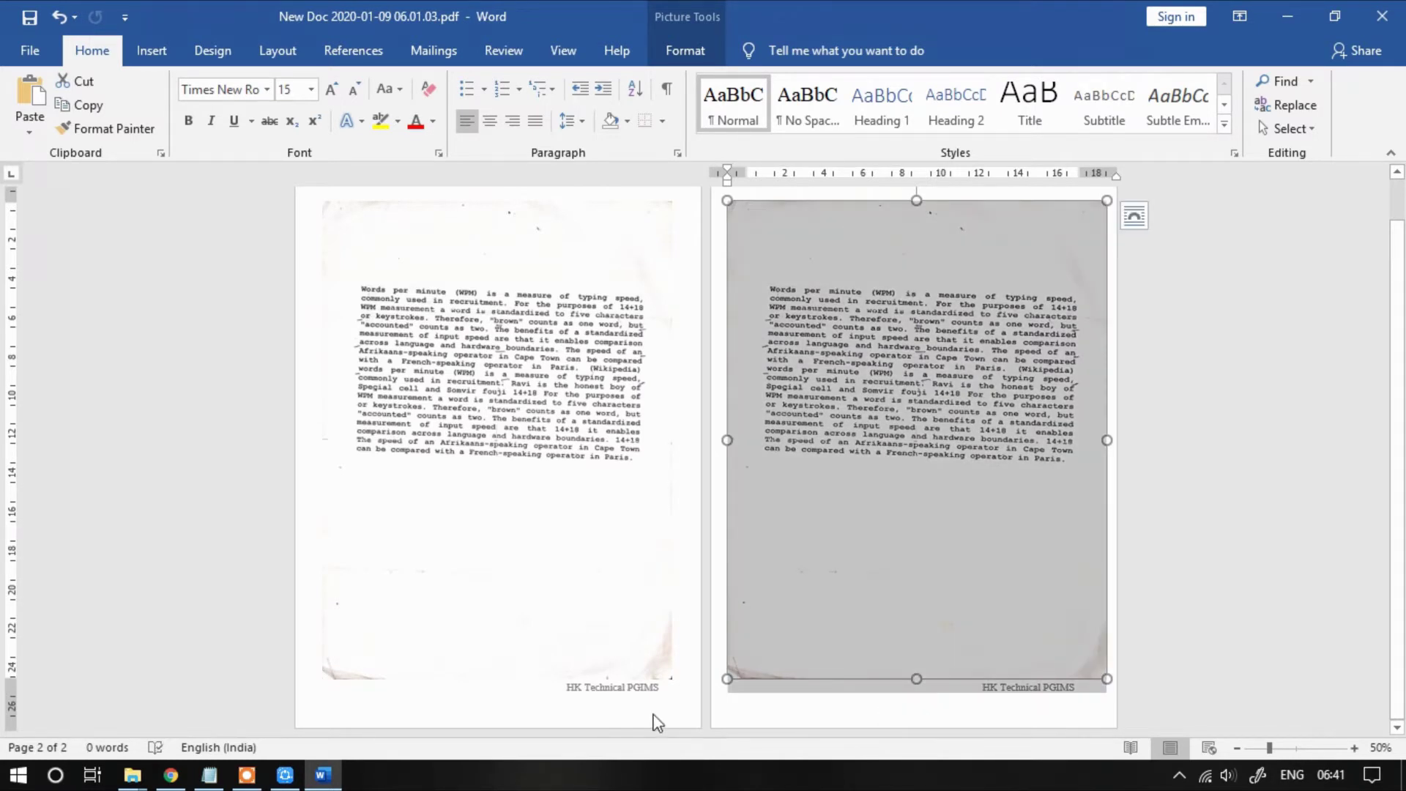
{"action": "left_click_drag", "start_coordinate": [914, 724], "coordinate": [660, 721]}
{"action": "left_click", "coordinate": [857, 702]}
{"action": "left_click_drag", "start_coordinate": [834, 686], "coordinate": [596, 558]}
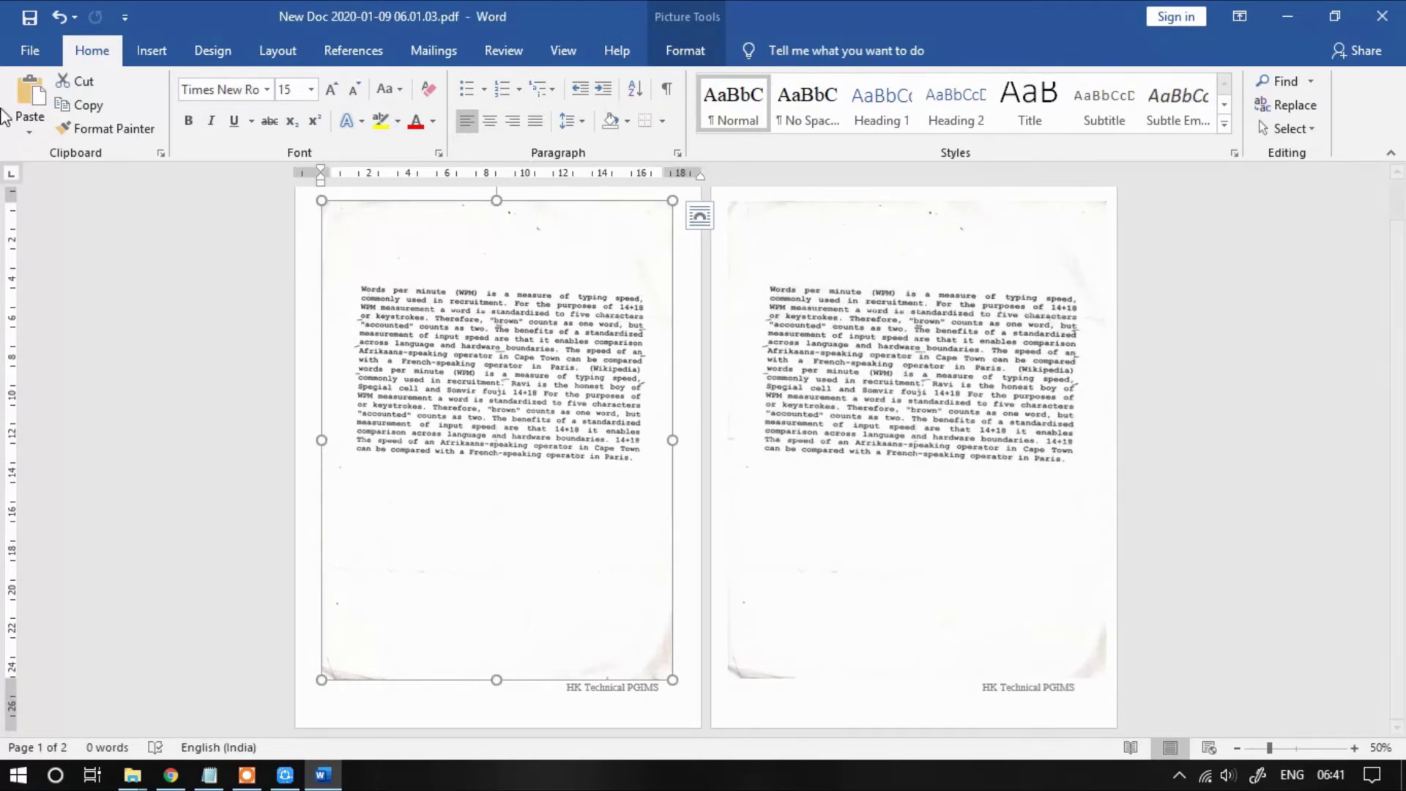
{"action": "left_click", "coordinate": [29, 51]}
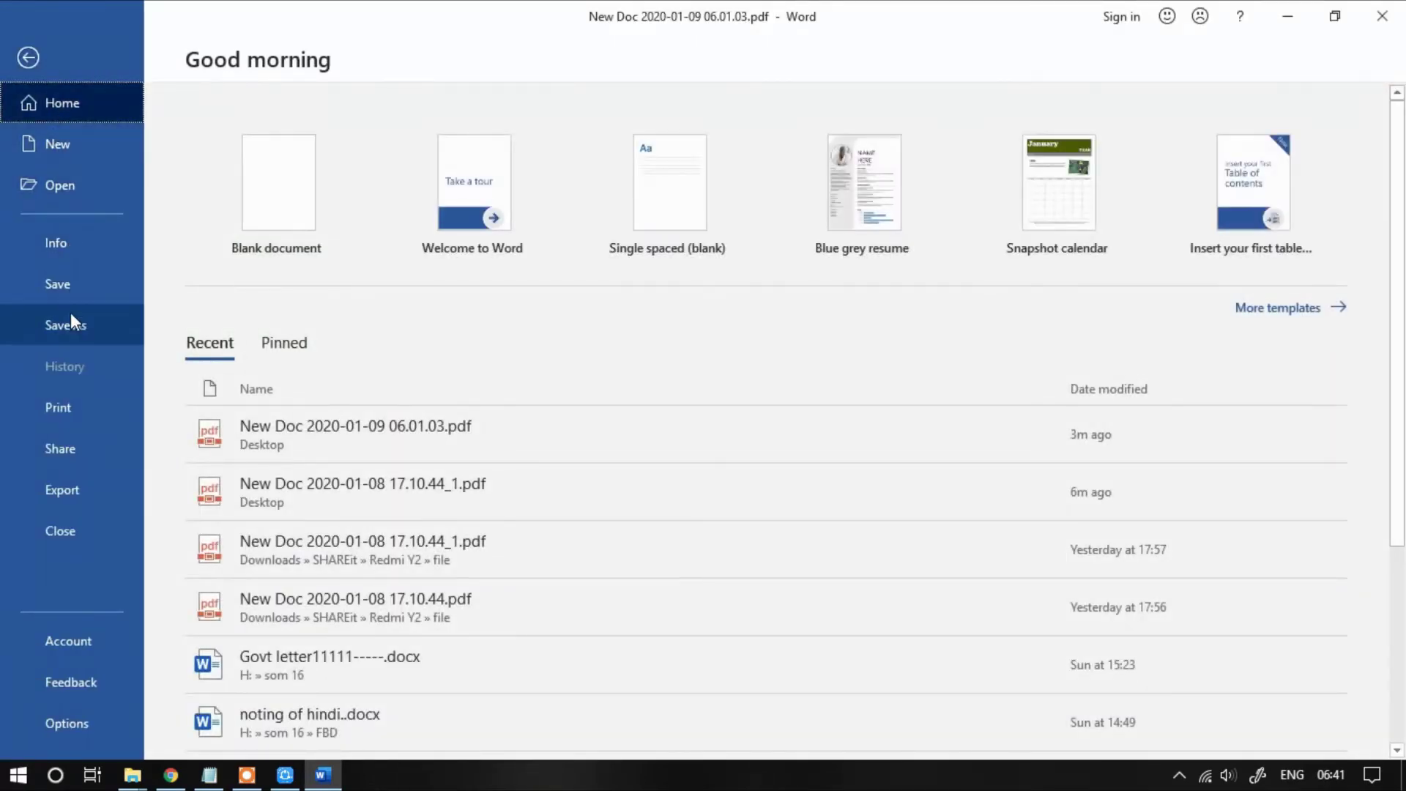
Step: Save the document as a PDF named New DOC on the Desktop
{"action": "left_click", "coordinate": [65, 291]}
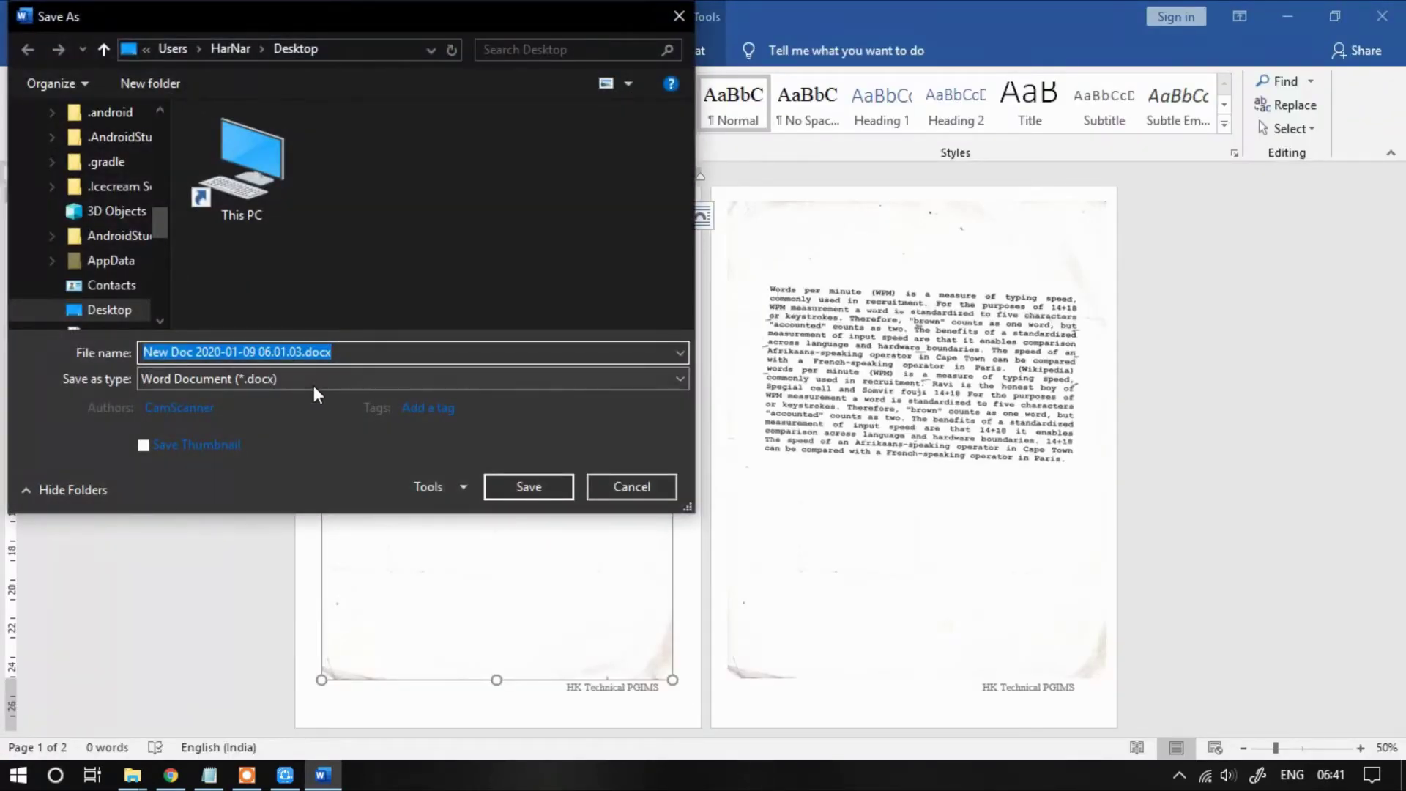
{"action": "left_click", "coordinate": [313, 385]}
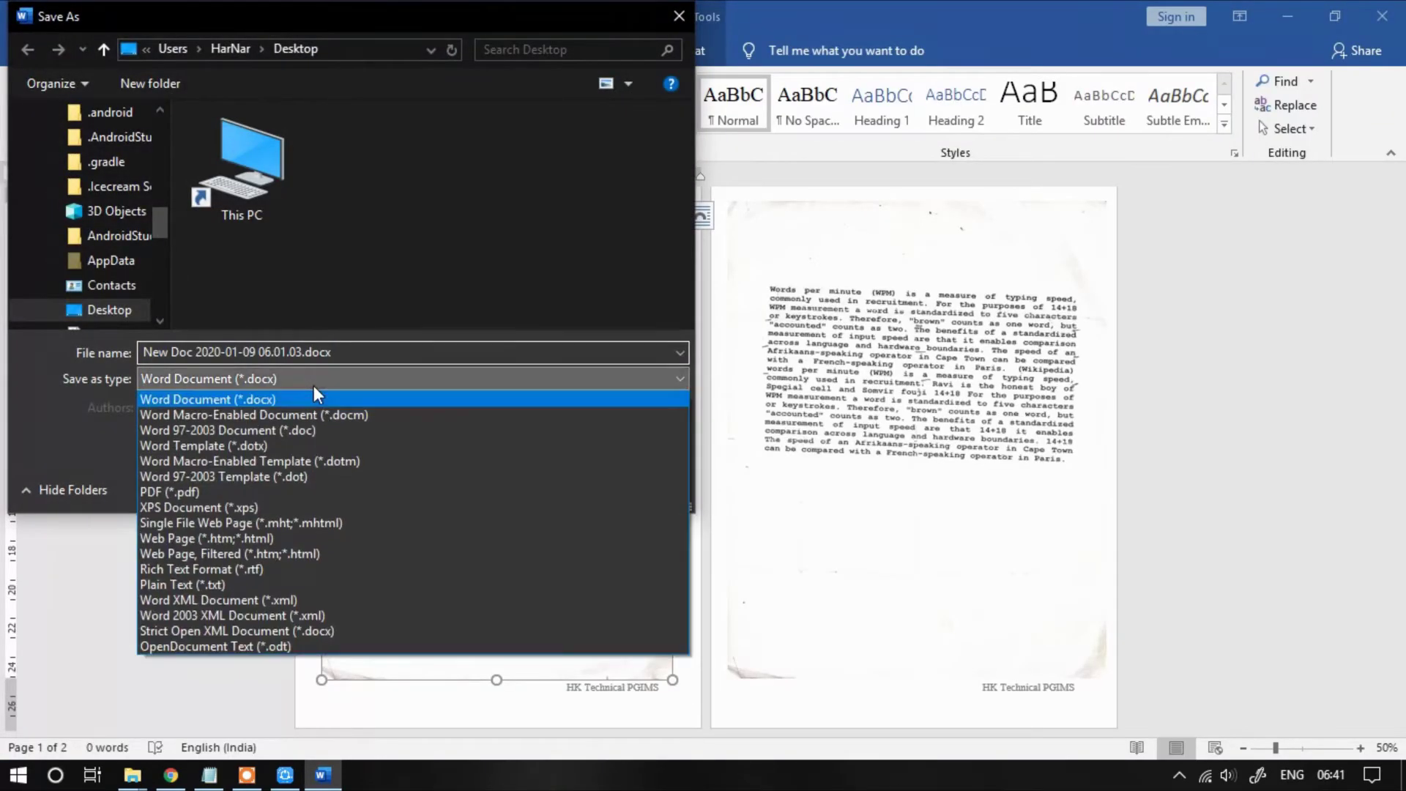
{"action": "left_click", "coordinate": [276, 491]}
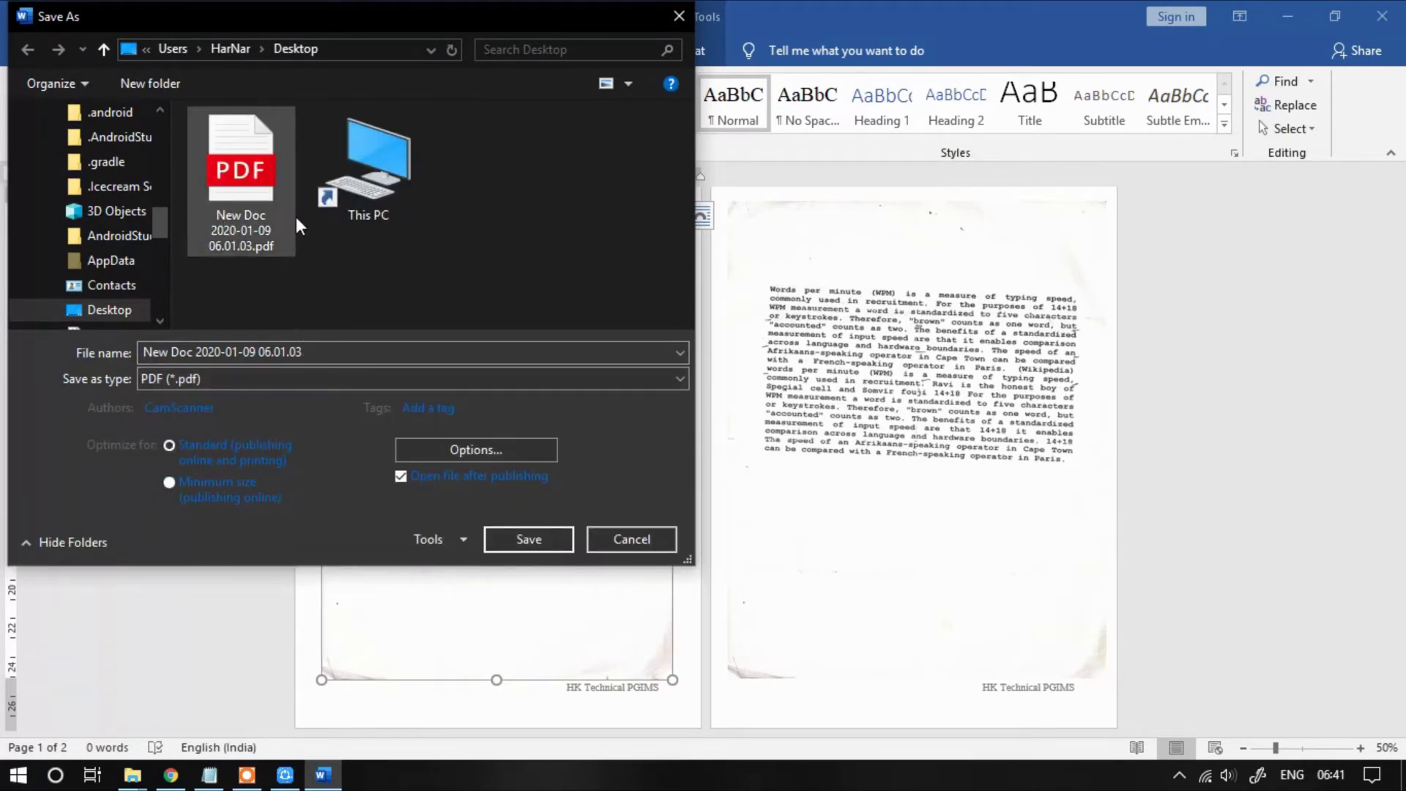
{"action": "left_click_drag", "start_coordinate": [324, 350], "coordinate": [146, 352]}
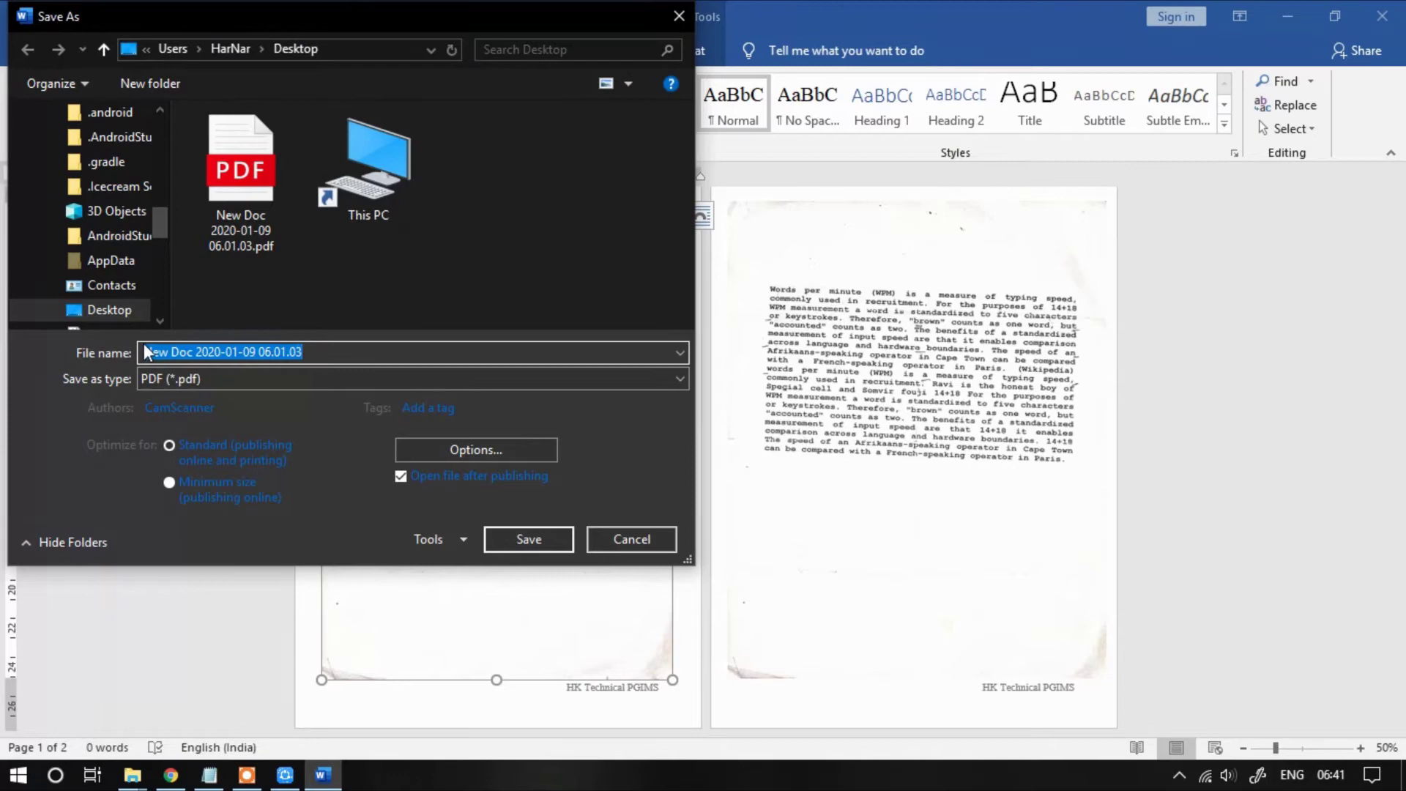
{"action": "key", "text": "BackSpace"}
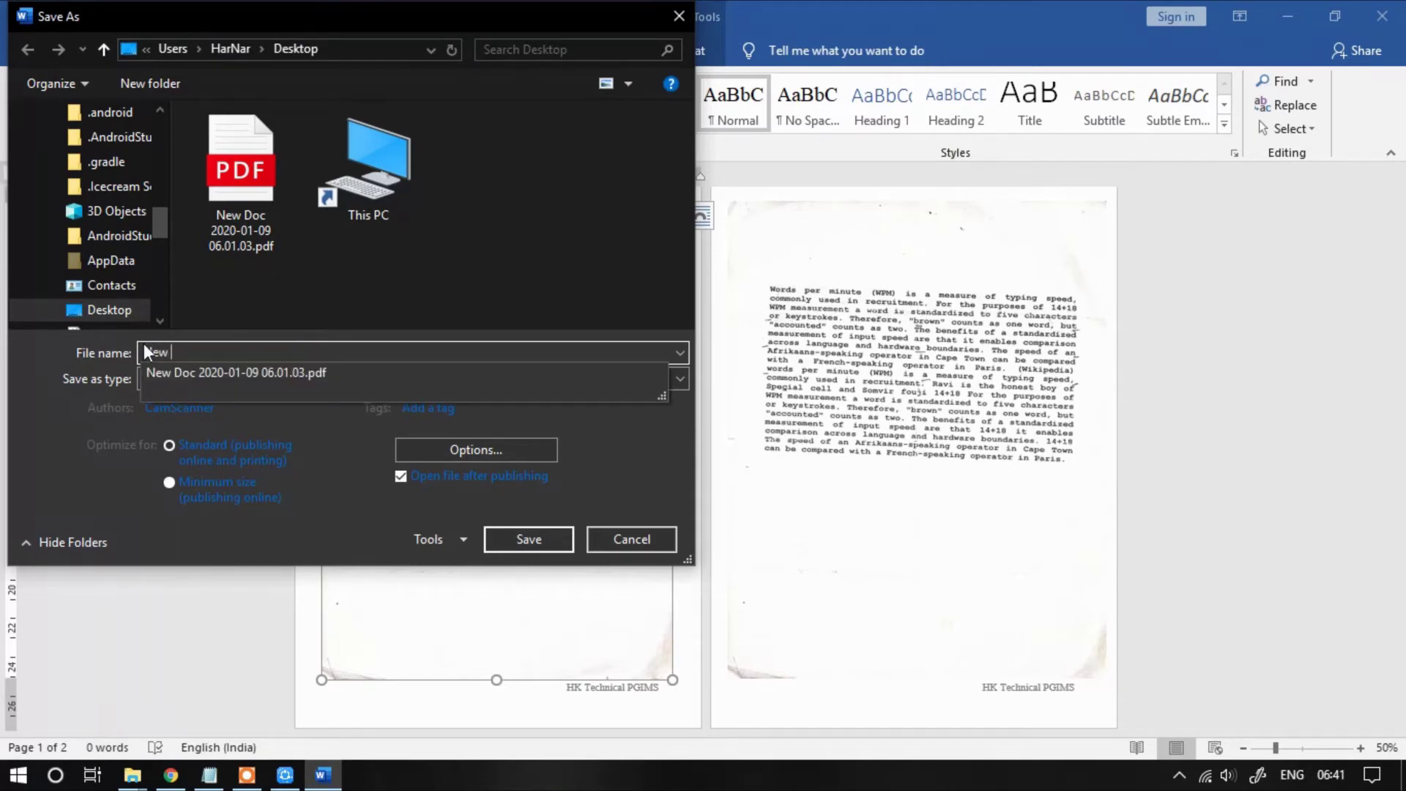
{"action": "type", "text": "DOC"}
{"action": "left_click", "coordinate": [514, 536]}
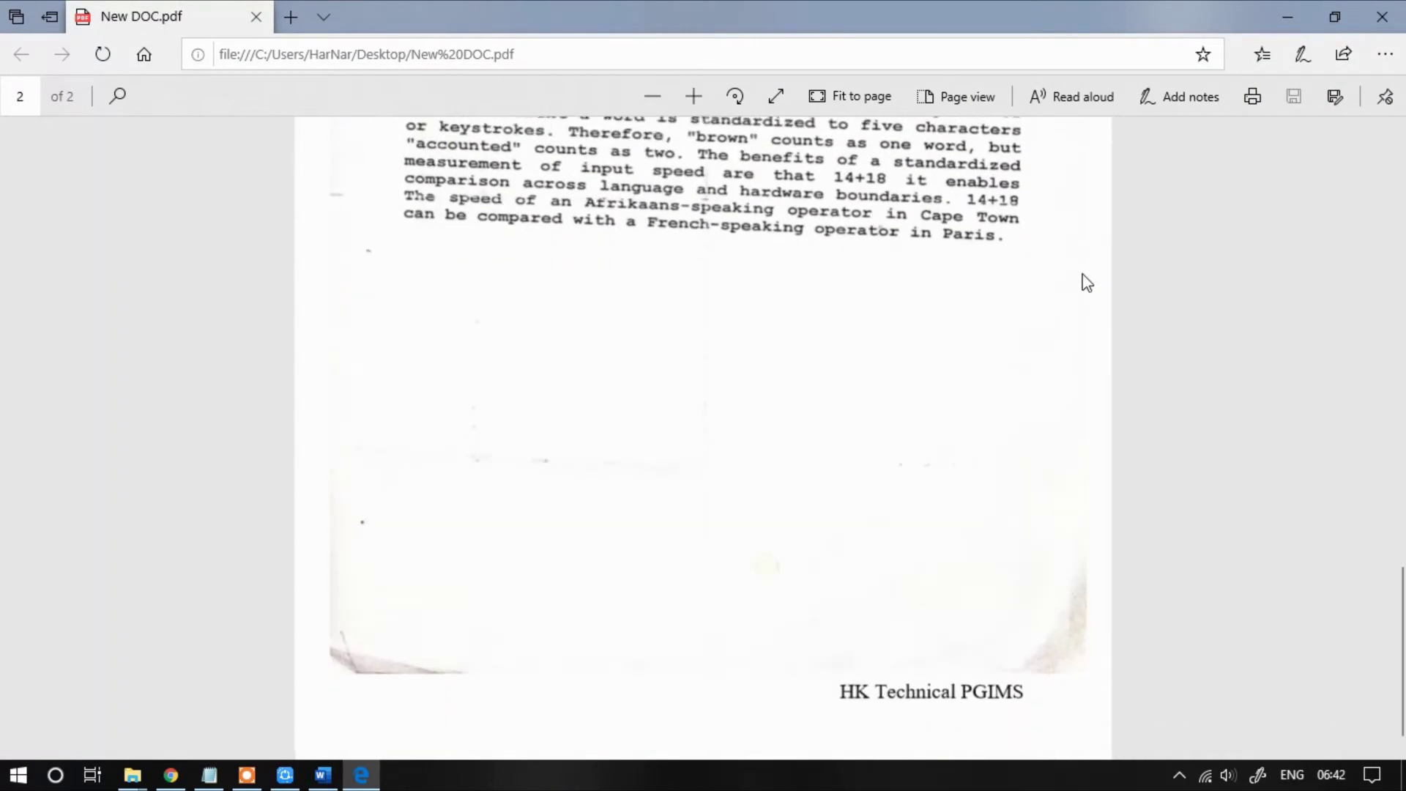
{"action": "scroll", "coordinate": [1039, 284], "scroll_direction": "up", "scroll_amount": 6}
{"action": "scroll", "coordinate": [1037, 282], "scroll_direction": "up", "scroll_amount": 7}
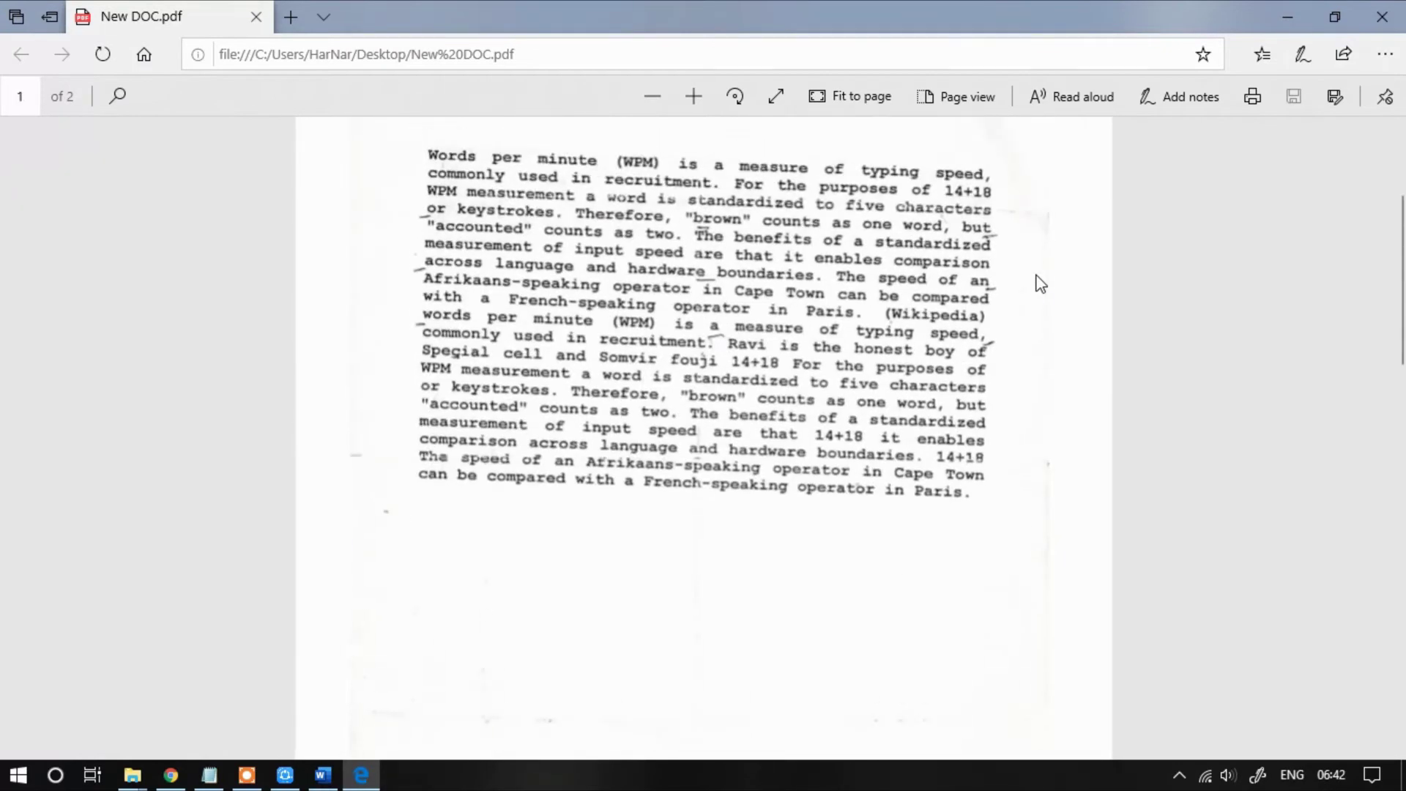
{"action": "scroll", "coordinate": [989, 281], "scroll_direction": "up", "scroll_amount": 3}
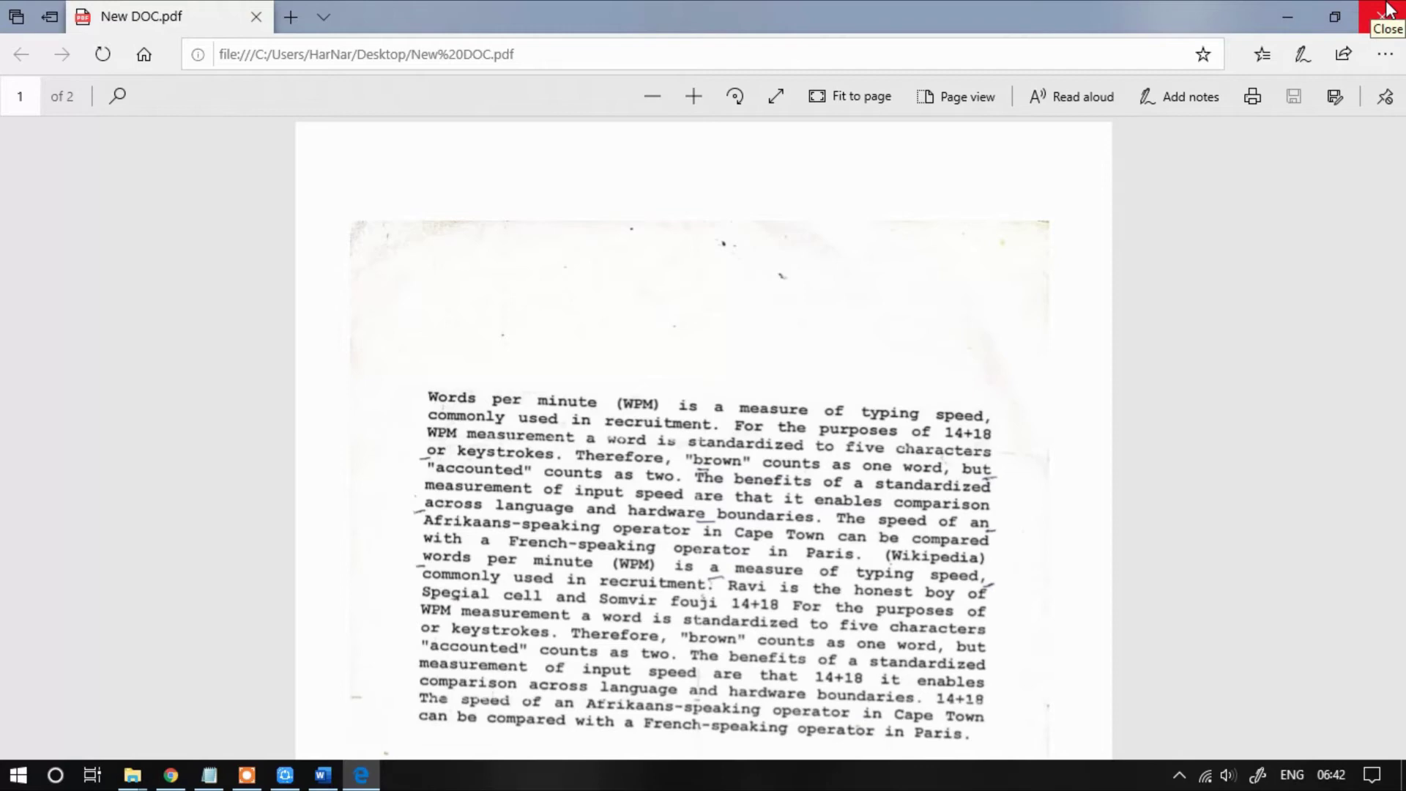
{"action": "scroll", "coordinate": [1061, 240], "scroll_direction": "down", "scroll_amount": 2}
{"action": "scroll", "coordinate": [1060, 240], "scroll_direction": "down", "scroll_amount": 5}
{"action": "scroll", "coordinate": [1062, 239], "scroll_direction": "down", "scroll_amount": 3}
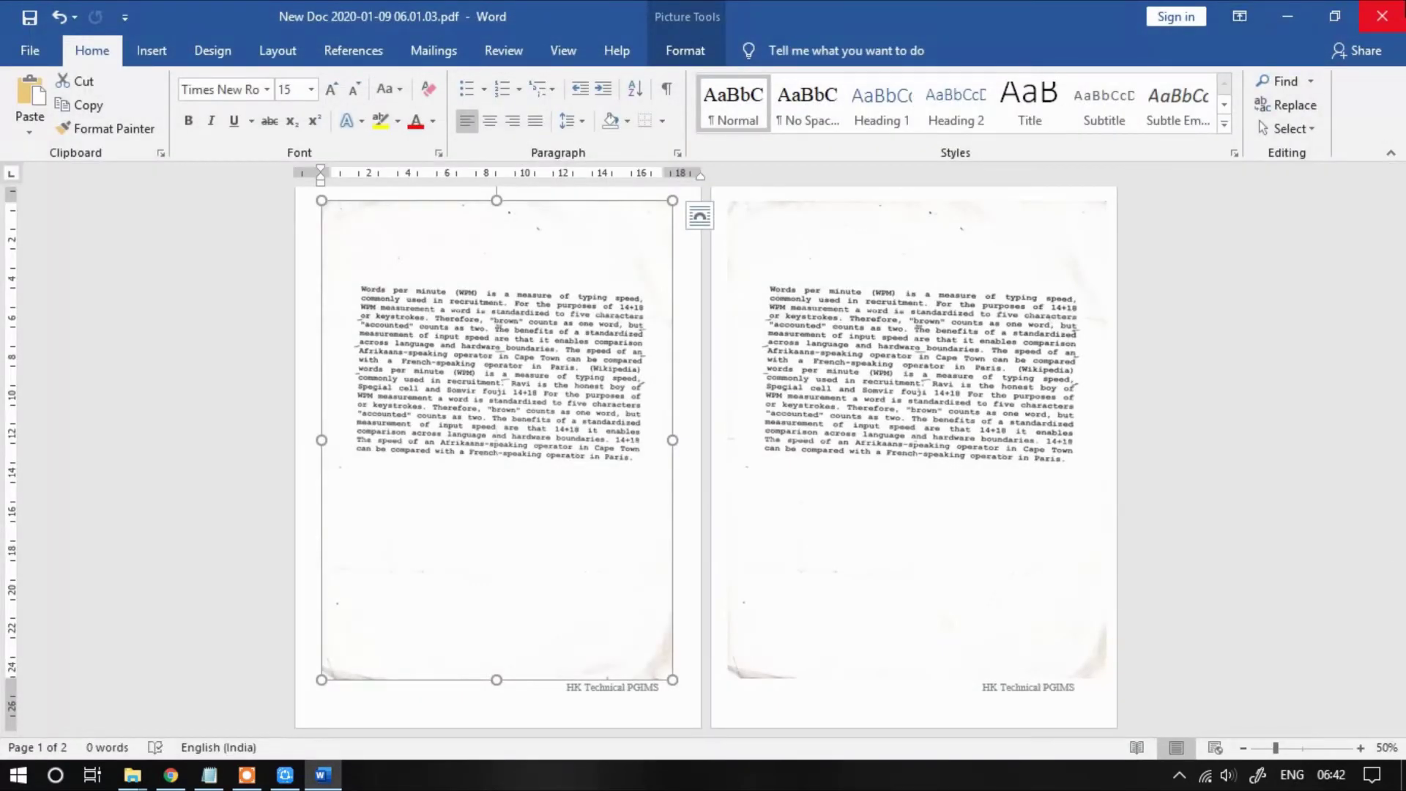
Step: Close Word without saving, then close SHAREit's History panel and hide its window
{"action": "left_click", "coordinate": [1387, 14]}
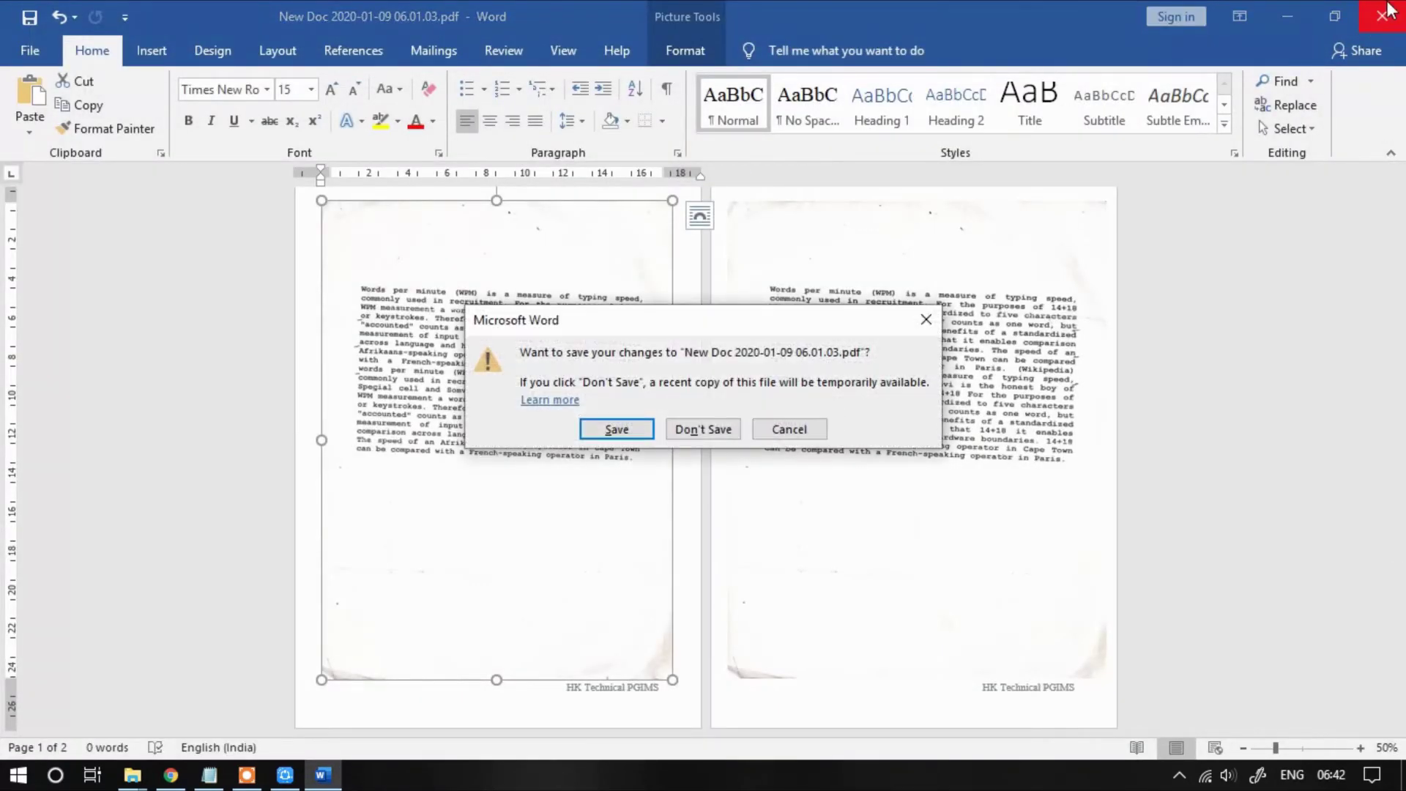
{"action": "left_click", "coordinate": [690, 435]}
{"action": "left_click", "coordinate": [284, 775]}
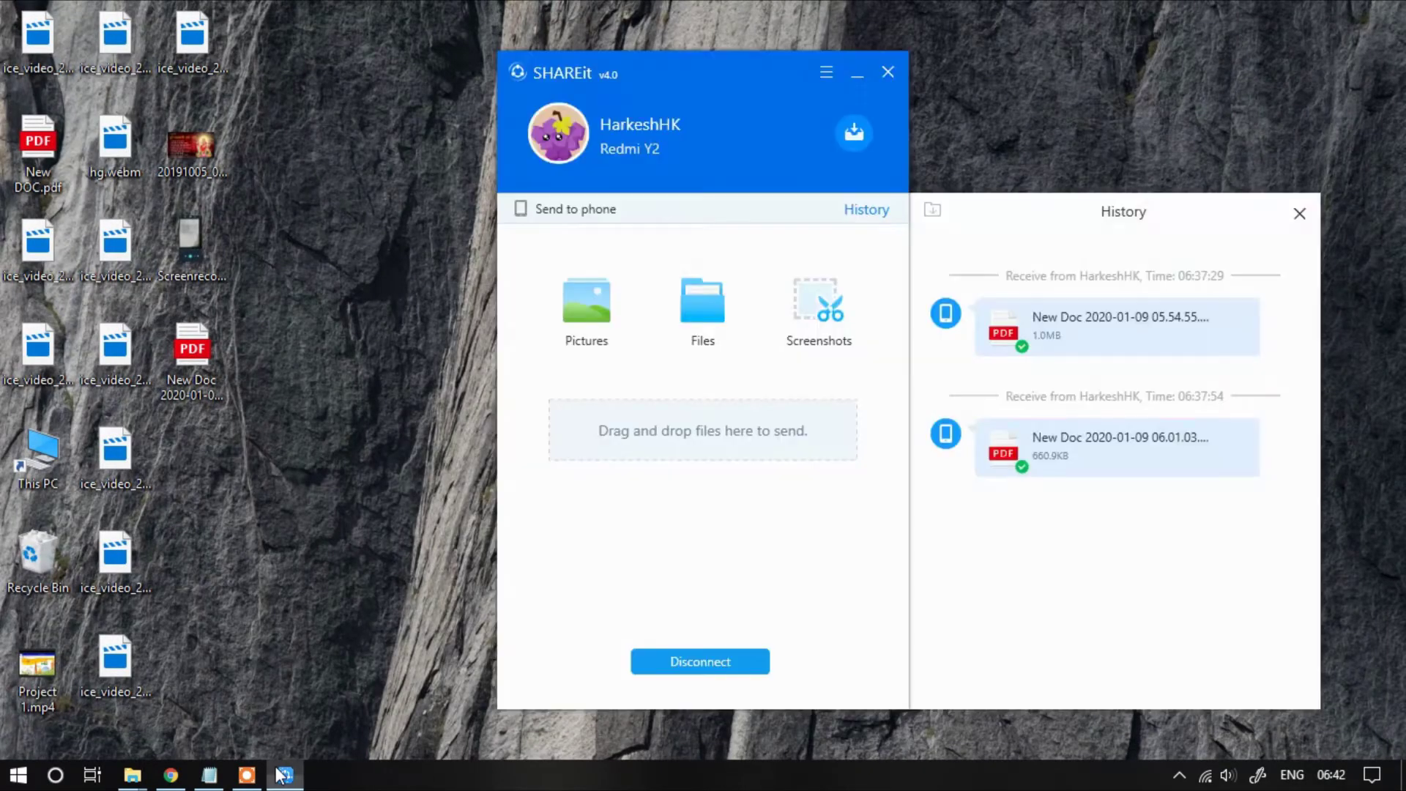
{"action": "left_click", "coordinate": [1300, 212]}
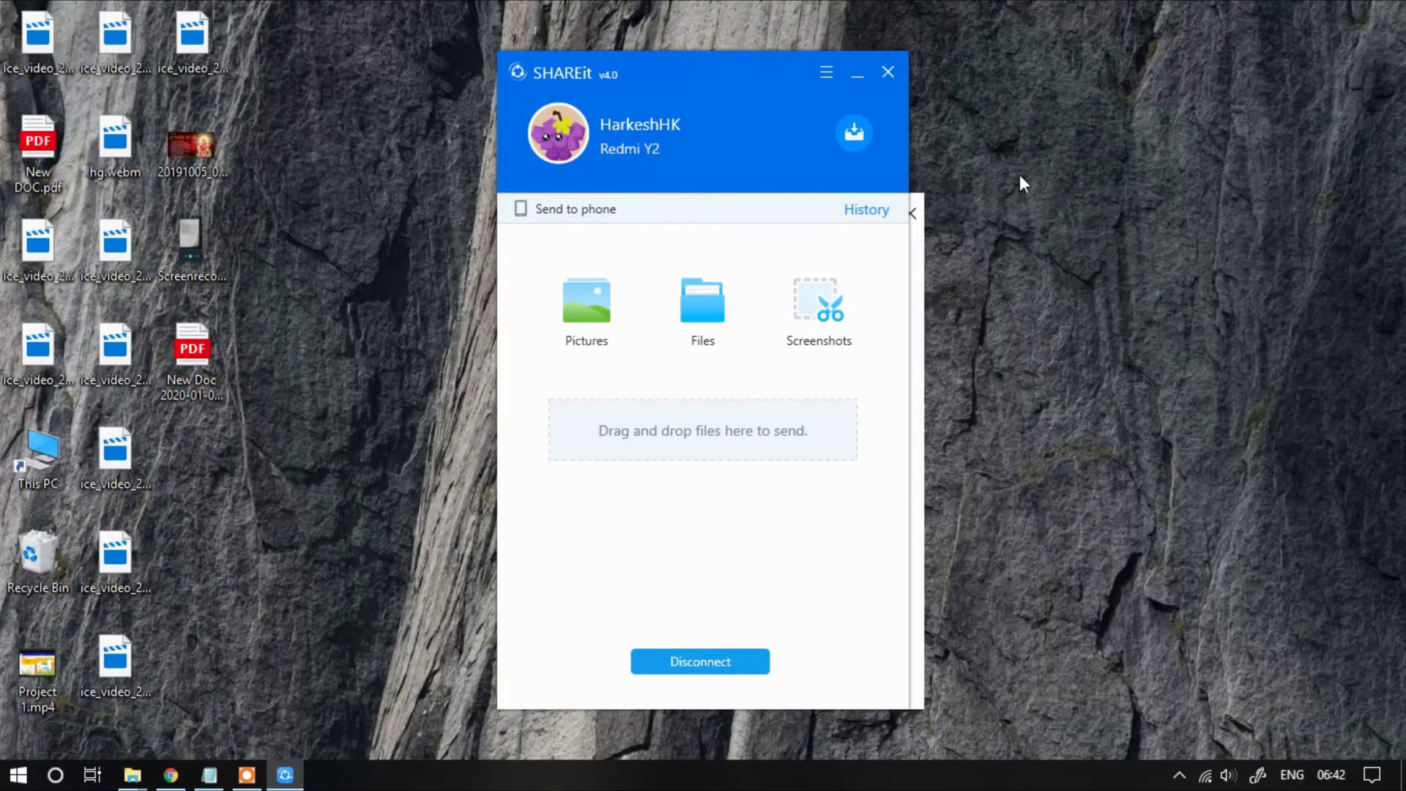
{"action": "left_click", "coordinate": [868, 79]}
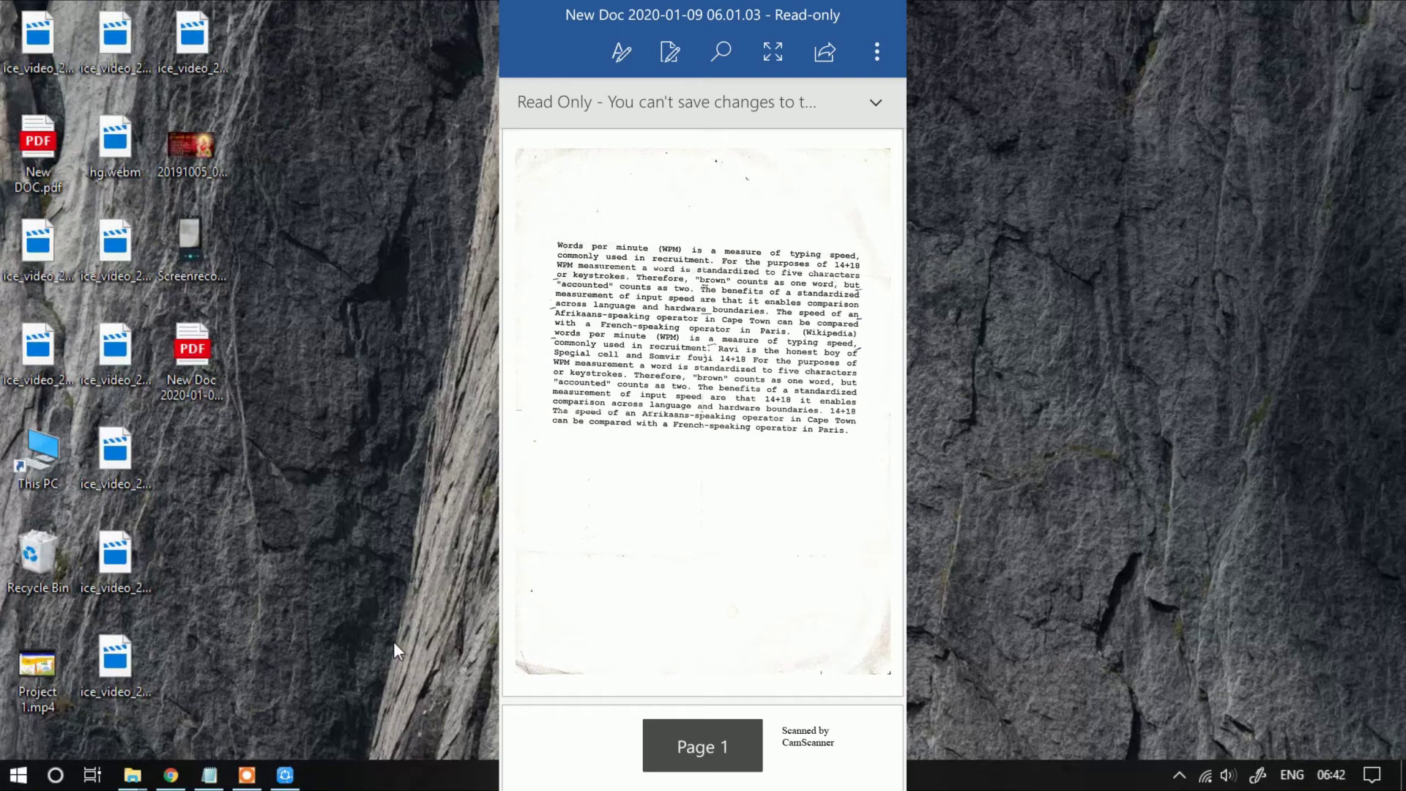
Step: Start saving an editable copy of the read-only cam scanner document on the phone
{"action": "key", "text": "Page_Down"}
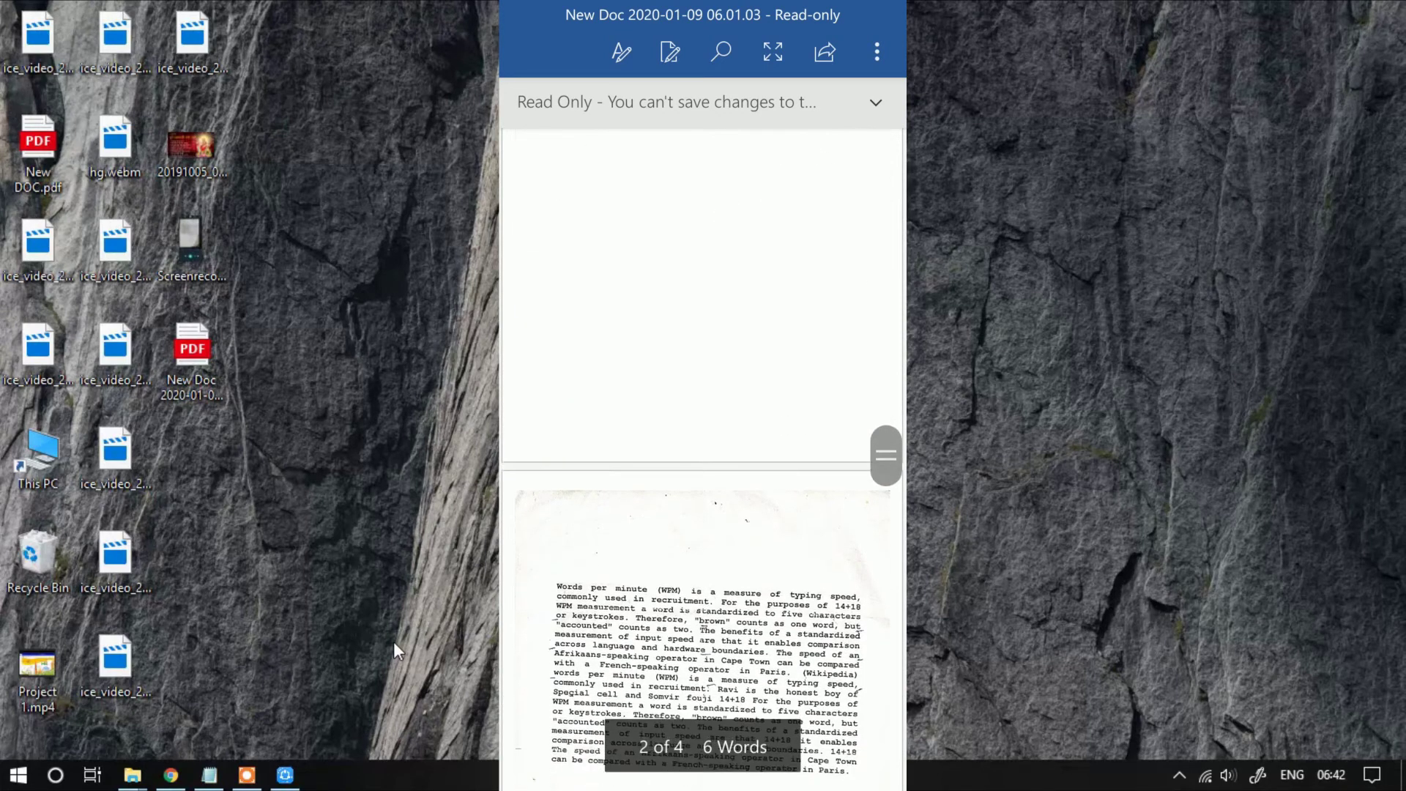
{"action": "key", "text": "Page_Down"}
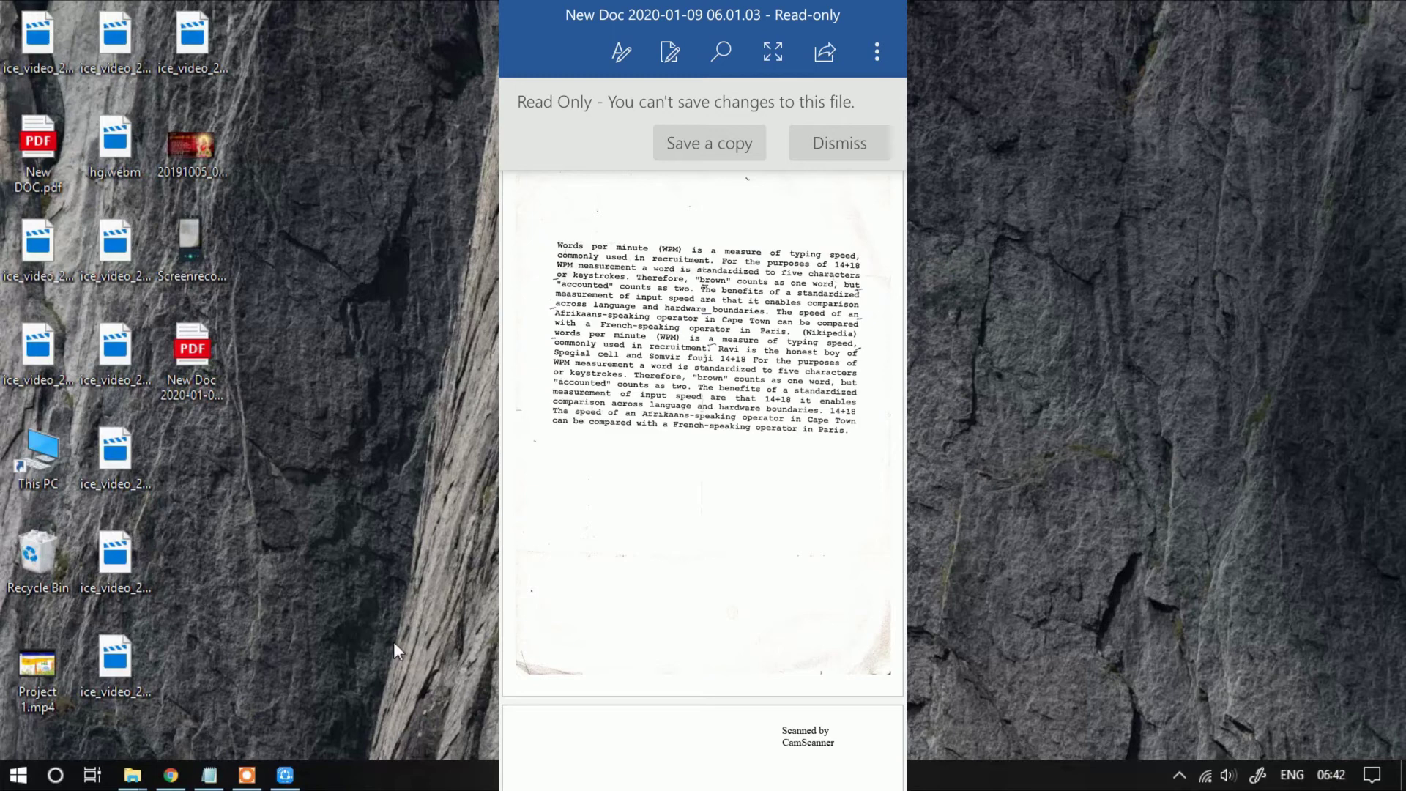
{"action": "key", "text": "ctrl+s"}
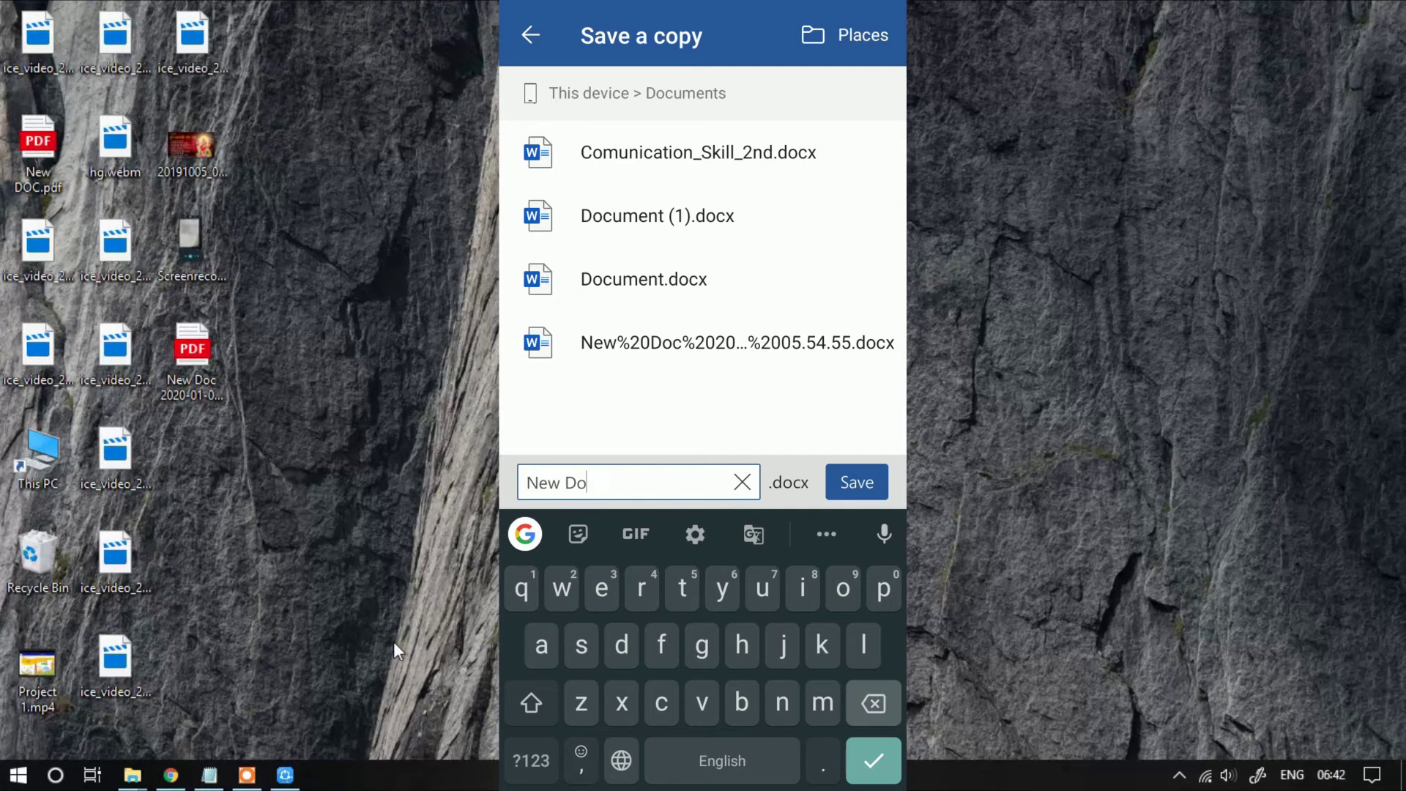
{"action": "type", "text": "ca"}
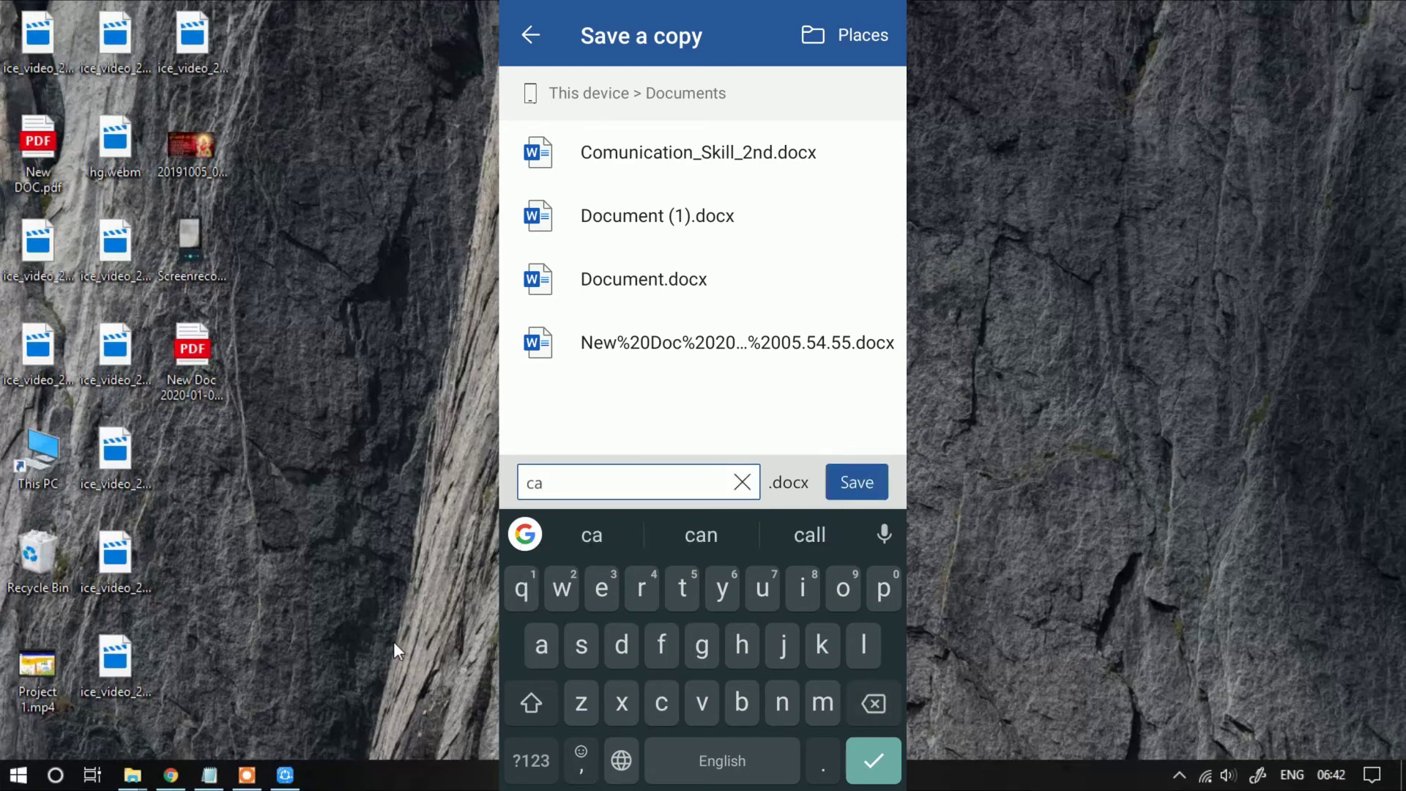
{"action": "type", "text": "m scann"}
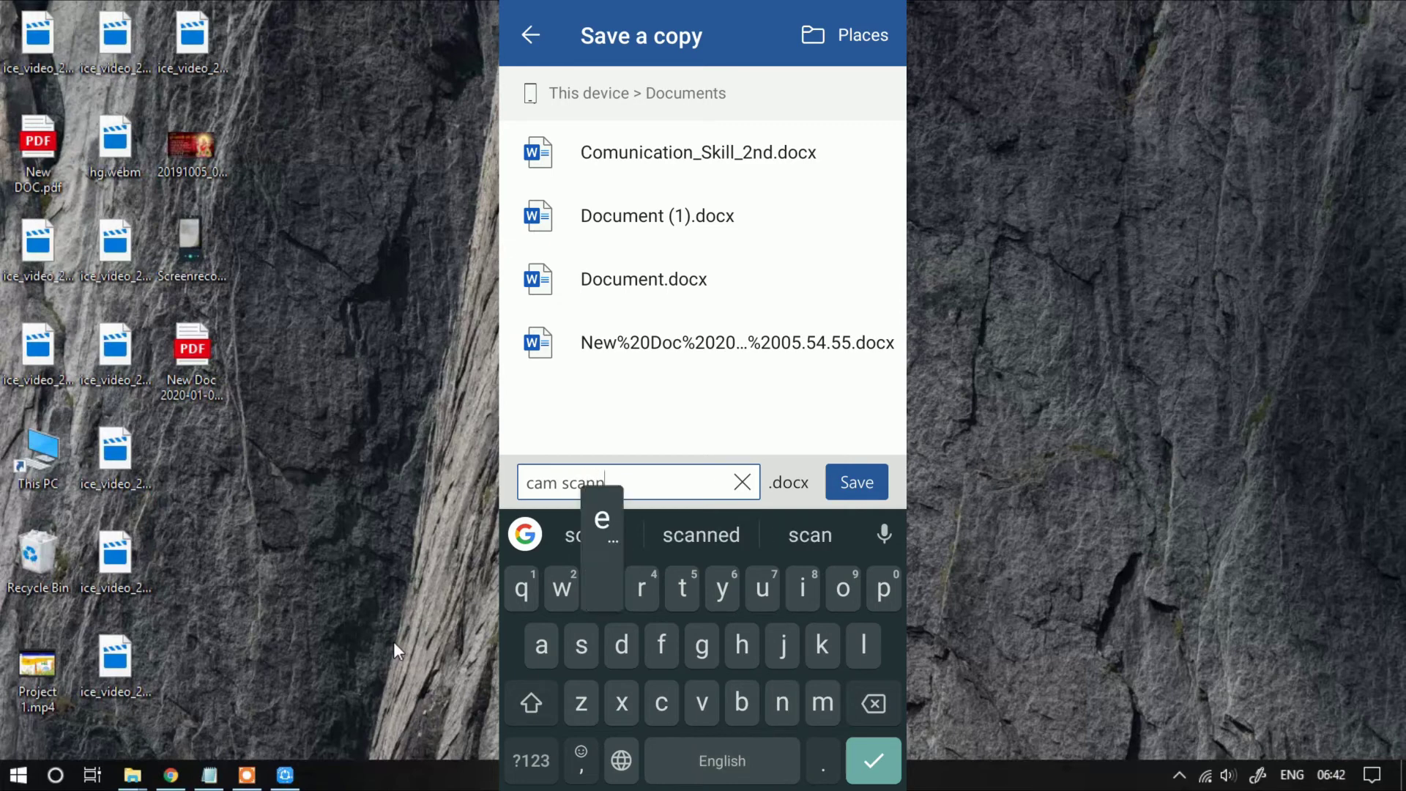
{"action": "type", "text": "er"}
Step: Confirm the copy named cam scanner, saving it to the phone's Documents folder
{"action": "key", "text": "Return"}
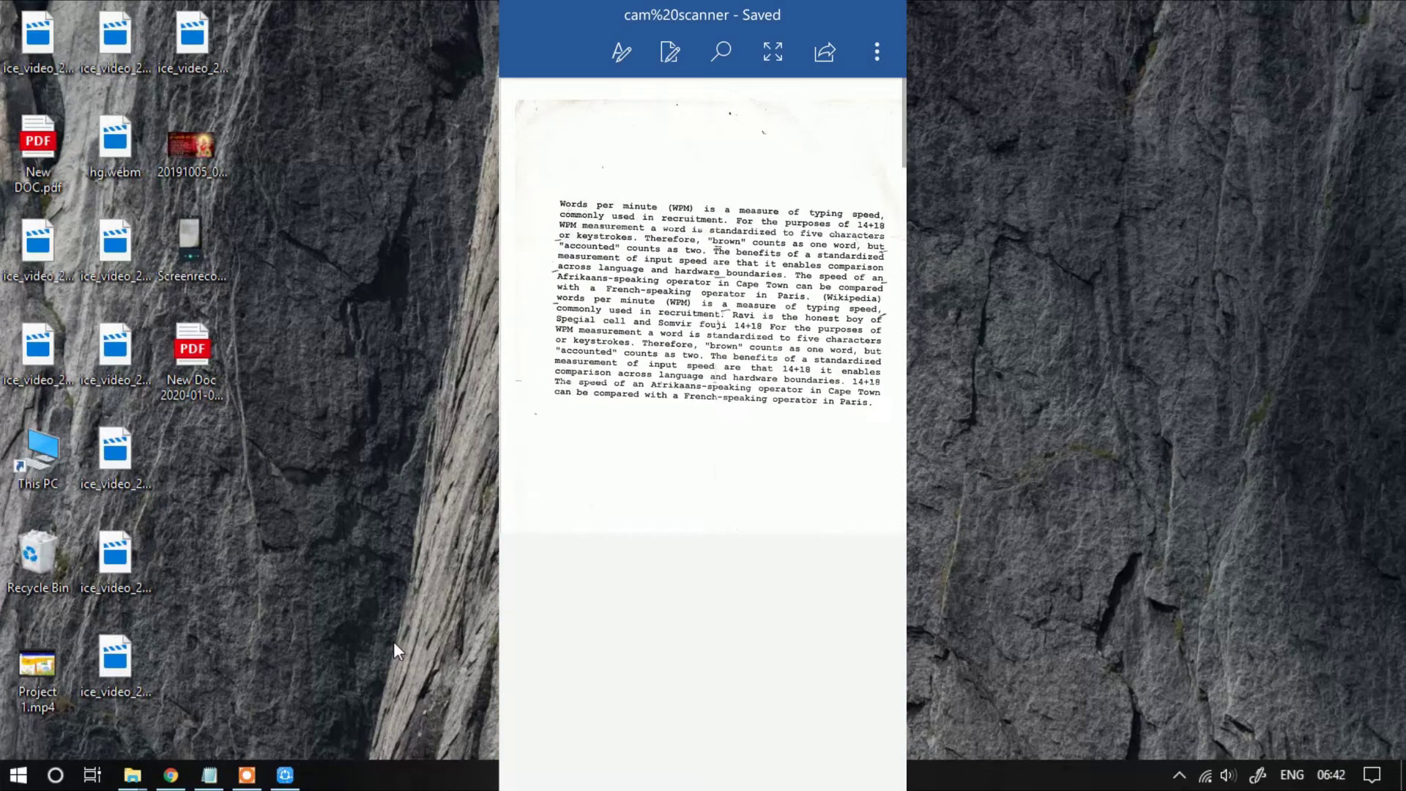